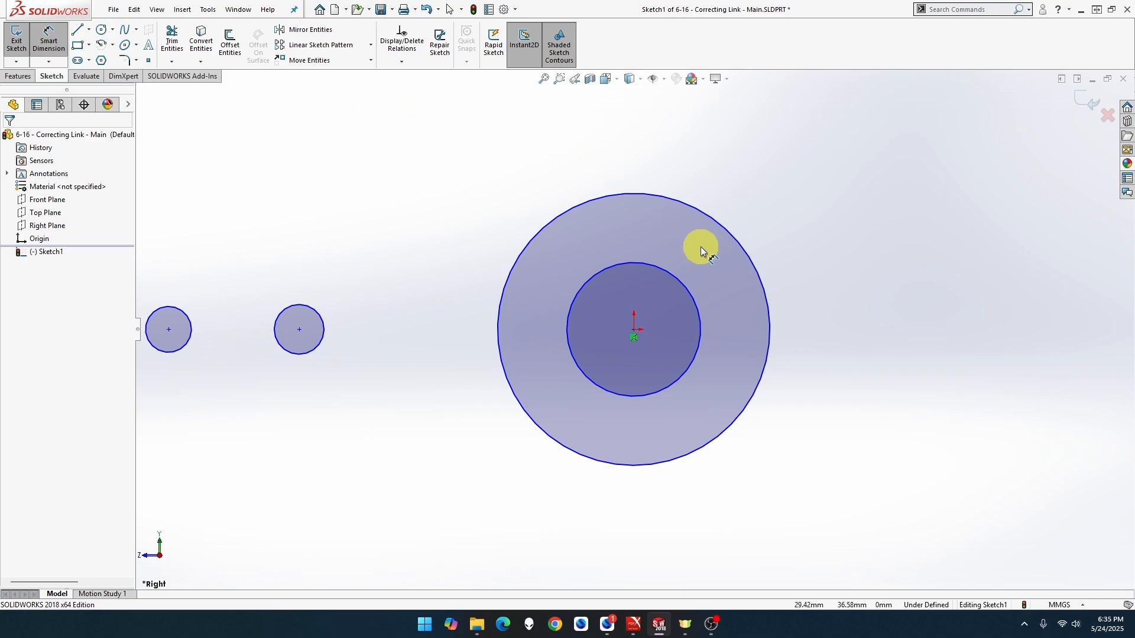
# Step: Dimension the concentric circles at the origin, setting the outer diameter to 9.5*2 (19 mm) and the inner diameter to 8 mm
pyautogui.click(726, 227)
pyautogui.click(801, 185)
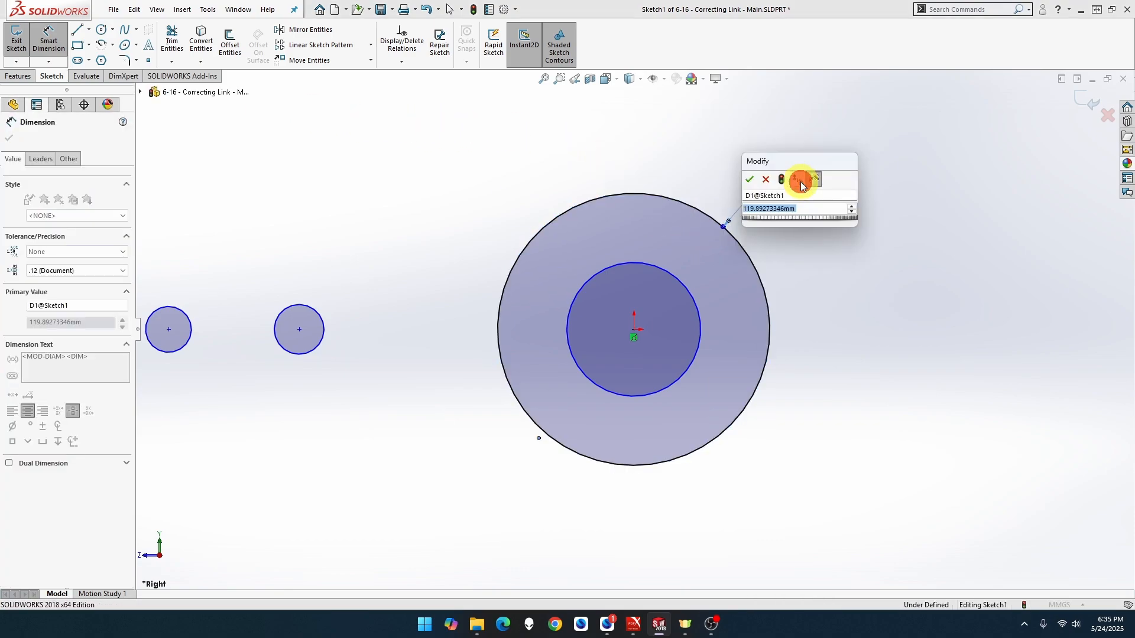
pyautogui.write('9.5')
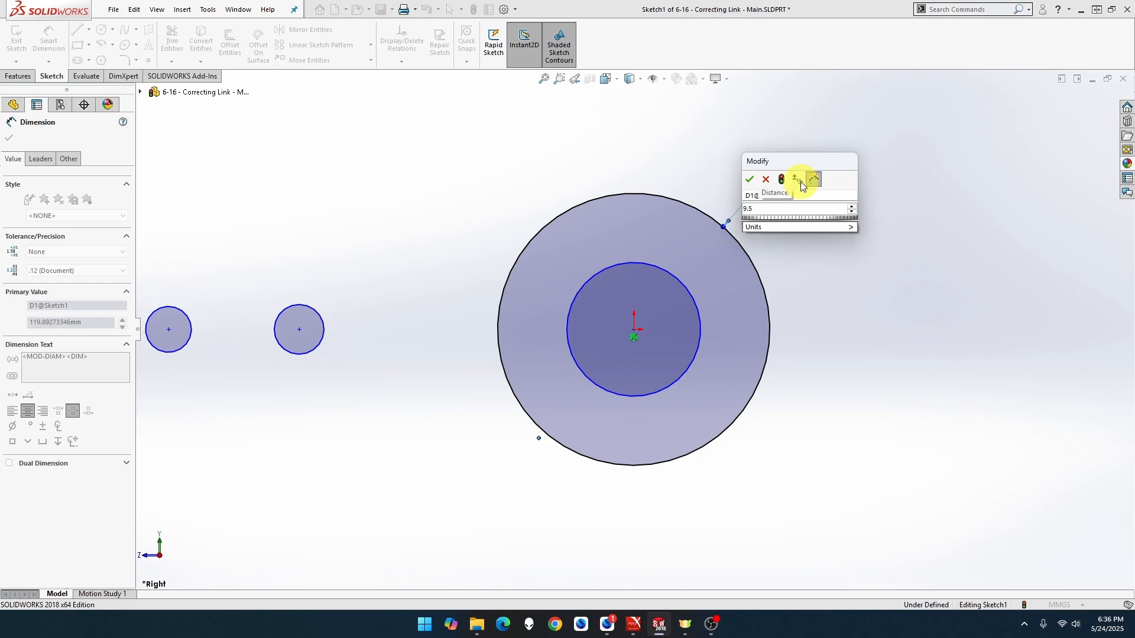
pyautogui.write('*2')
pyautogui.press('Return')
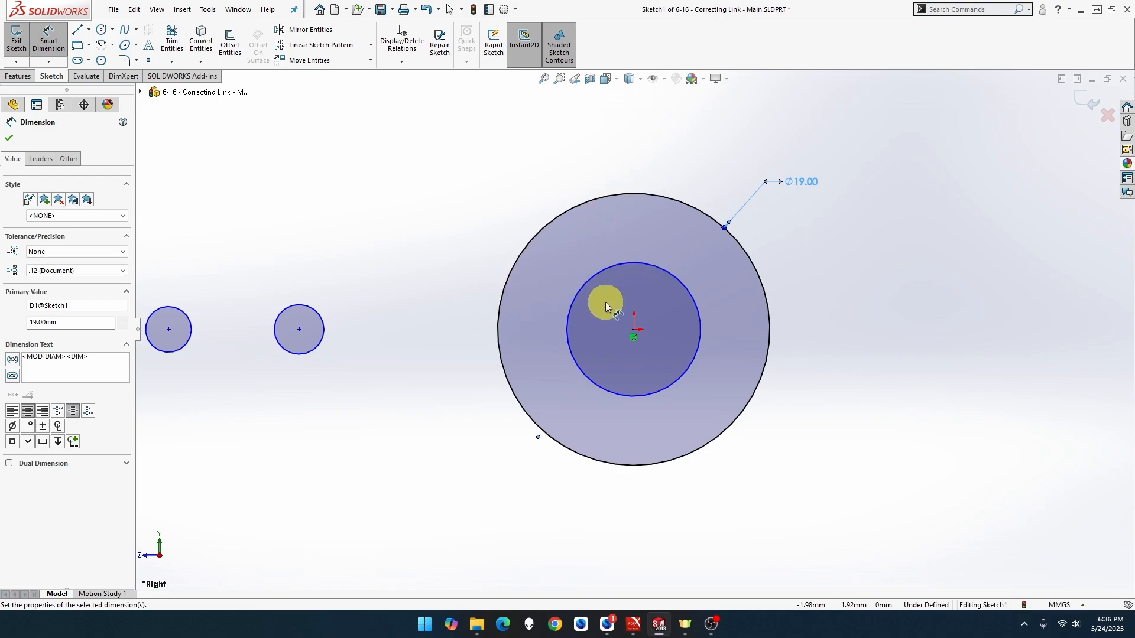
pyautogui.click(676, 279)
pyautogui.click(812, 212)
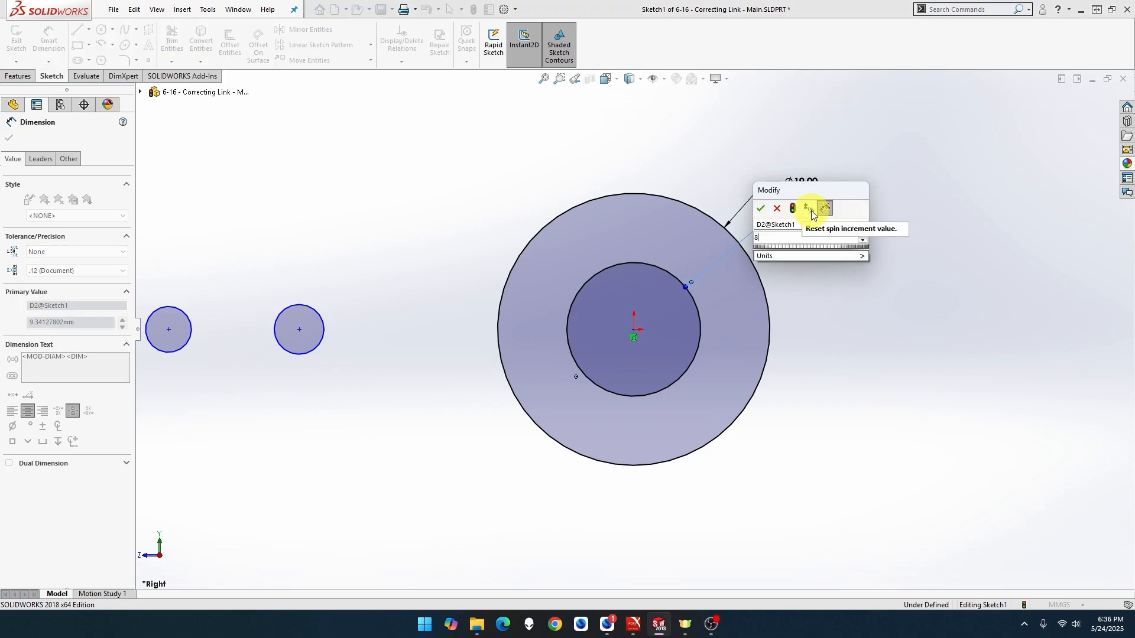
pyautogui.write('8')
pyautogui.press('Return')
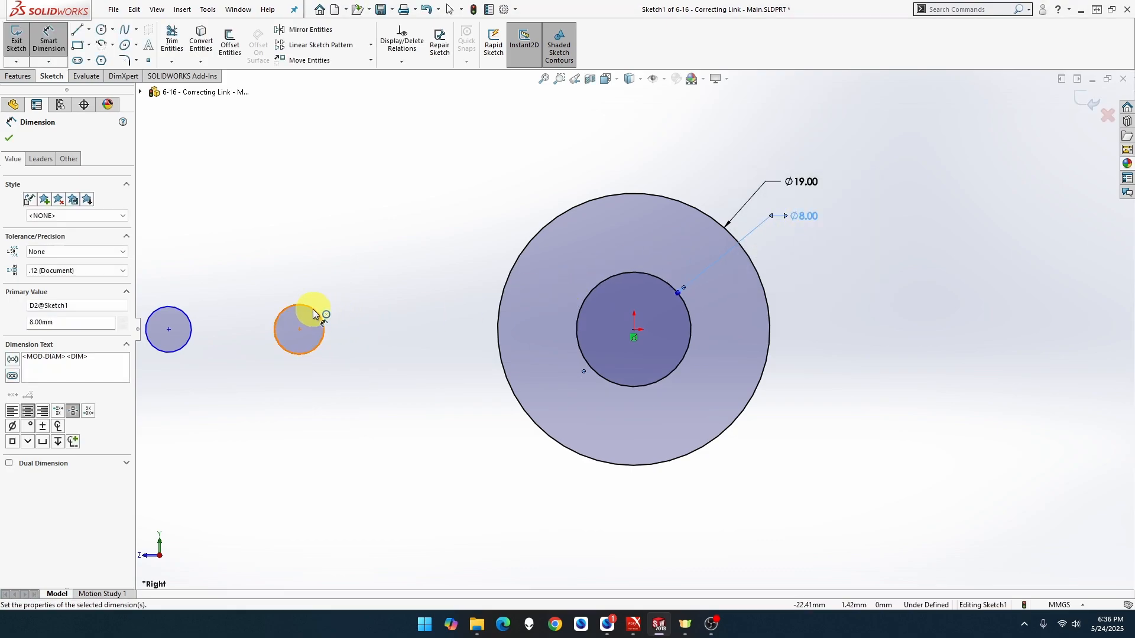
# Step: Set the diameter of the middle circle to 9 mm
pyautogui.click(314, 310)
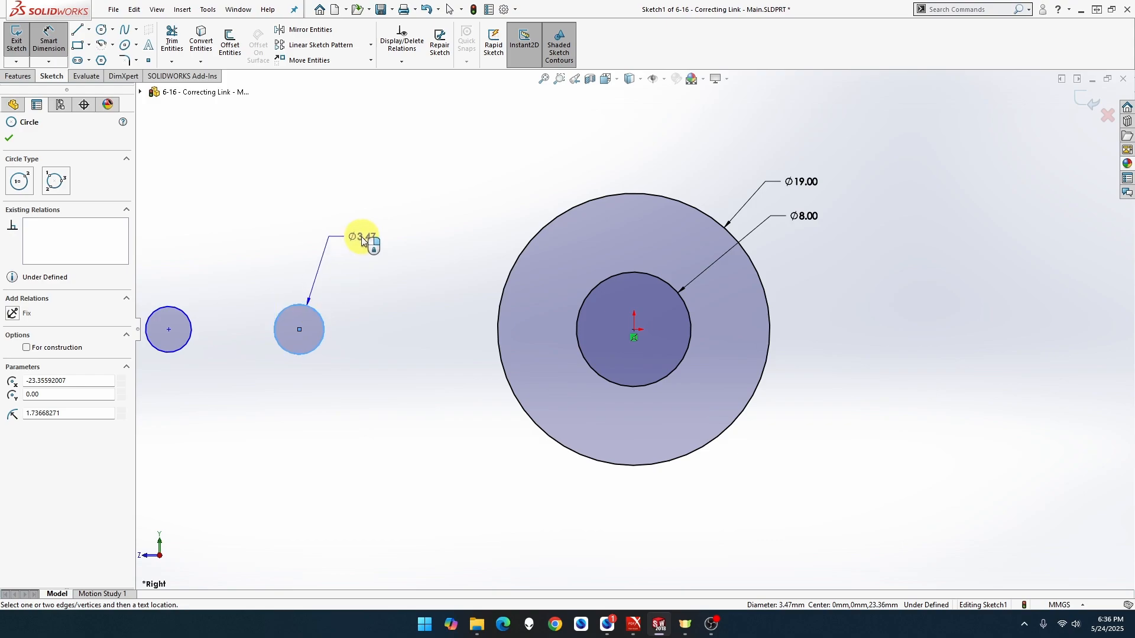
pyautogui.click(361, 236)
pyautogui.write('9')
pyautogui.press('Return')
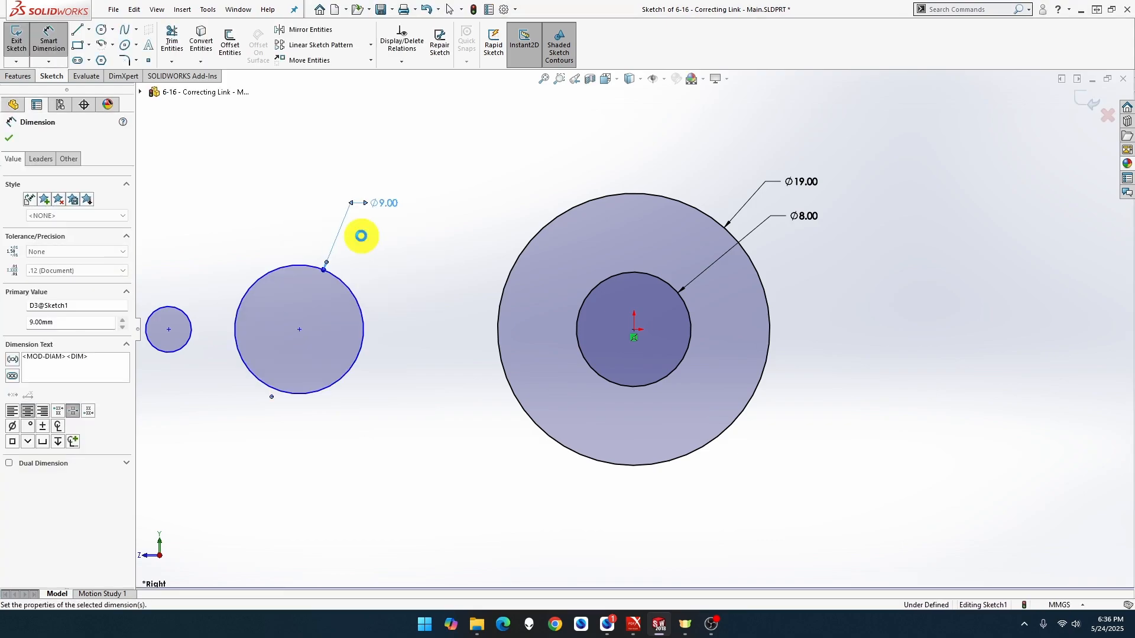
# Step: Sketch a larger circle about 7.4 mm in diameter, concentric with the small circle farthest from the origin
pyautogui.click(183, 318)
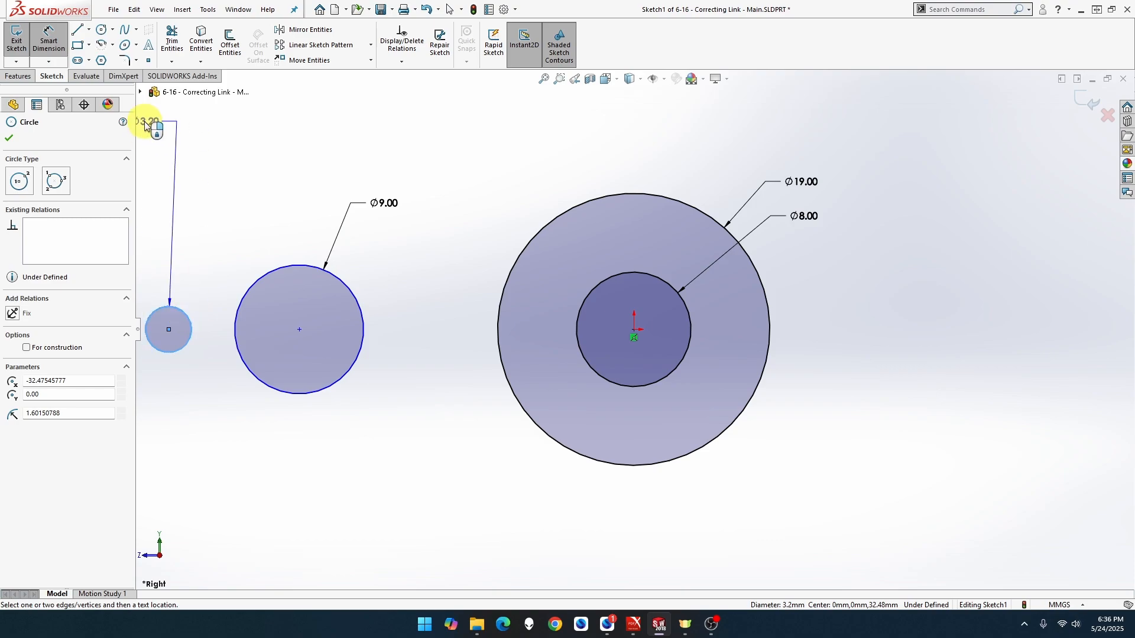
pyautogui.click(102, 30)
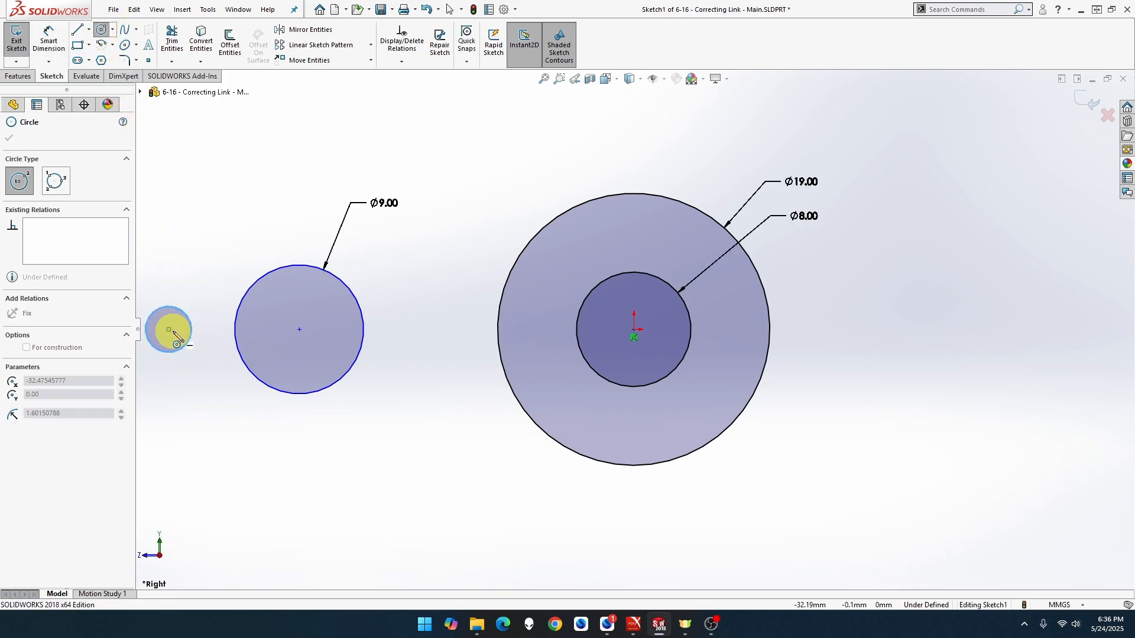
pyautogui.click(168, 329)
pyautogui.click(202, 288)
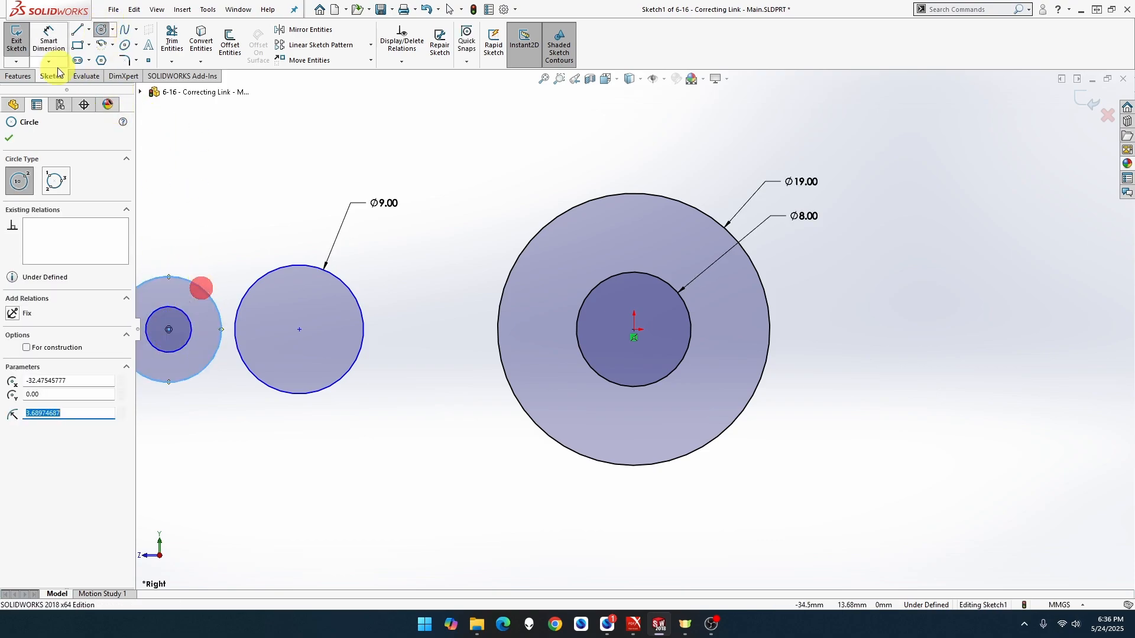
# Step: Dimension the concentric circles farthest from the origin with a 12 mm outer and a 6 mm inner diameter
pyautogui.click(49, 36)
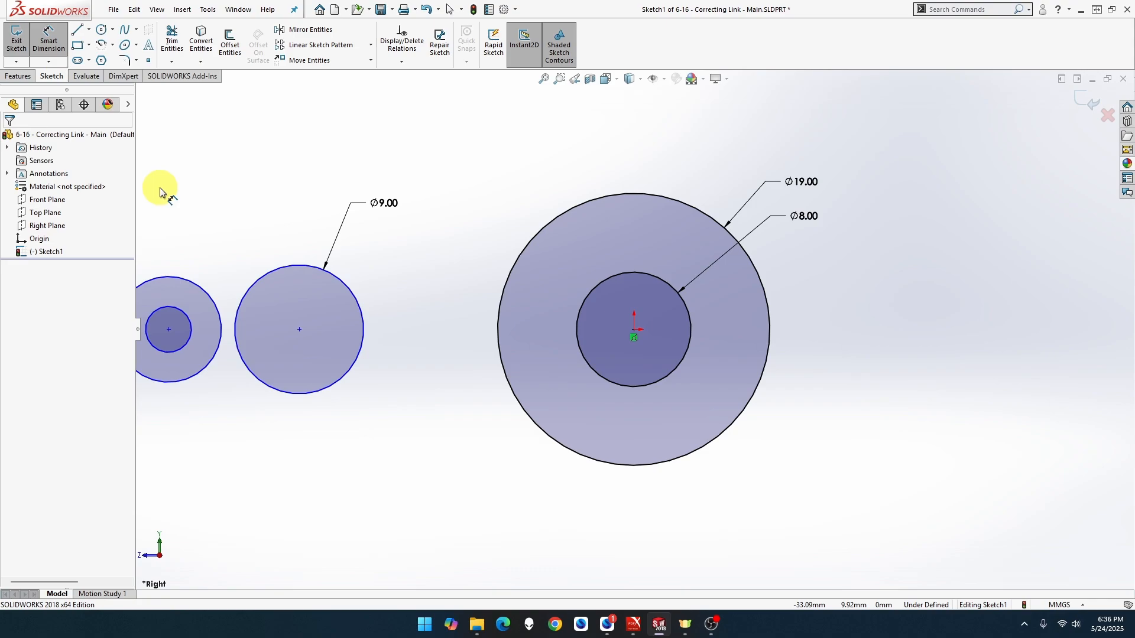
pyautogui.click(169, 279)
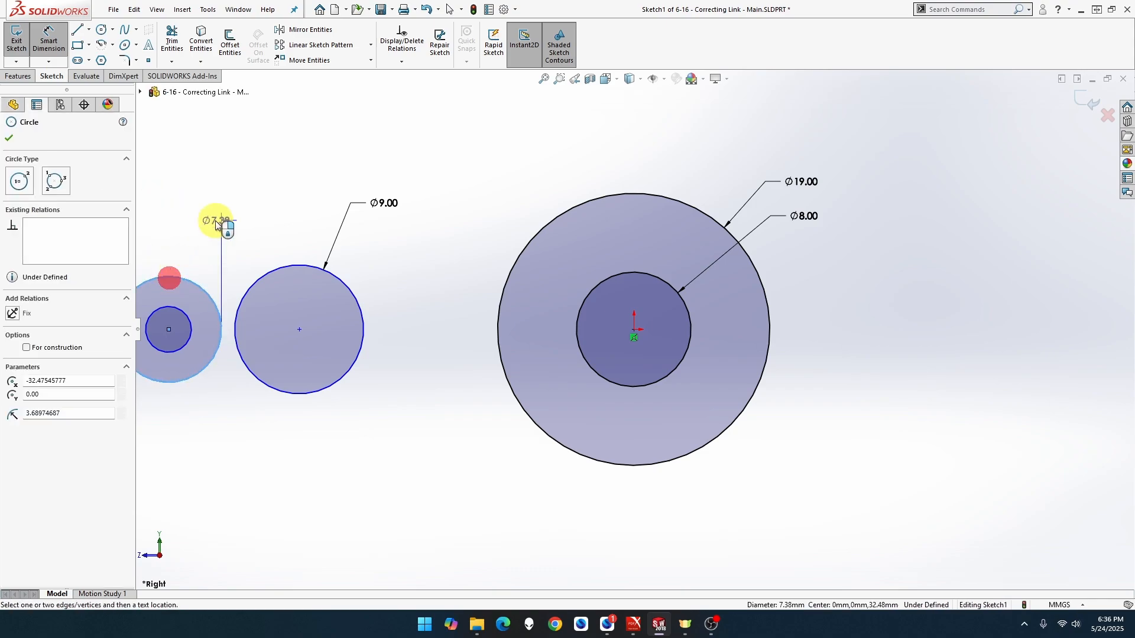
pyautogui.click(254, 157)
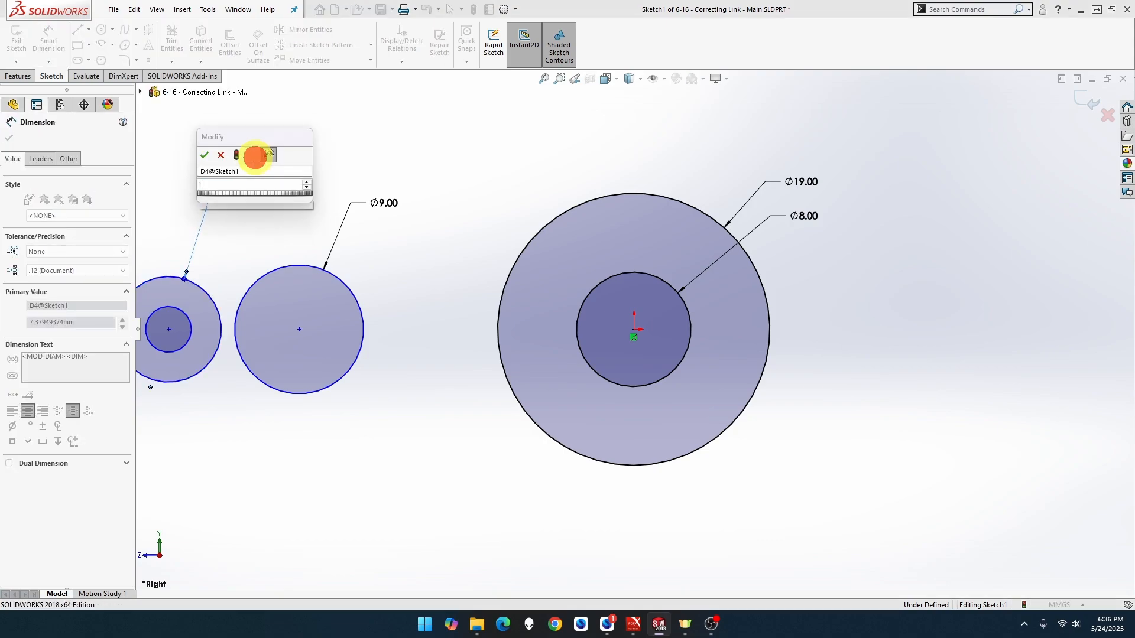
pyautogui.write('12')
pyautogui.press('Return')
pyautogui.click(186, 317)
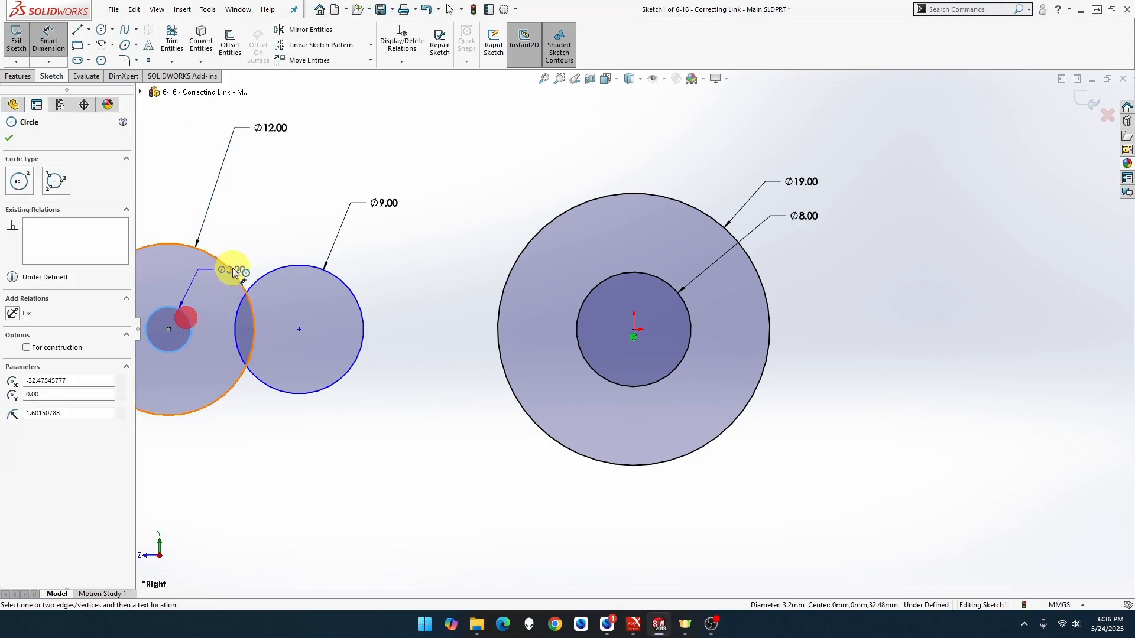
pyautogui.click(274, 168)
pyautogui.write('6')
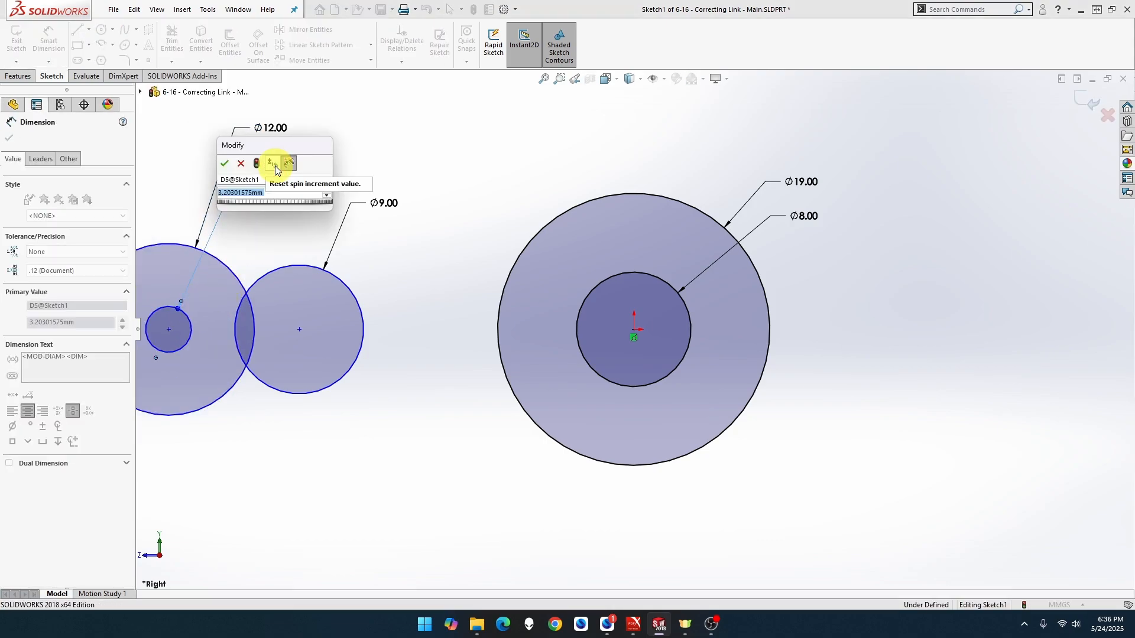
pyautogui.press('Return')
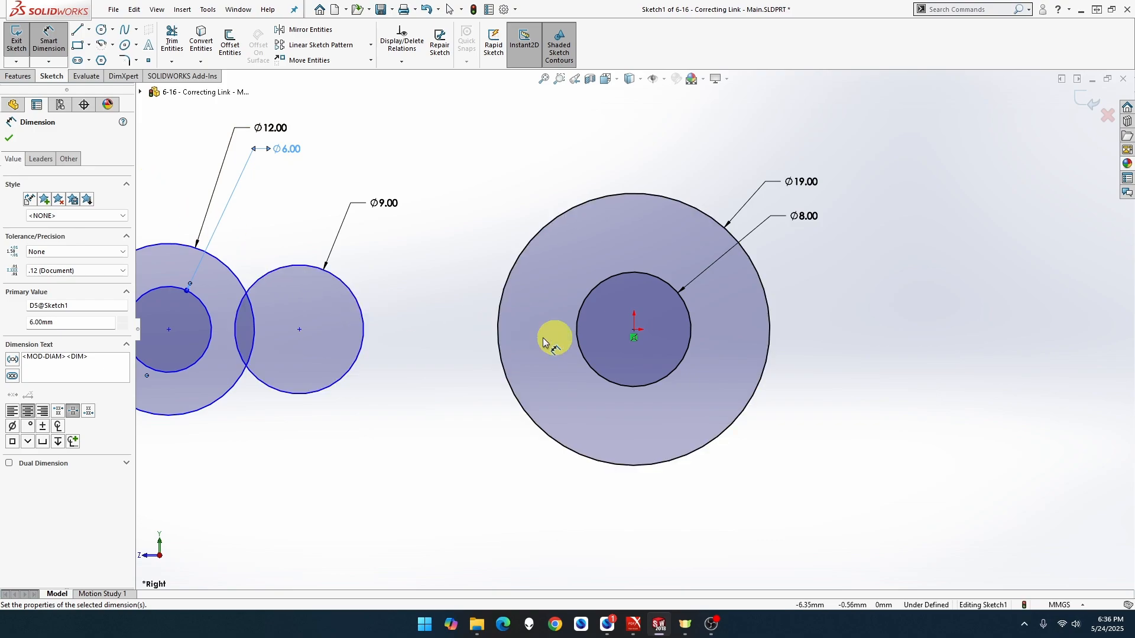
# Step: Set the distance between the centres of the 9 mm circle and the 12 mm circle to 39 mm
pyautogui.click(299, 330)
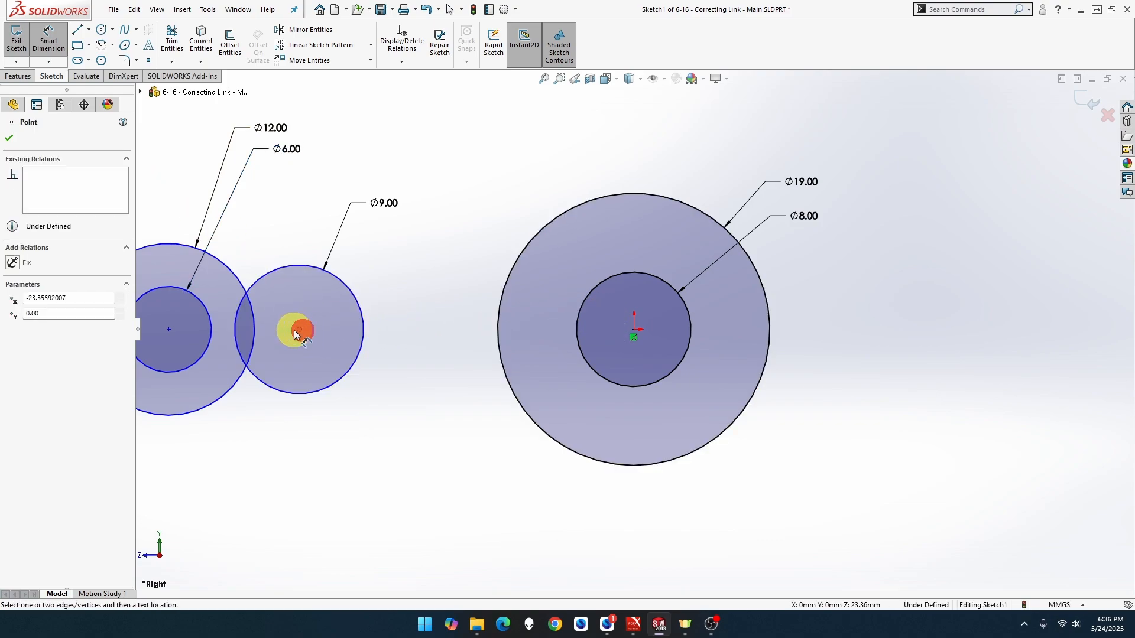
pyautogui.click(169, 329)
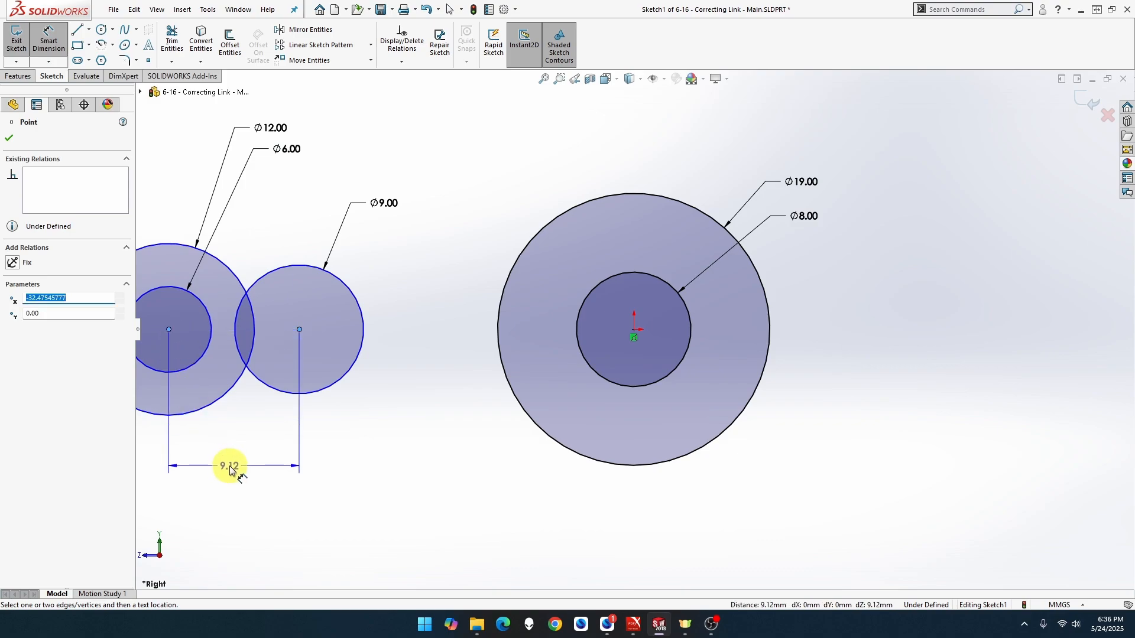
pyautogui.click(230, 468)
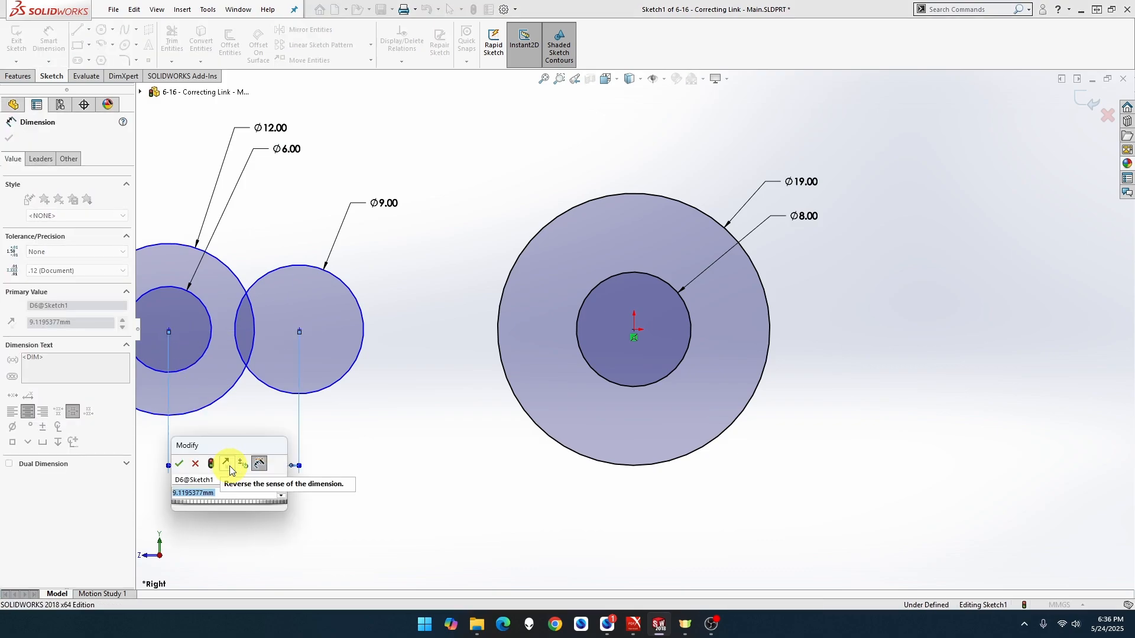
pyautogui.write('39')
pyautogui.press('Return')
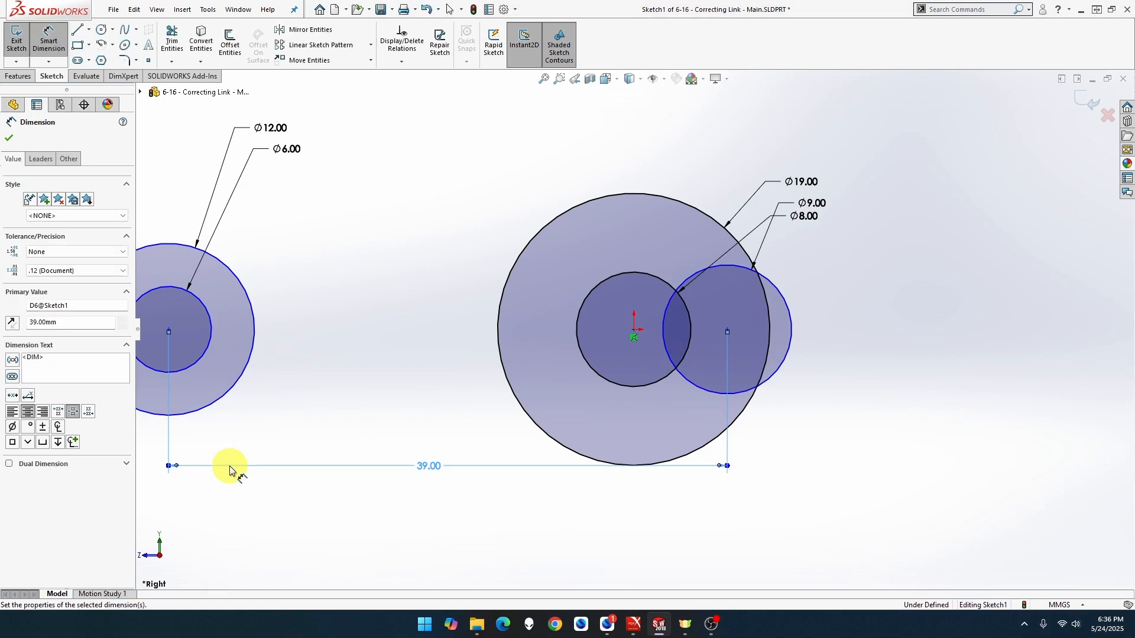
pyautogui.press('Escape')
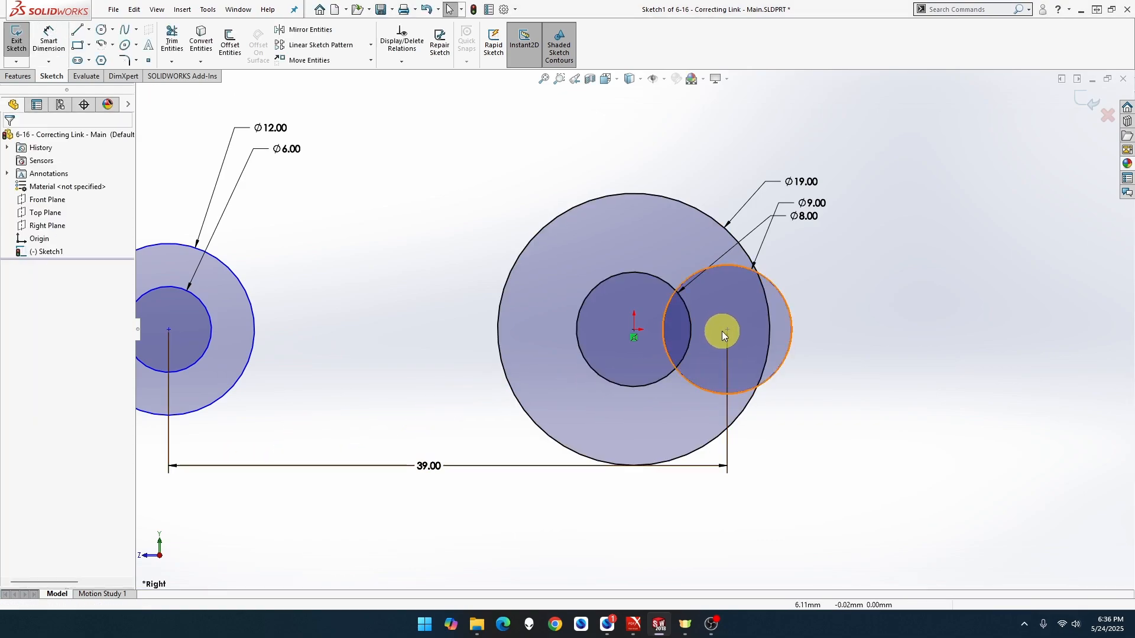
# Step: Move the 9 mm circle between the two concentric circle pairs and align all three centres with a Horizontal relation
pyautogui.moveTo(728, 331); pyautogui.dragTo(411, 314)
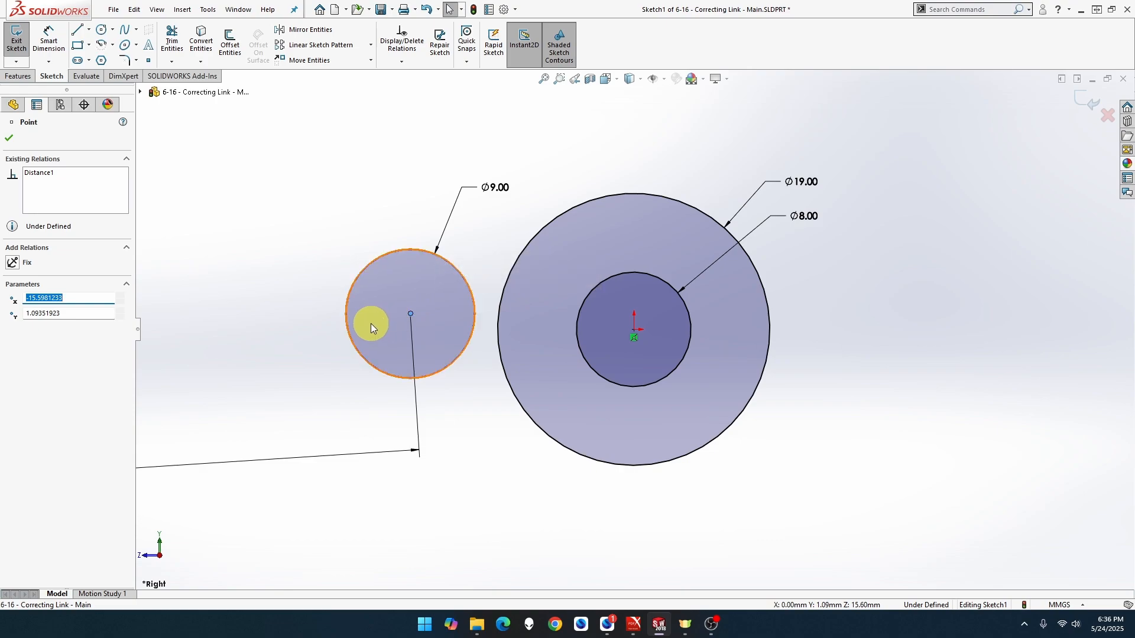
pyautogui.scroll(-1, 370, 324)
pyautogui.scroll(1, 370, 324)
pyautogui.scroll(3, 370, 324)
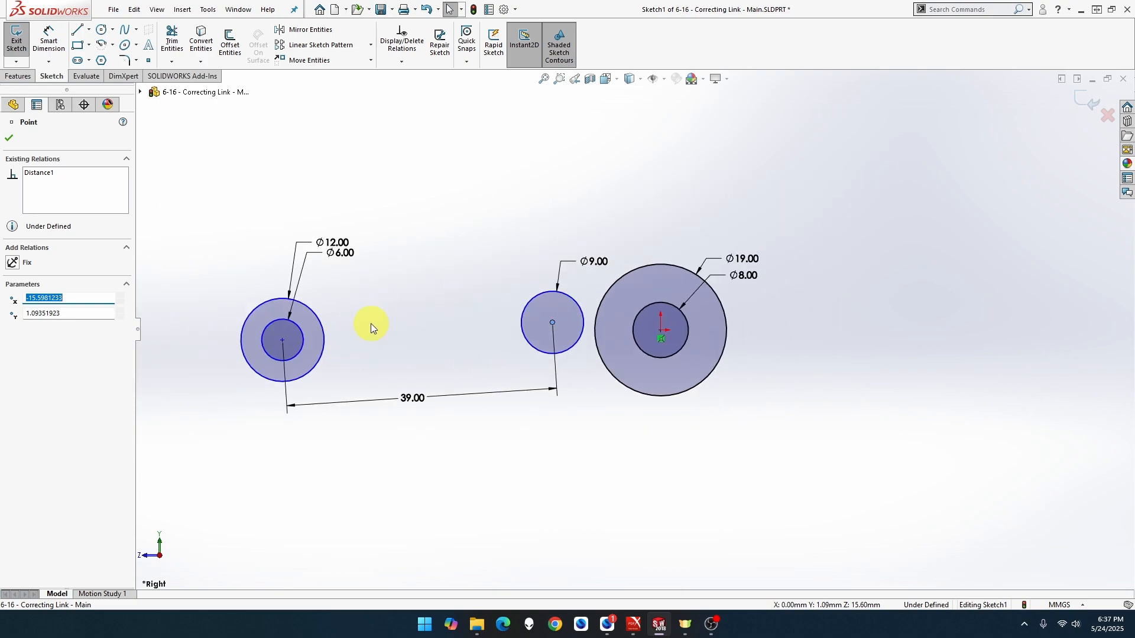
pyautogui.click(283, 342)
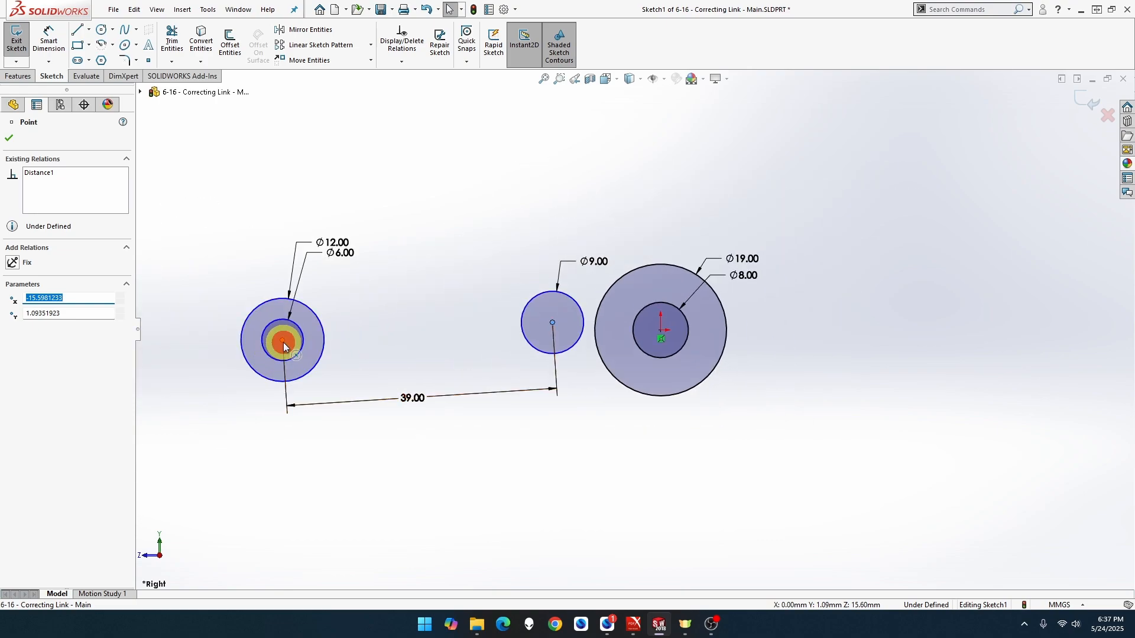
pyautogui.keyDown('ctrl'); pyautogui.click(551, 324); pyautogui.keyUp('ctrl')
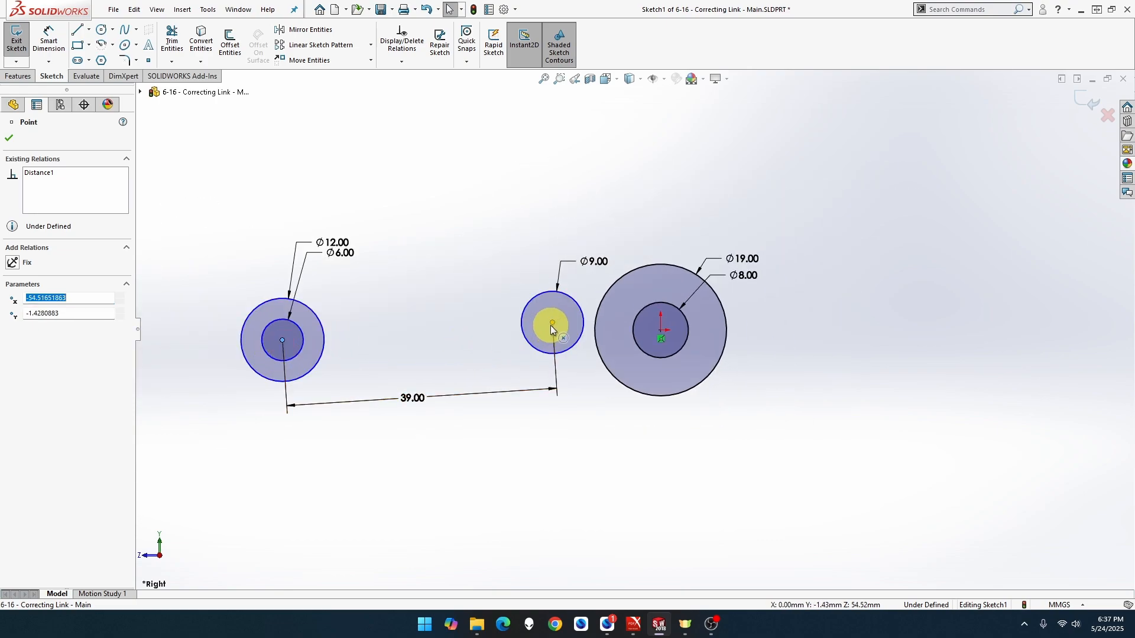
pyautogui.keyDown('ctrl'); pyautogui.click(661, 332); pyautogui.keyUp('ctrl')
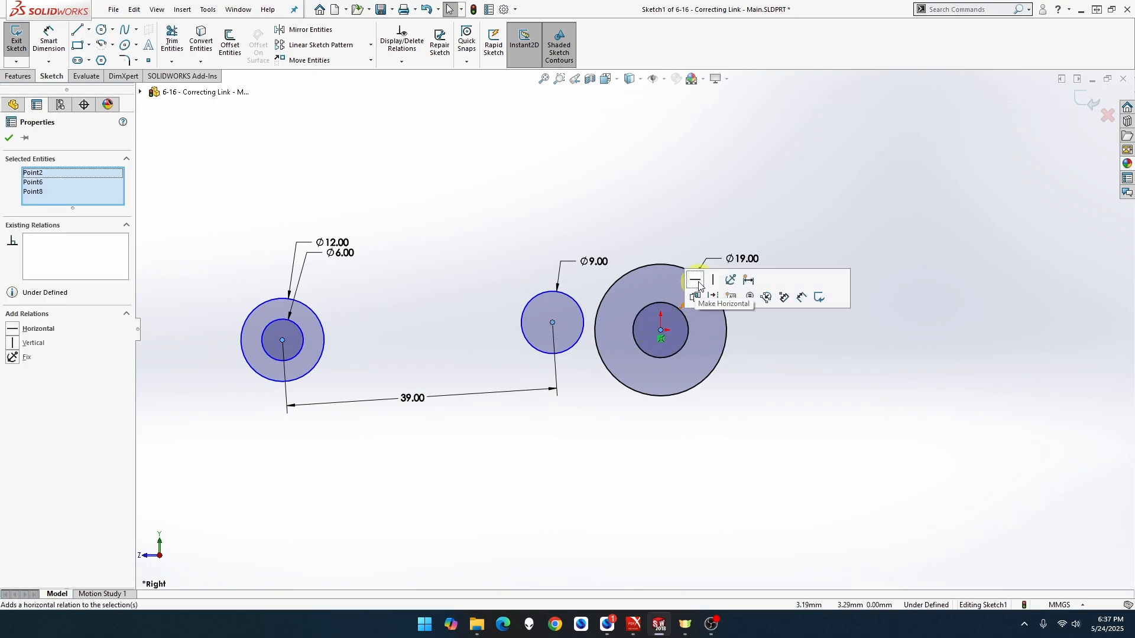
pyautogui.click(695, 280)
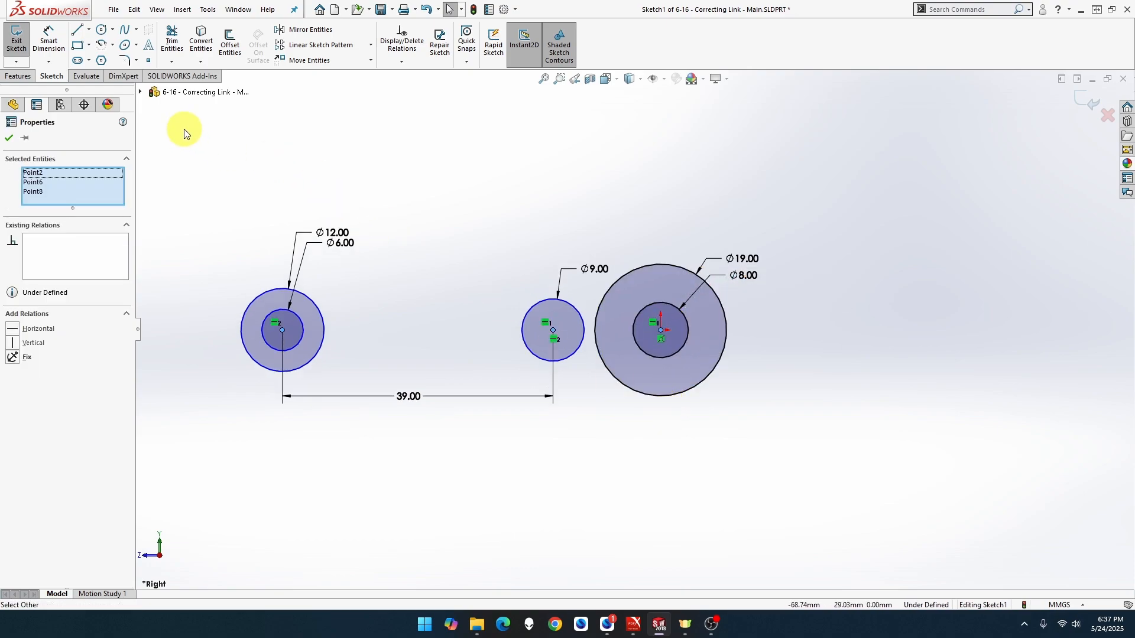
# Step: Set the distance from the origin to the centre of the 9 mm circle to 25 mm
pyautogui.click(48, 40)
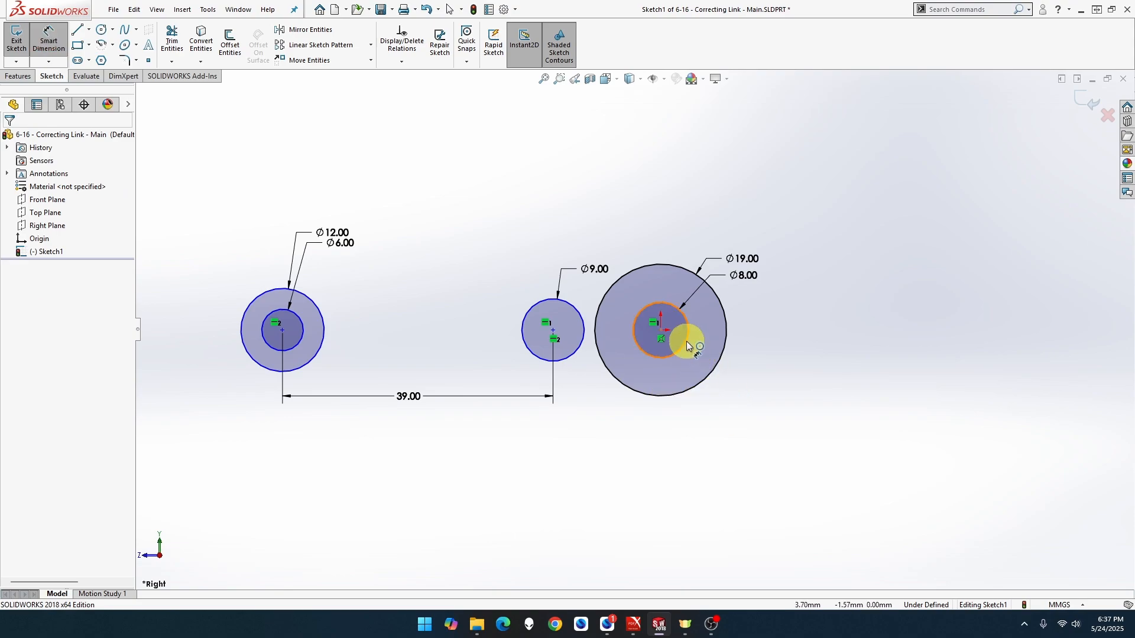
pyautogui.click(660, 329)
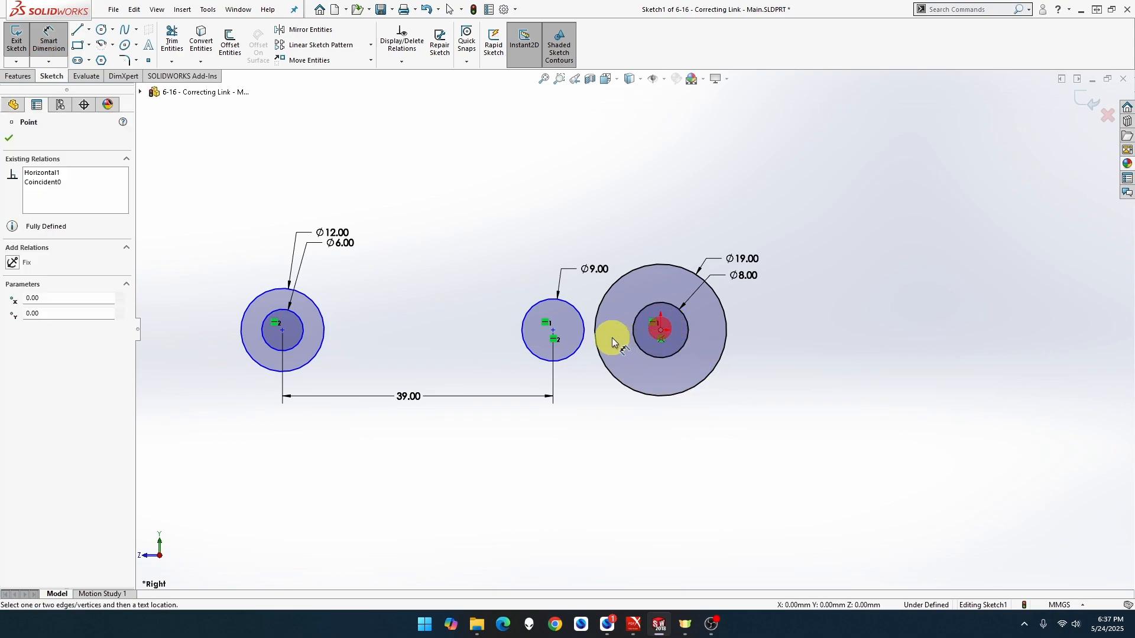
pyautogui.click(554, 330)
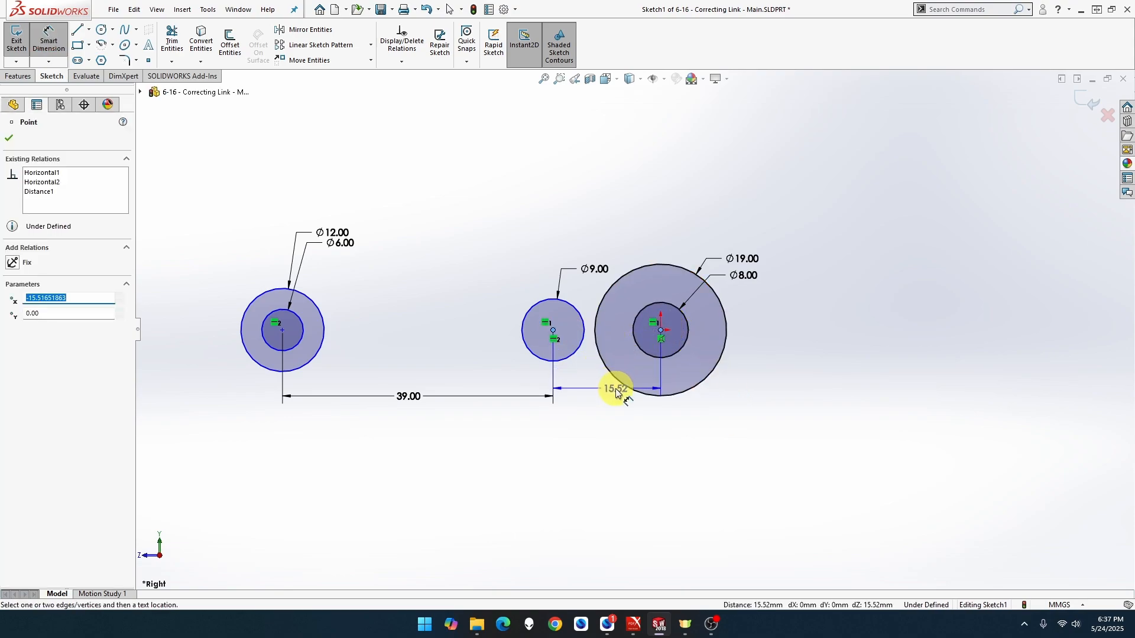
pyautogui.click(620, 398)
pyautogui.write('25')
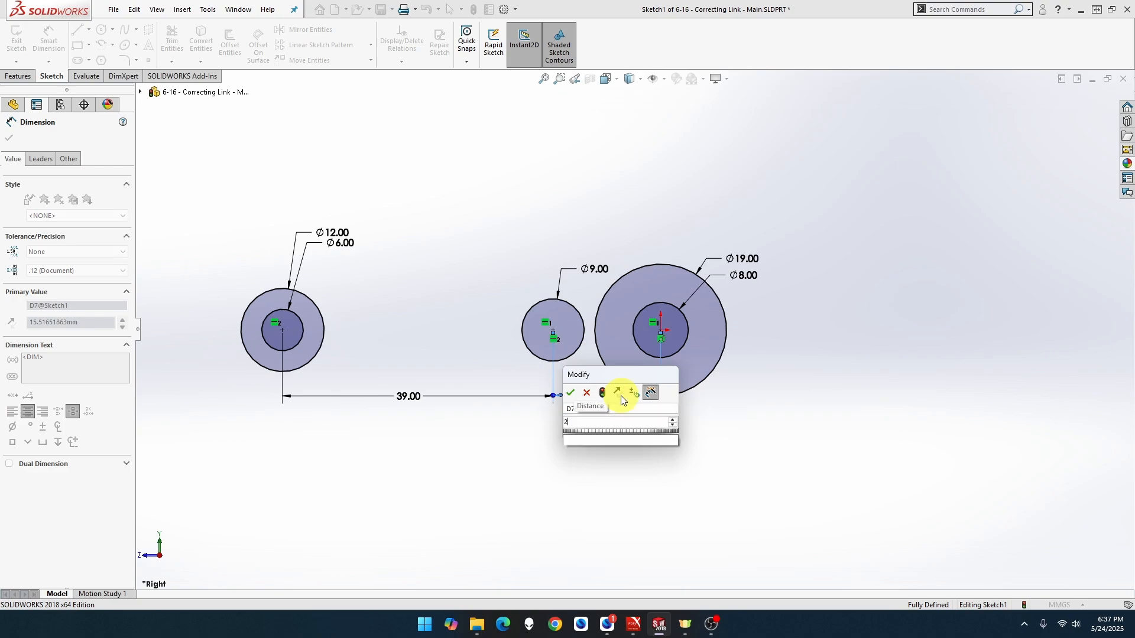
pyautogui.press('Return')
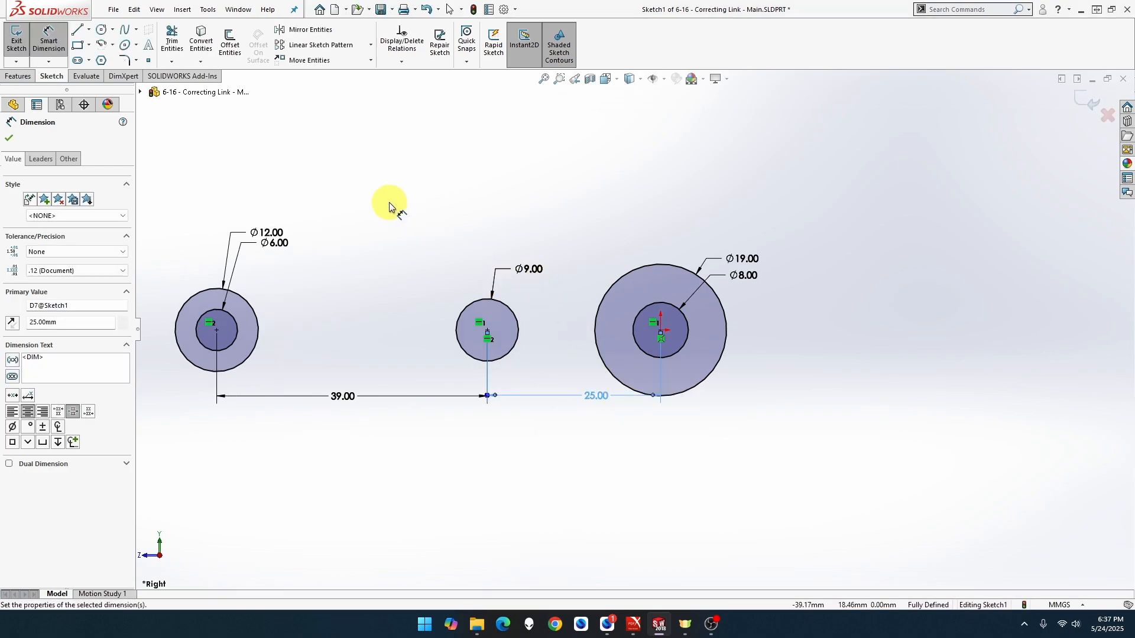
# Step: Sketch two separate horizontal lines between the 12 mm and 9 mm circles, one above and one below the centres, deleting the segment that joins them
pyautogui.click(77, 29)
pyautogui.click(319, 286)
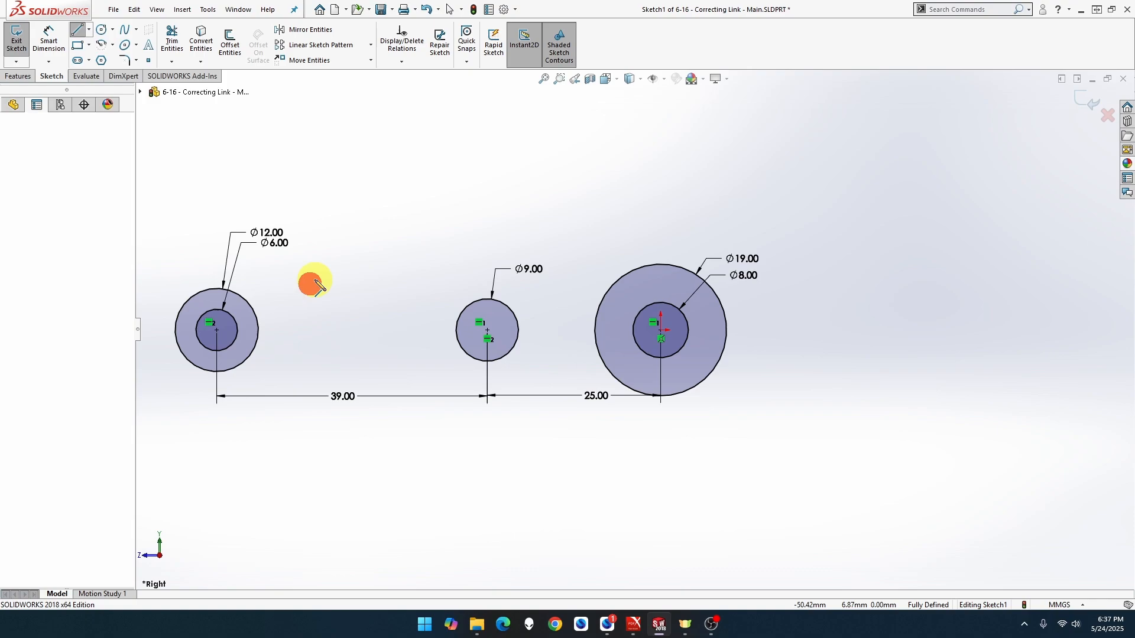
pyautogui.click(388, 284)
pyautogui.click(400, 414)
pyautogui.click(312, 414)
pyautogui.press('Escape')
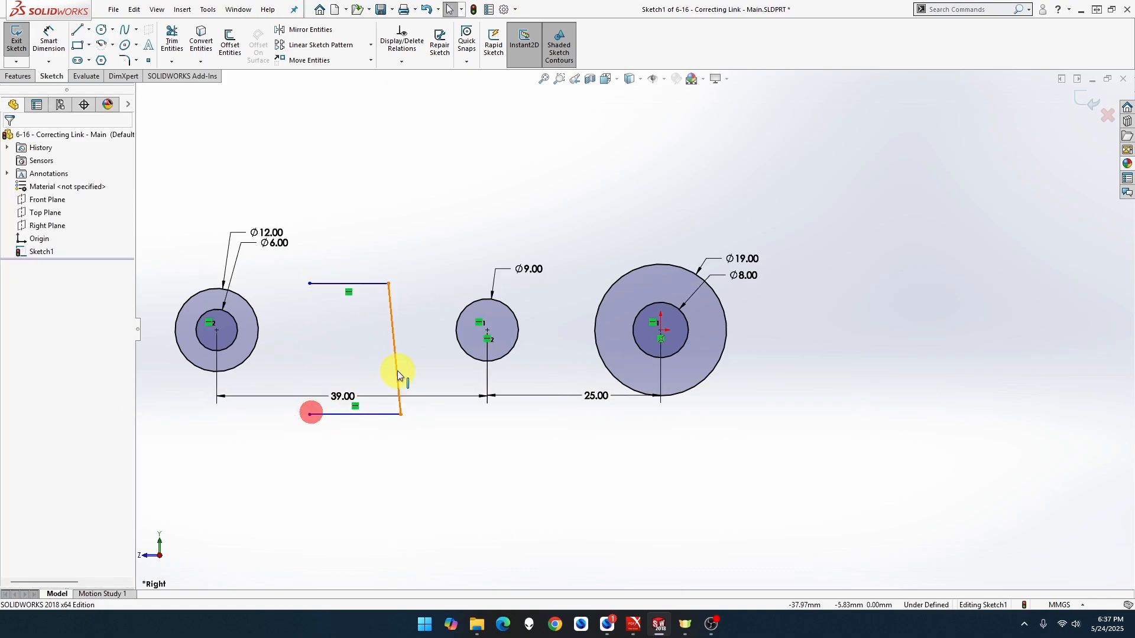
pyautogui.click(396, 371)
pyautogui.press('Delete')
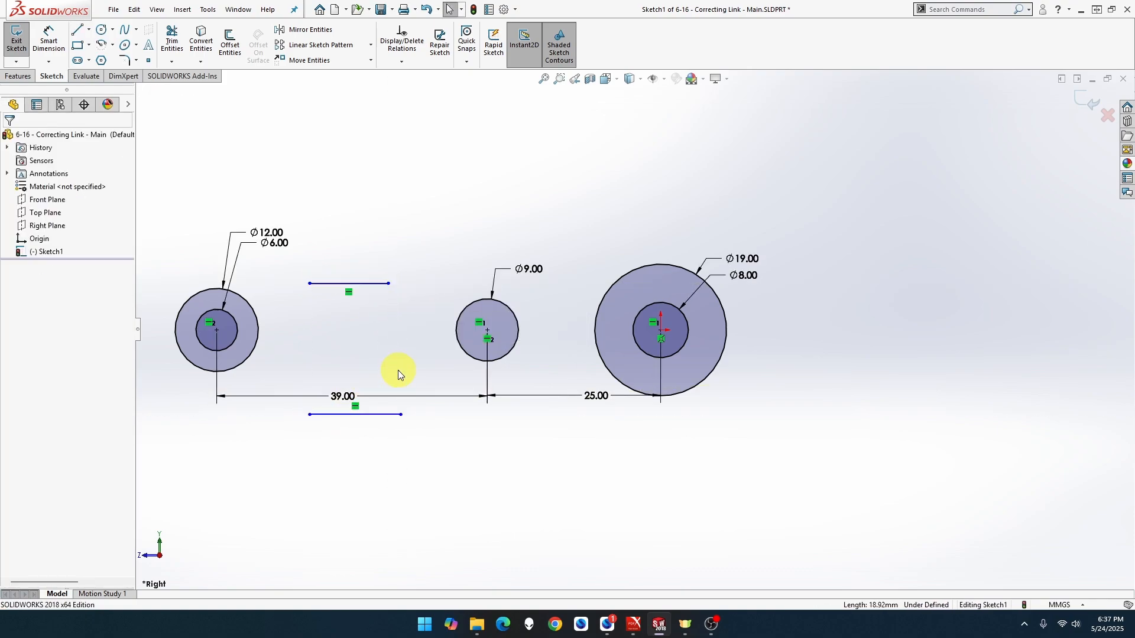
# Step: Try to attach the upper line's end near the 12 mm circle to that circle with a Coincident relation, and undo it
pyautogui.click(309, 284)
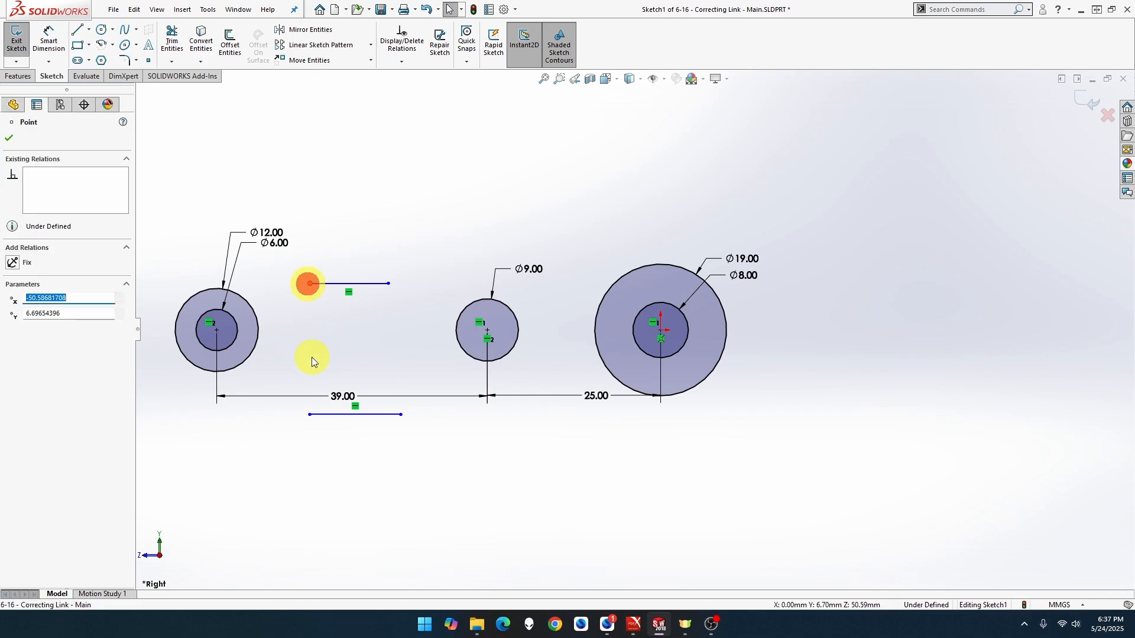
pyautogui.keyDown('ctrl'); pyautogui.click(256, 343); pyautogui.keyUp('ctrl')
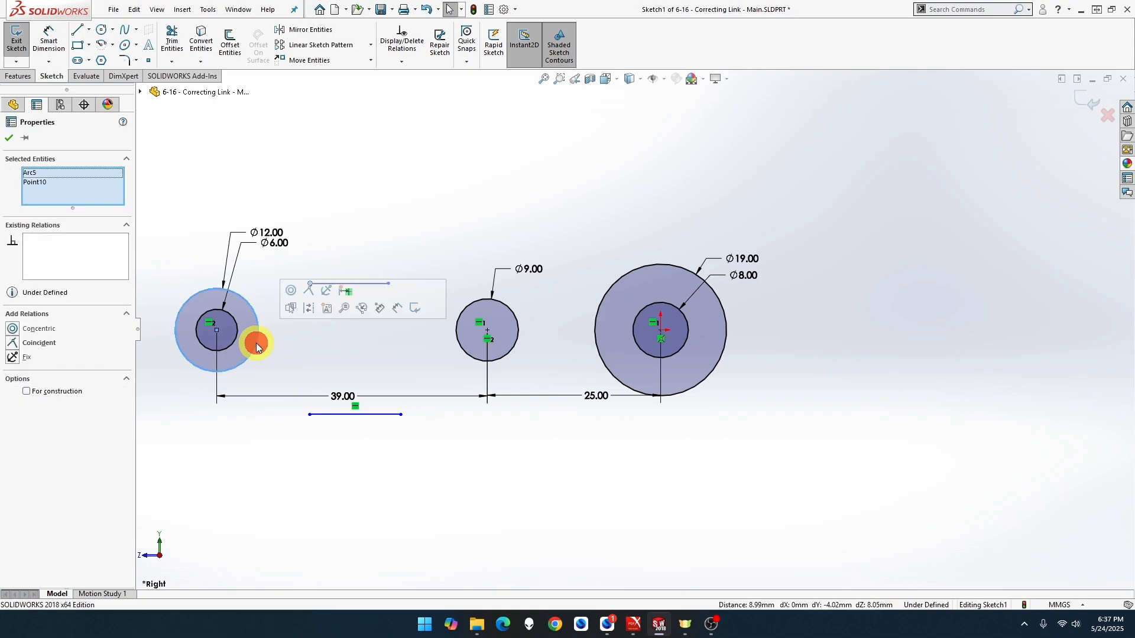
pyautogui.click(311, 289)
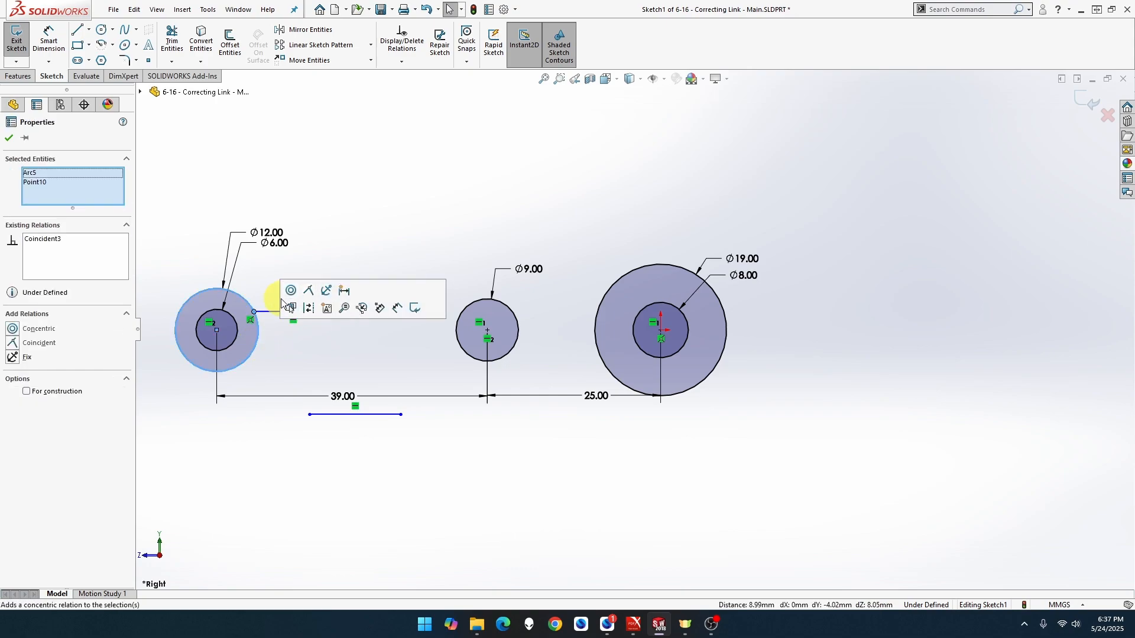
pyautogui.click(241, 296)
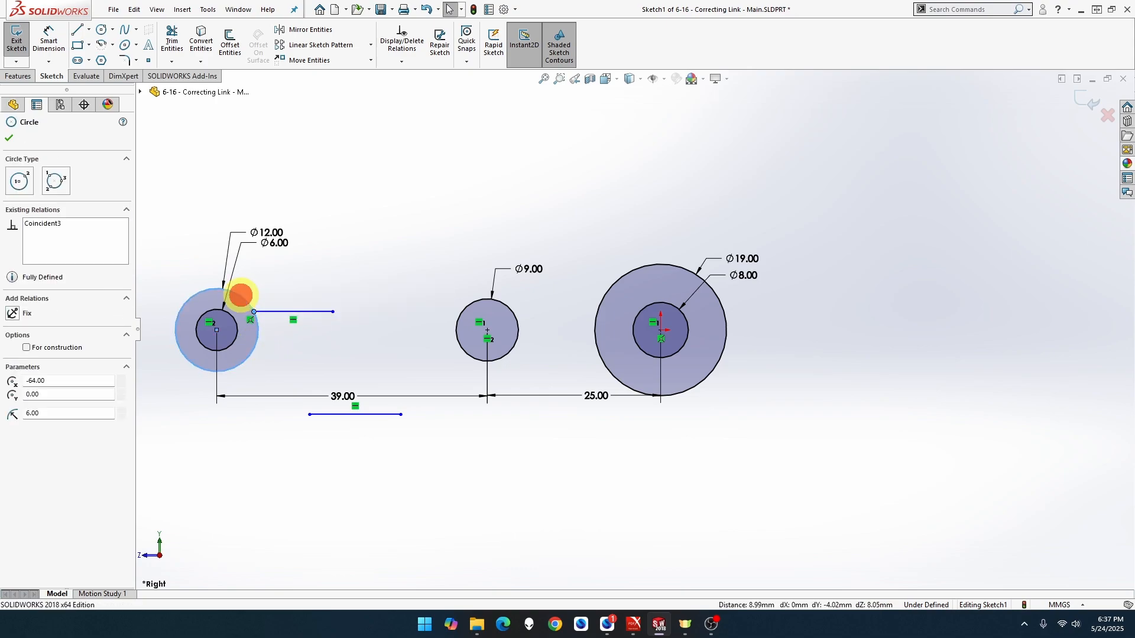
pyautogui.keyDown('ctrl'); pyautogui.click(282, 315); pyautogui.keyUp('ctrl')
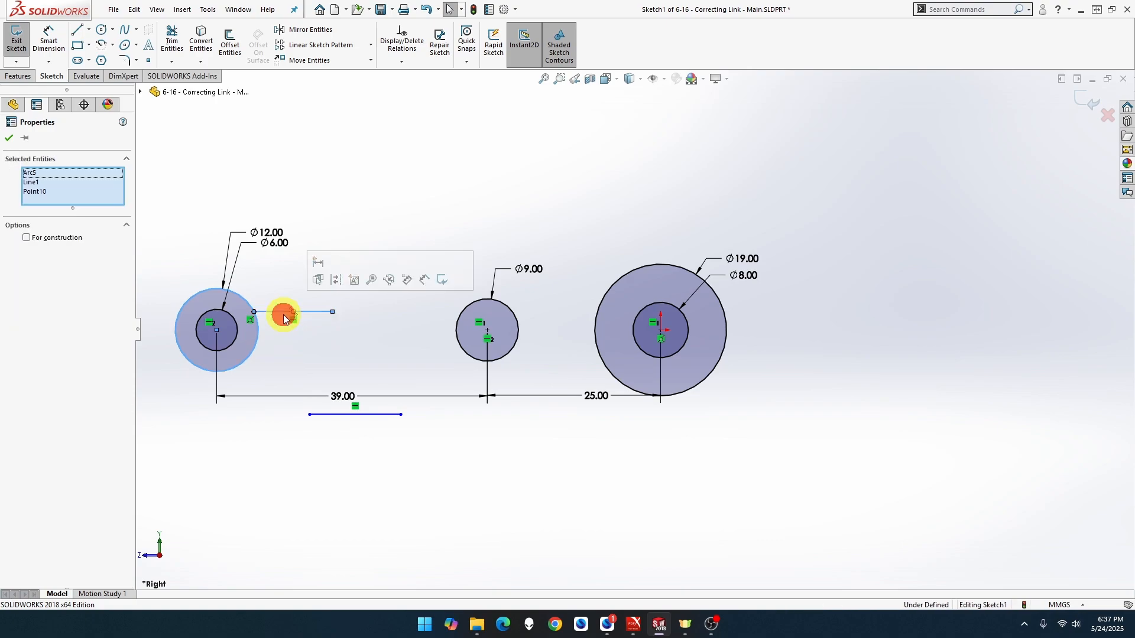
pyautogui.click(285, 293)
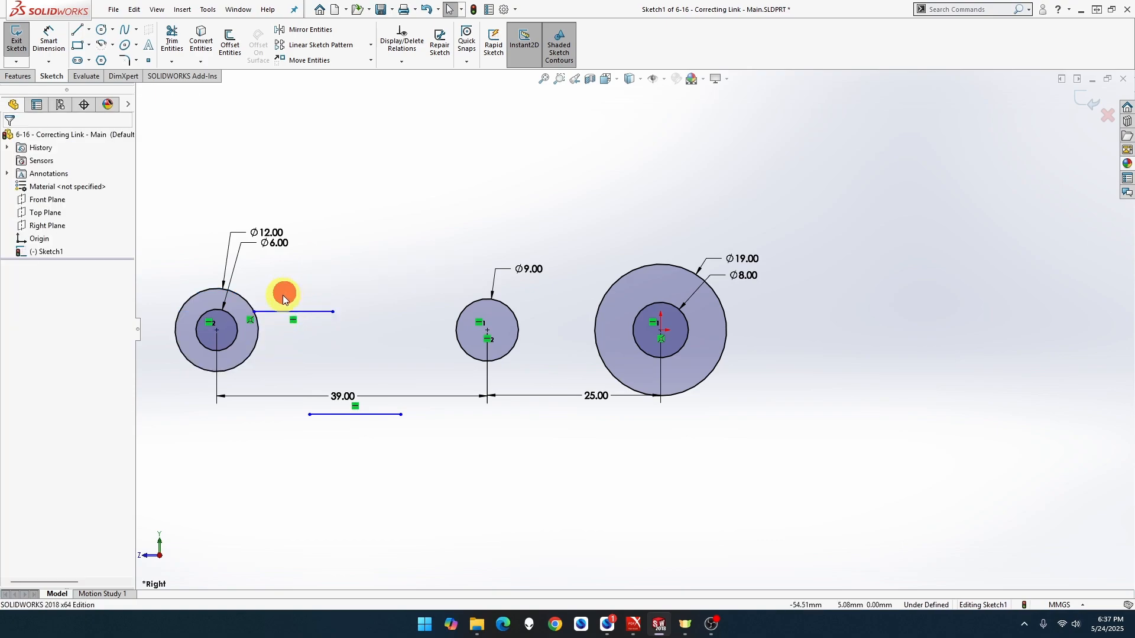
pyautogui.click(256, 312)
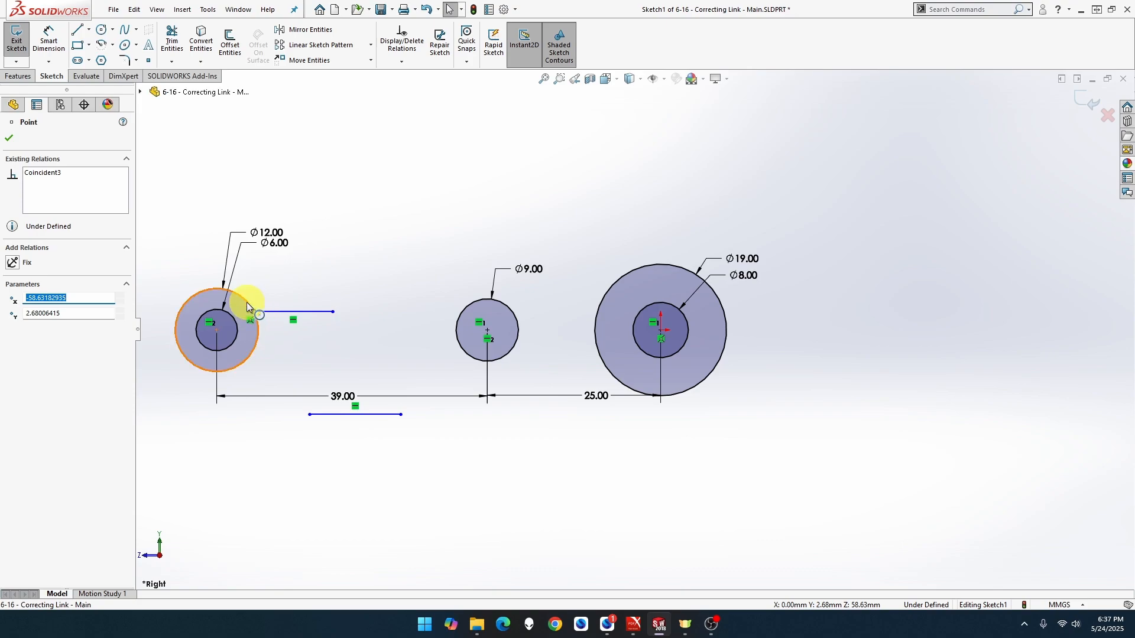
pyautogui.click(247, 302)
pyautogui.keyDown('ctrl'); pyautogui.click(252, 310); pyautogui.keyUp('ctrl')
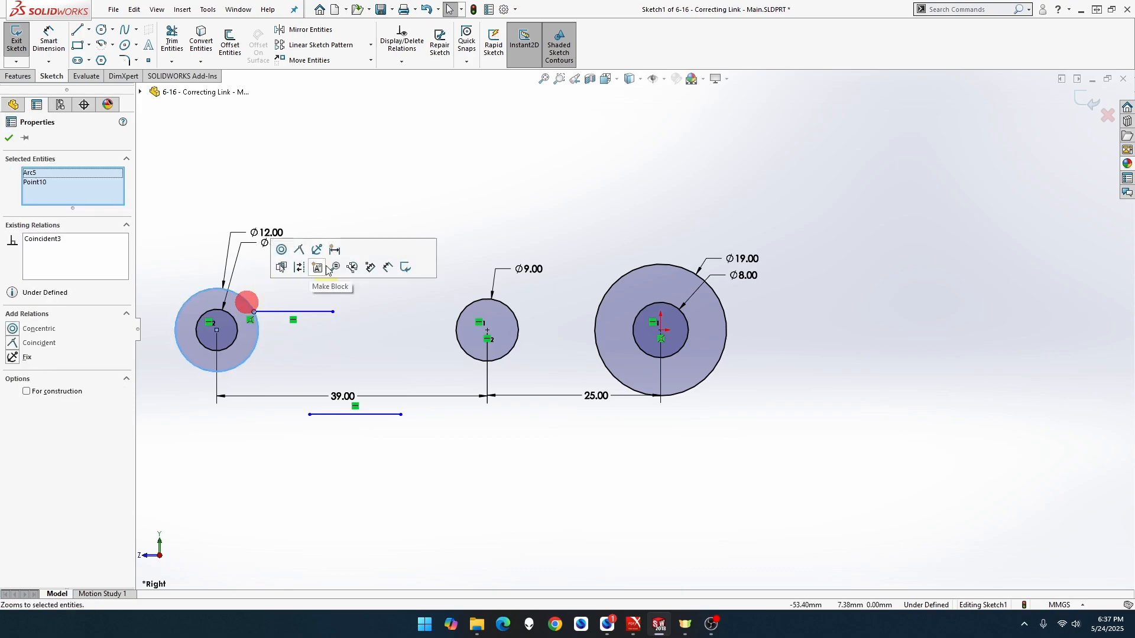
pyautogui.click(294, 251)
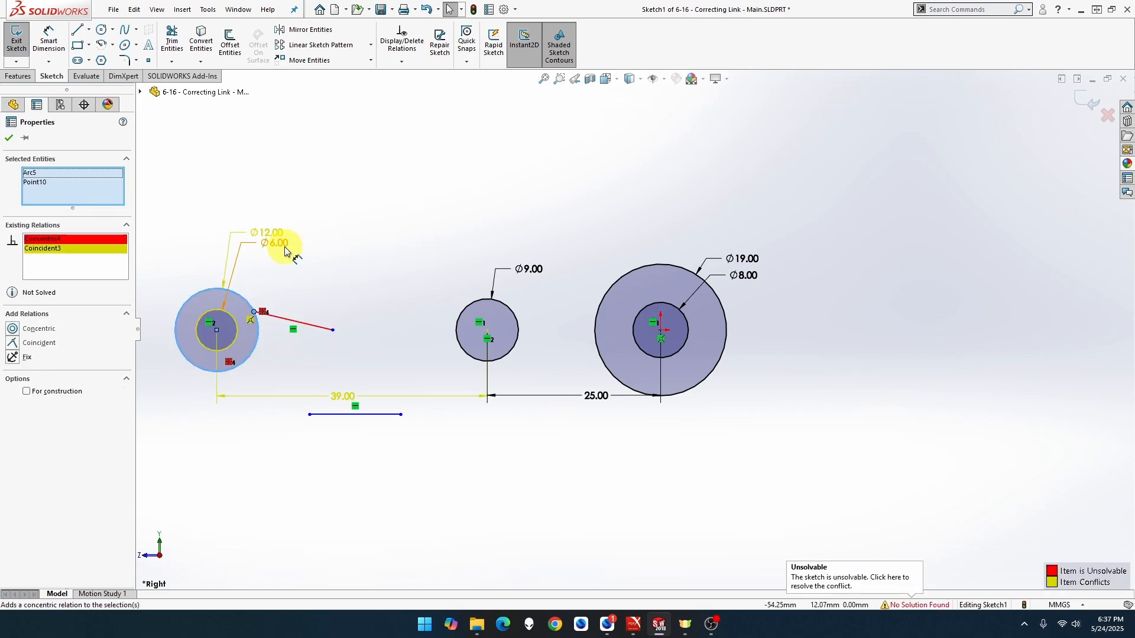
pyautogui.click(286, 251)
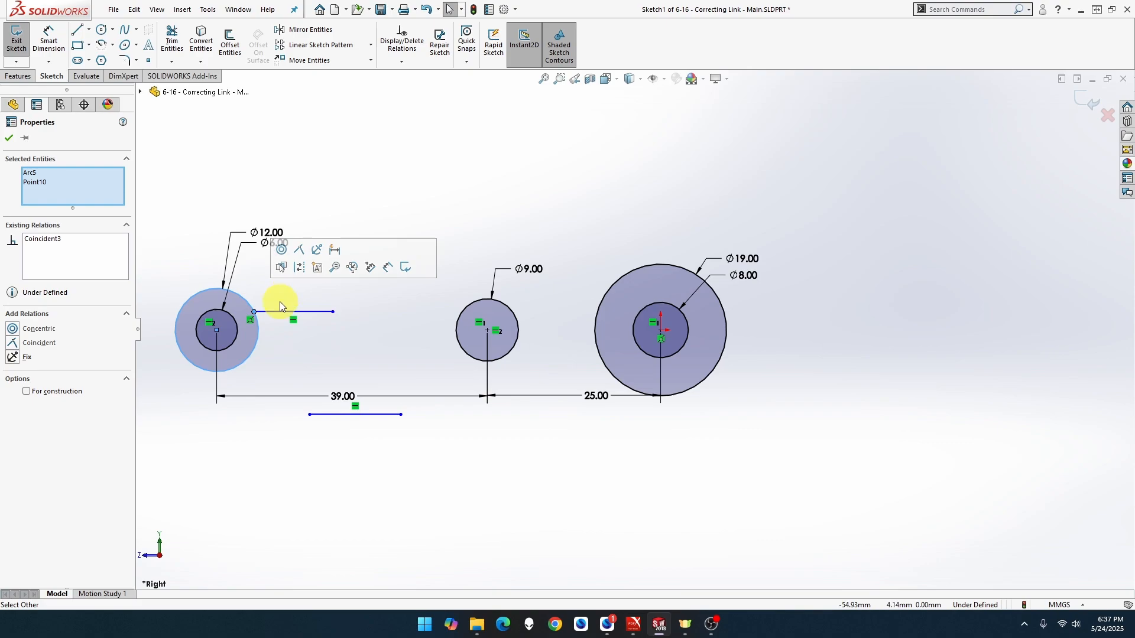
pyautogui.hotkey('ctrl', 'z')
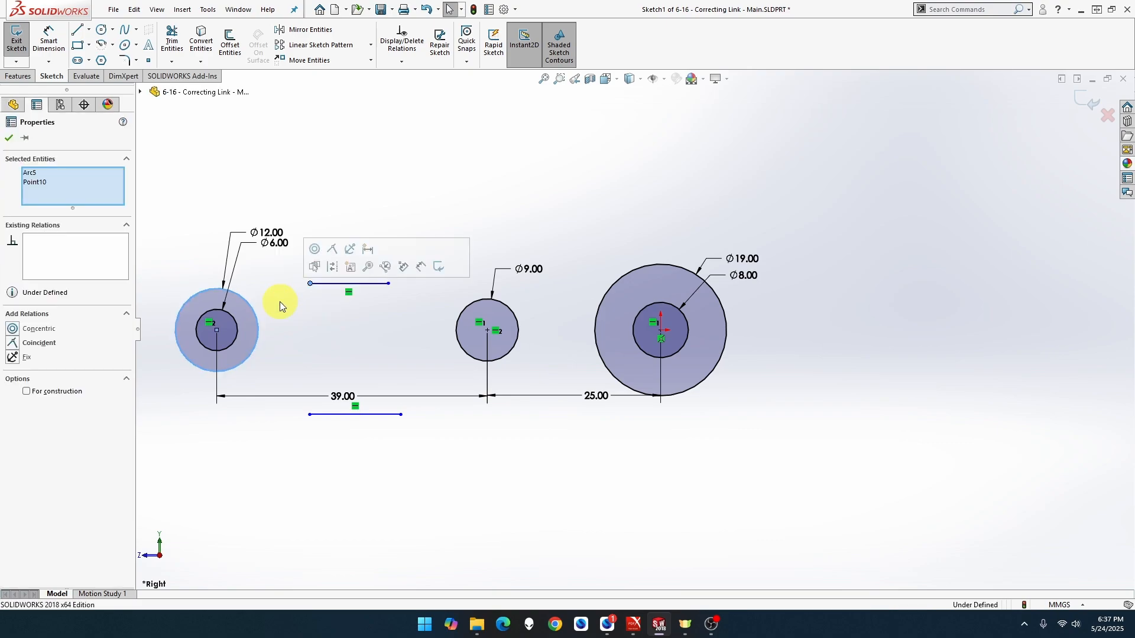
# Step: Extend the upper line past the 12 mm circle to about 31.5 mm long and make it tangent to that circle
pyautogui.click(310, 285)
pyautogui.moveTo(310, 285); pyautogui.dragTo(170, 275)
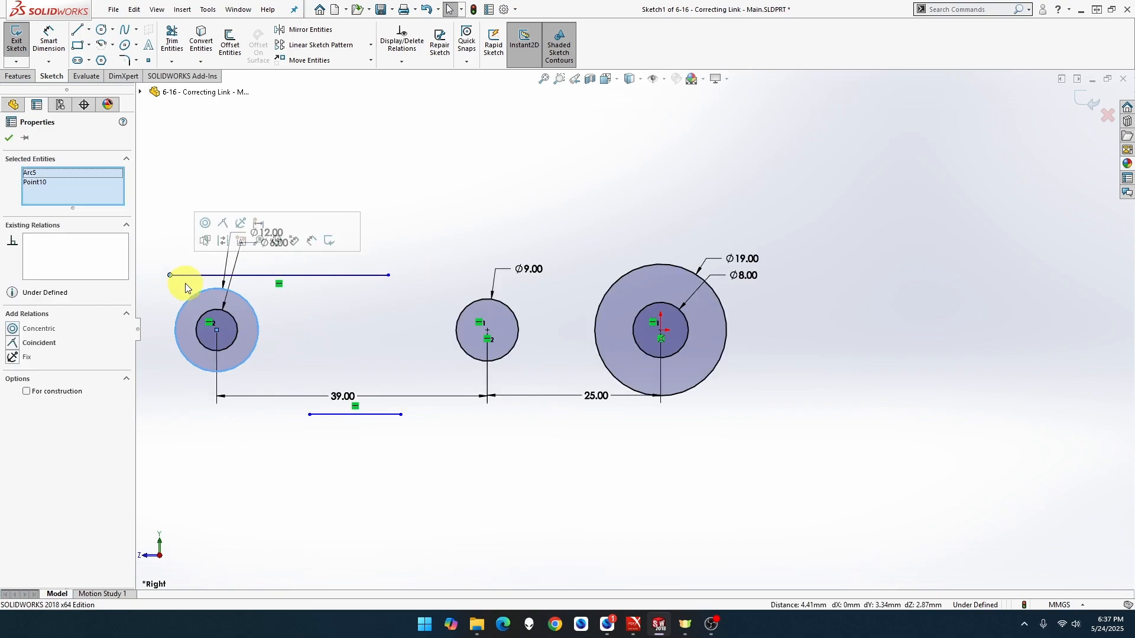
pyautogui.click(246, 276)
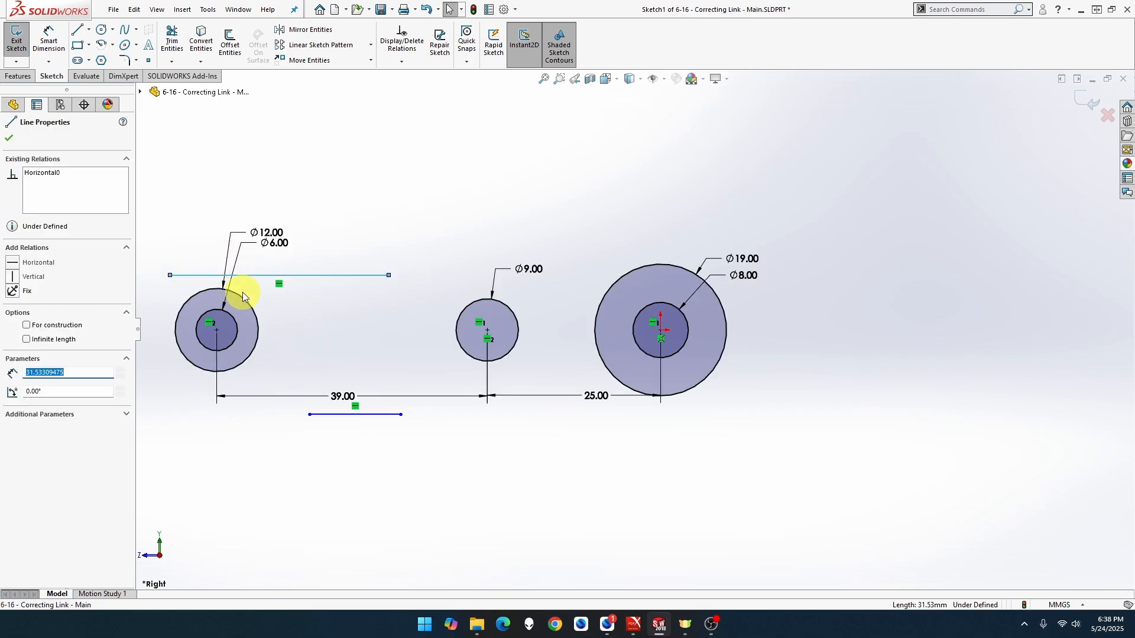
pyautogui.keyDown('ctrl'); pyautogui.click(242, 294); pyautogui.keyUp('ctrl')
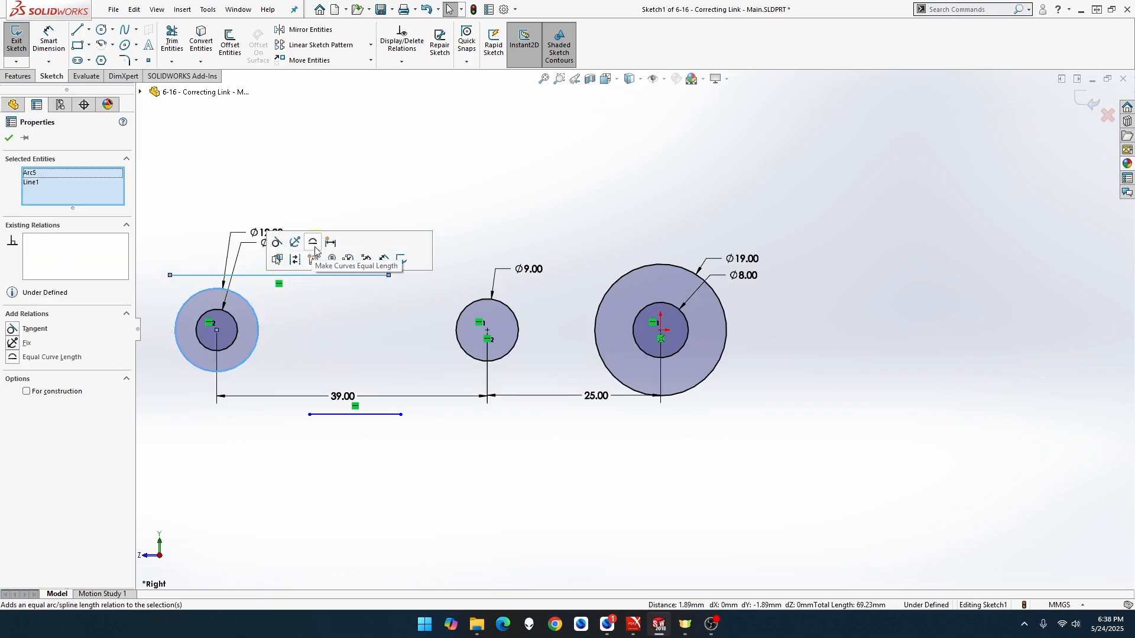
pyautogui.click(277, 243)
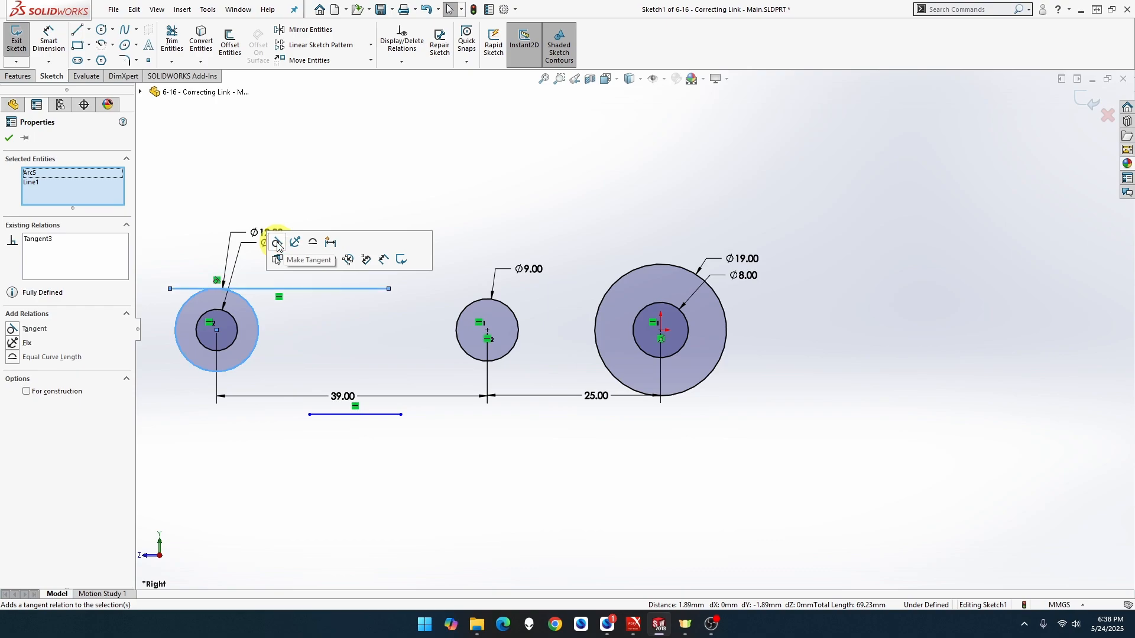
# Step: Make the upper line's other end coincident with the 19 mm circle
pyautogui.click(388, 289)
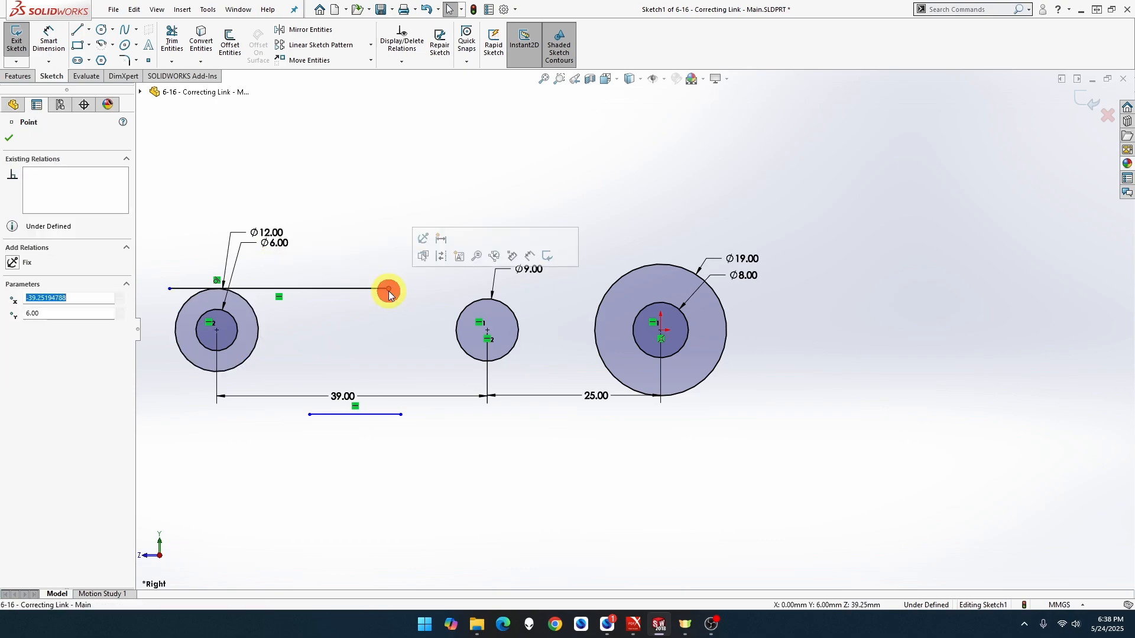
pyautogui.click(608, 295)
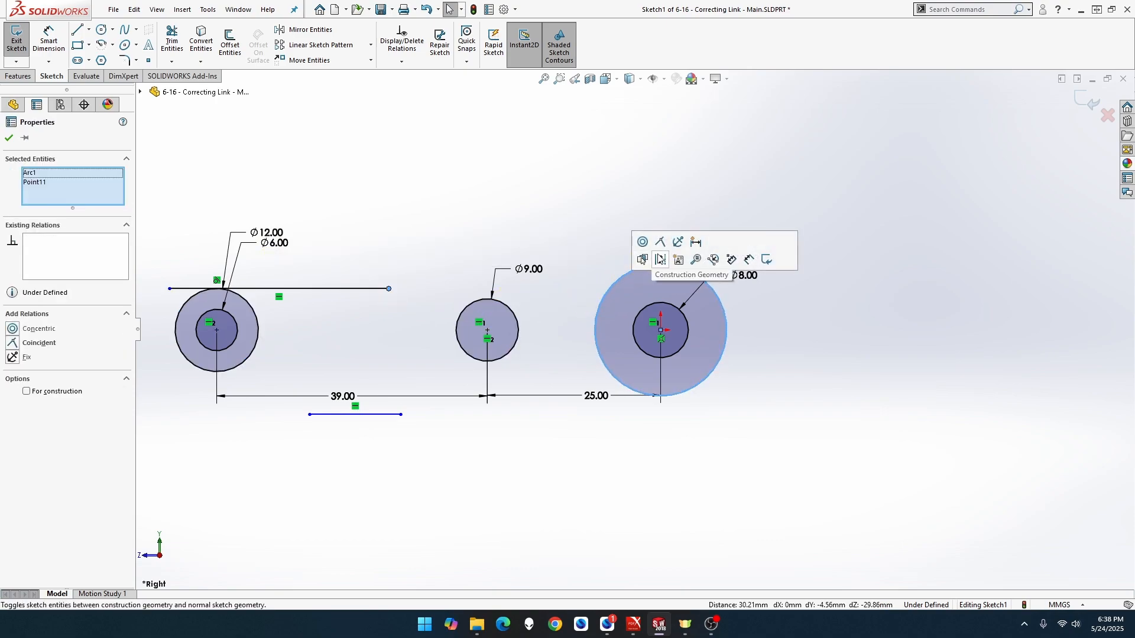
pyautogui.click(661, 242)
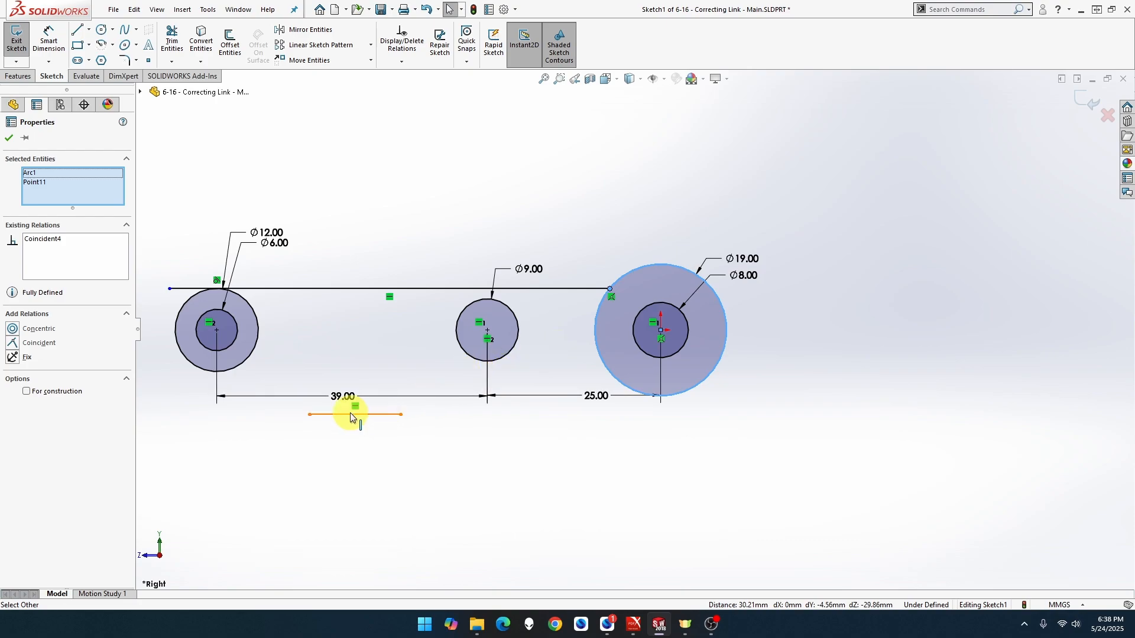
# Step: Extend the lower line past the 12 mm circle and make it tangent to the underside of that circle
pyautogui.moveTo(309, 414); pyautogui.dragTo(176, 402)
pyautogui.click(199, 371)
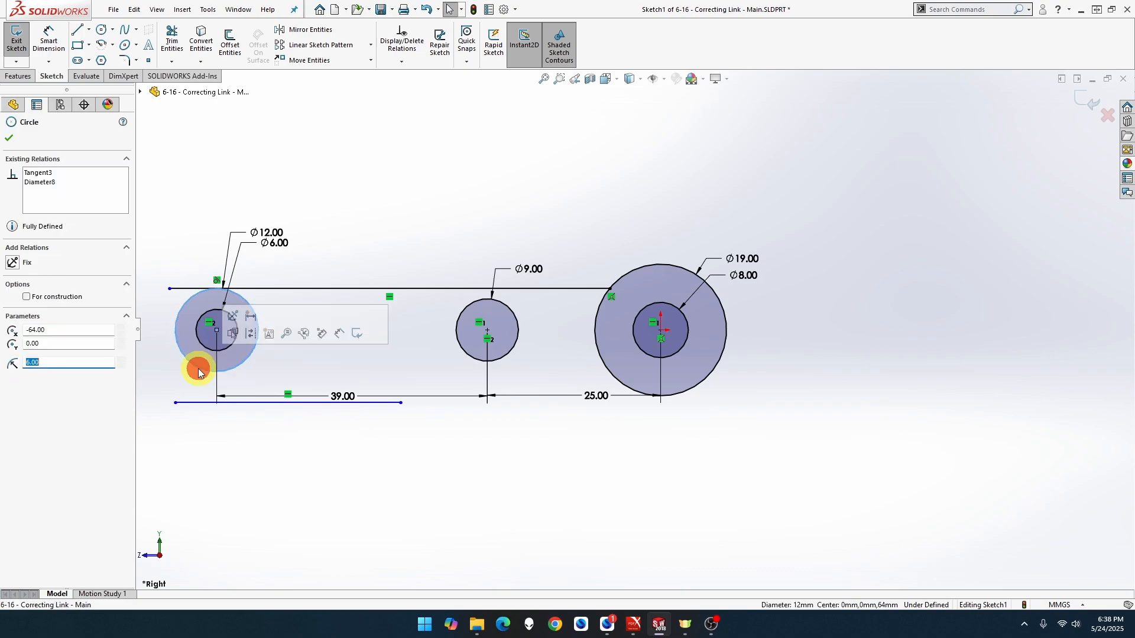
pyautogui.keyDown('ctrl'); pyautogui.click(200, 401); pyautogui.keyUp('ctrl')
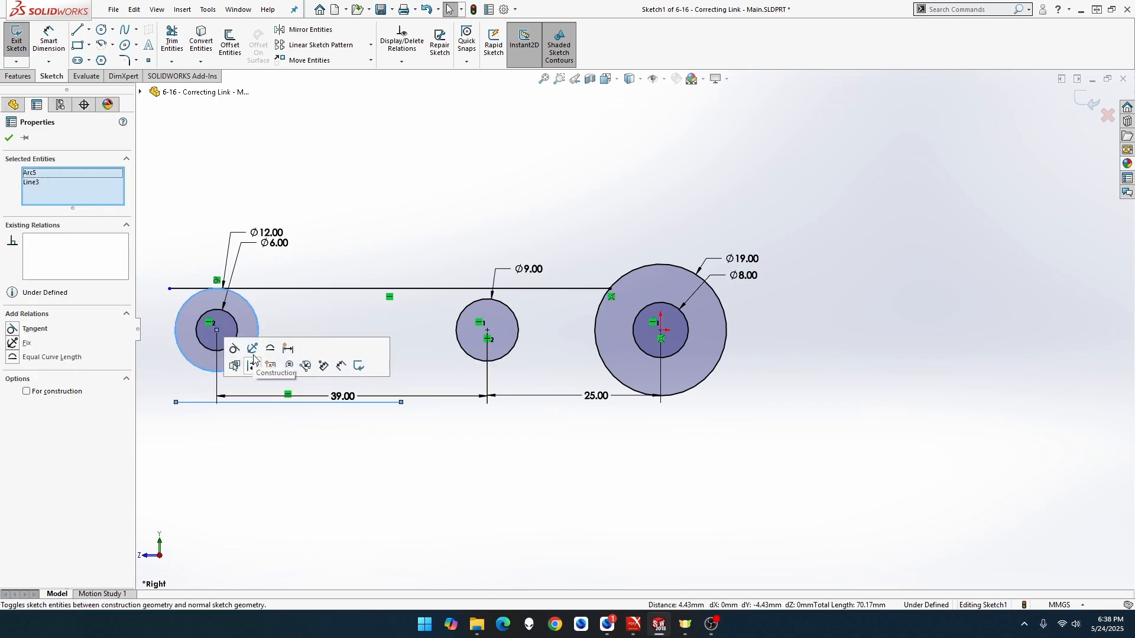
pyautogui.click(234, 349)
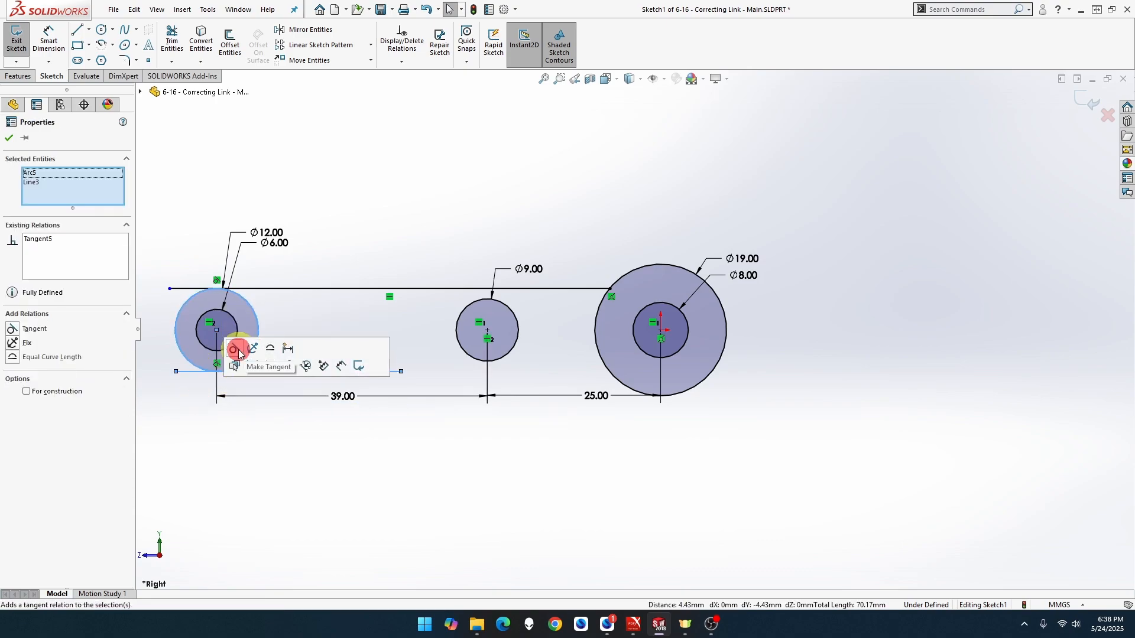
# Step: Make the lower line's other end coincident with the 19 mm circle
pyautogui.click(401, 371)
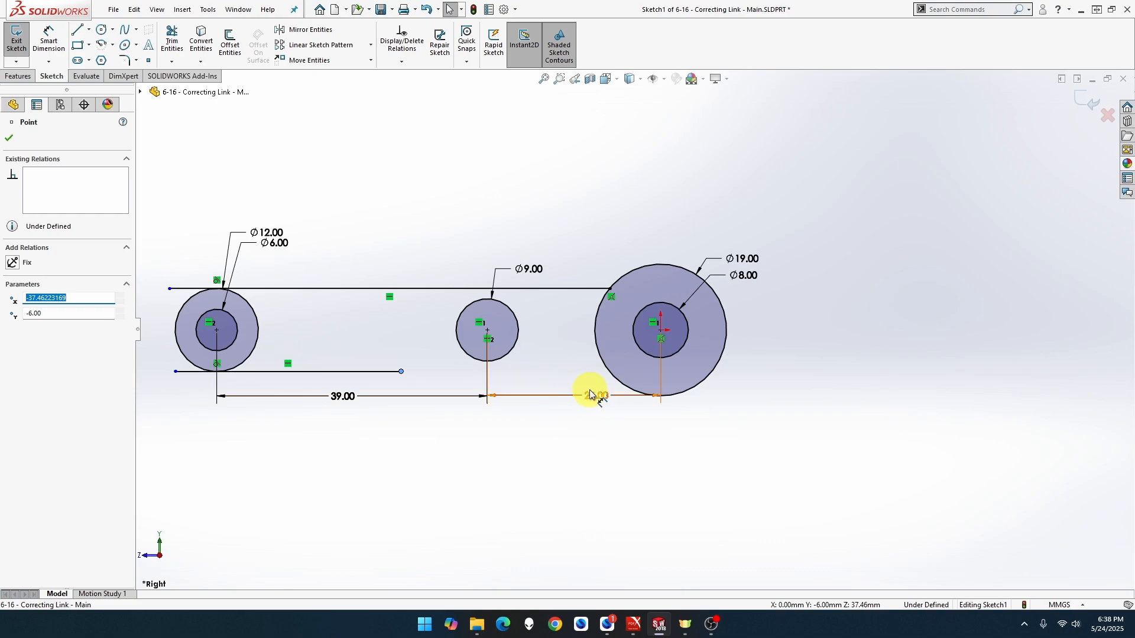
pyautogui.keyDown('ctrl'); pyautogui.click(607, 368); pyautogui.keyUp('ctrl')
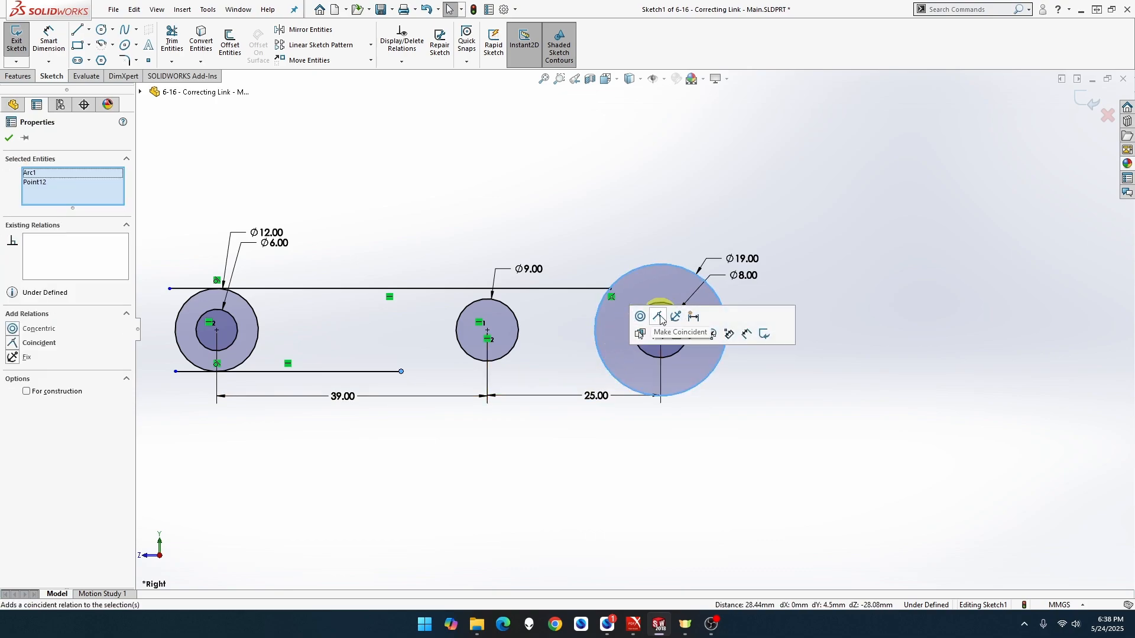
pyautogui.click(658, 317)
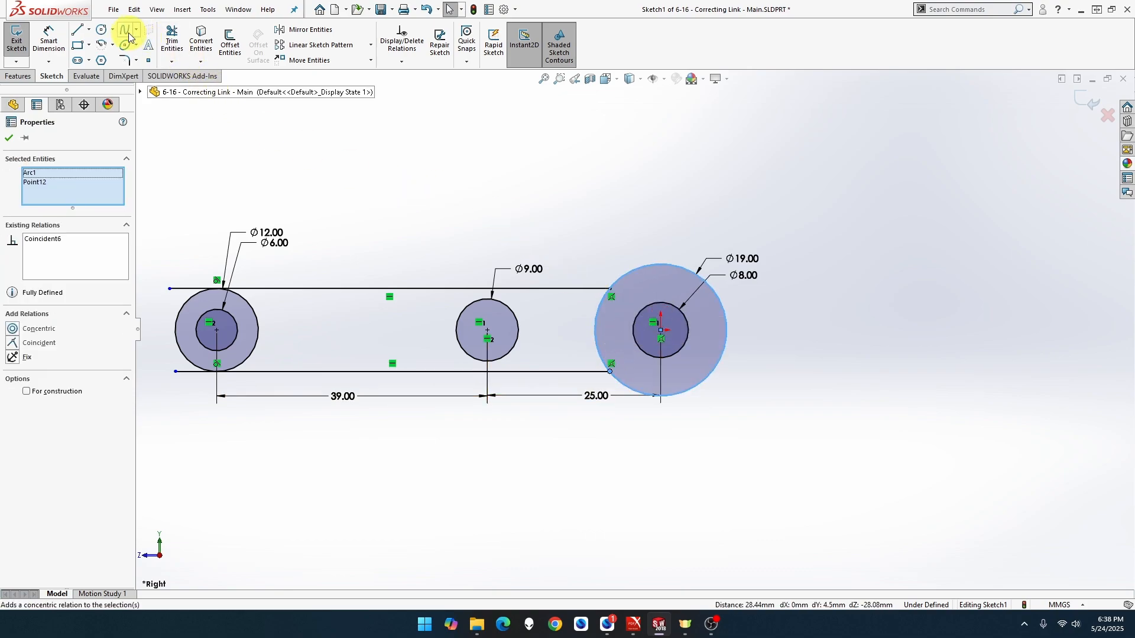
# Step: Power trim the line ends beyond the 12 mm circle's tangent points and the arcs of the 12 mm and 19 mm circles inside the link
pyautogui.click(171, 40)
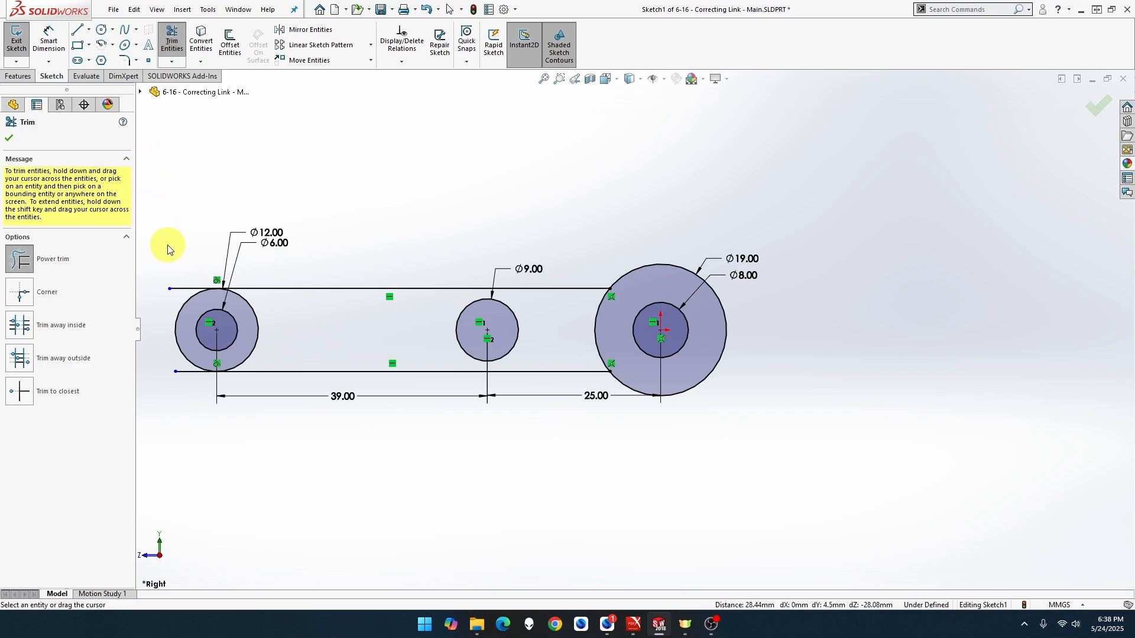
pyautogui.moveTo(178, 279); pyautogui.dragTo(177, 296)
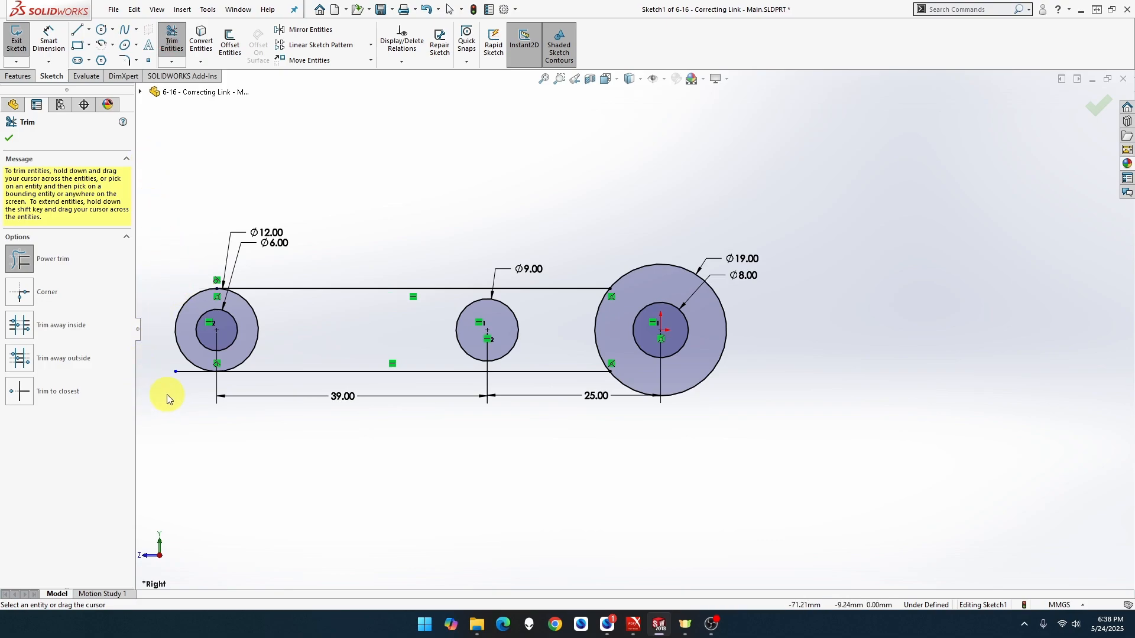
pyautogui.moveTo(182, 395); pyautogui.dragTo(179, 363)
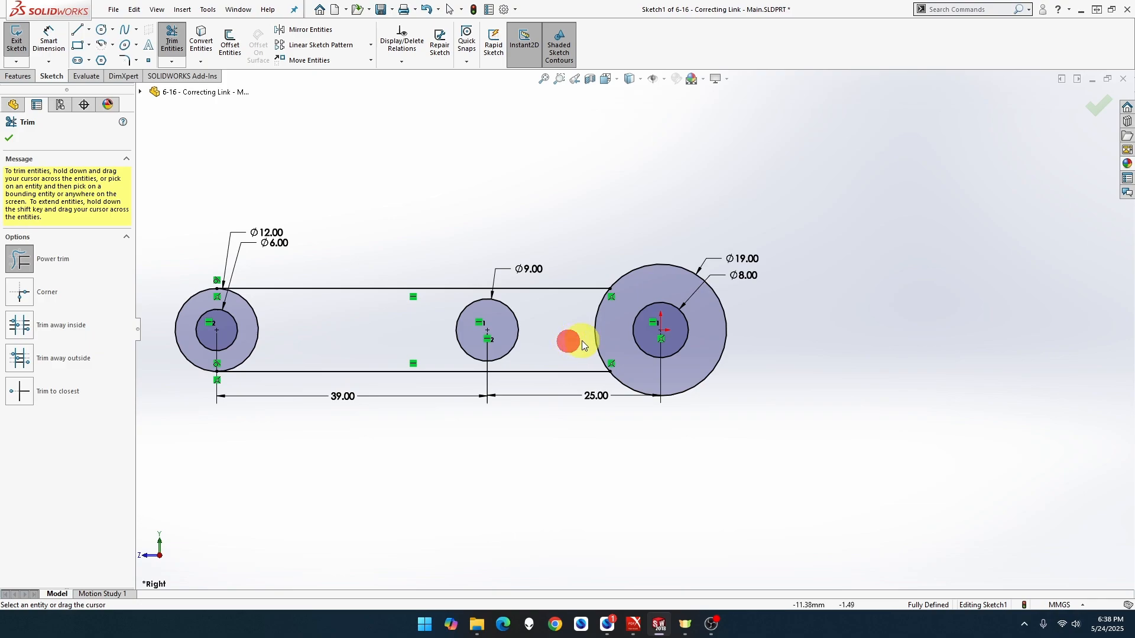
pyautogui.moveTo(569, 341); pyautogui.dragTo(604, 346)
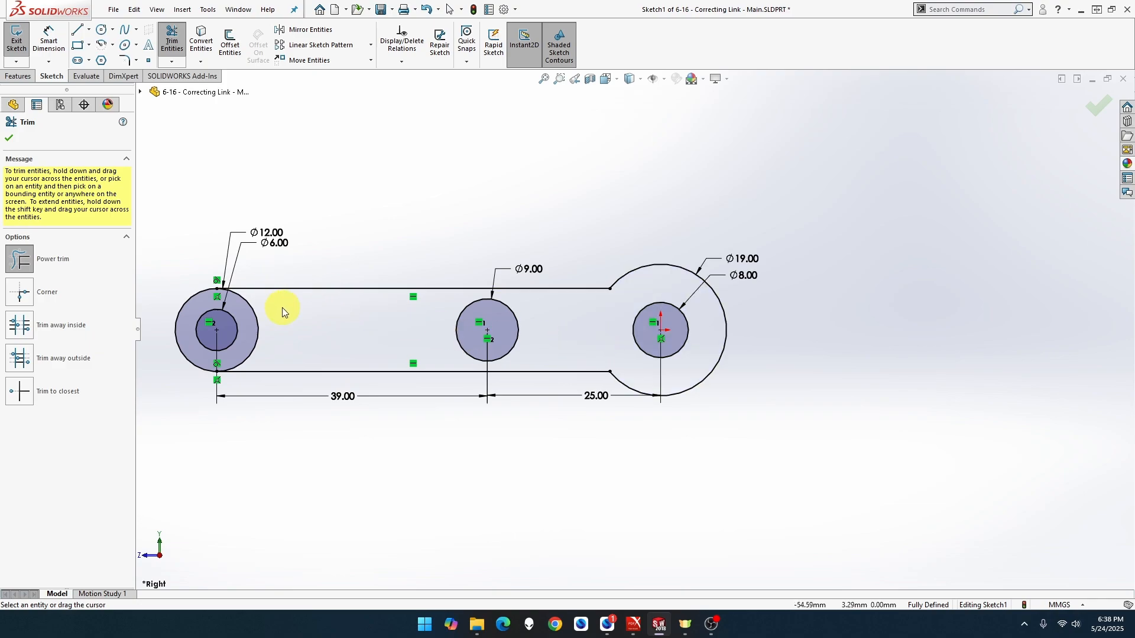
pyautogui.moveTo(282, 308); pyautogui.dragTo(253, 315)
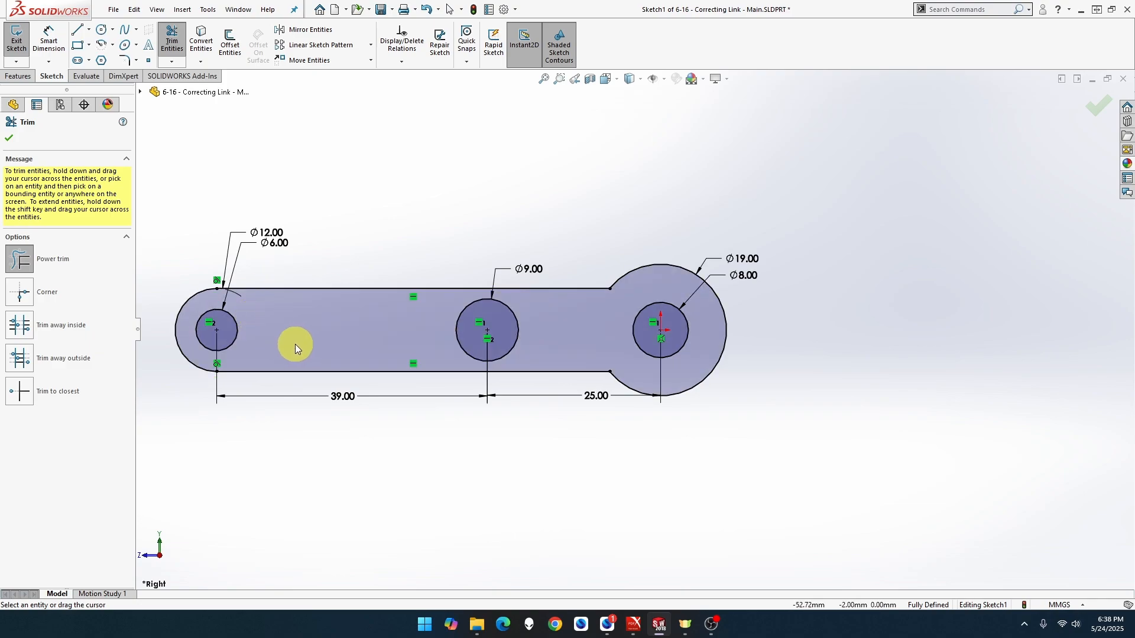
pyautogui.press('Escape')
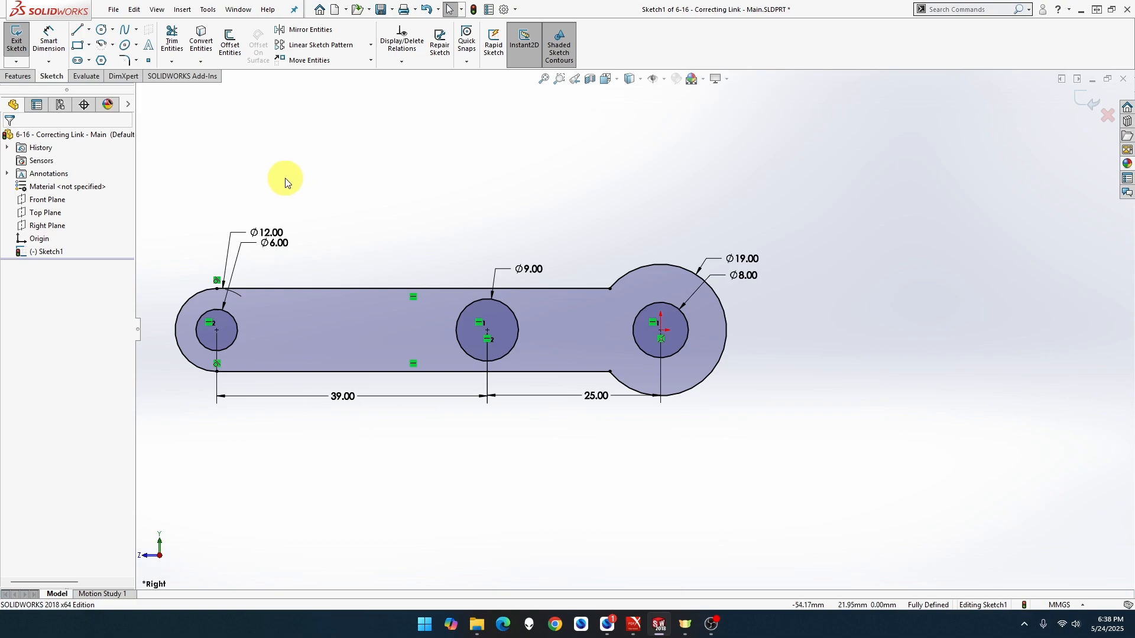
# Step: Extrude the link profile 22 mm with the Mid Plane end condition
pyautogui.click(17, 76)
pyautogui.click(20, 50)
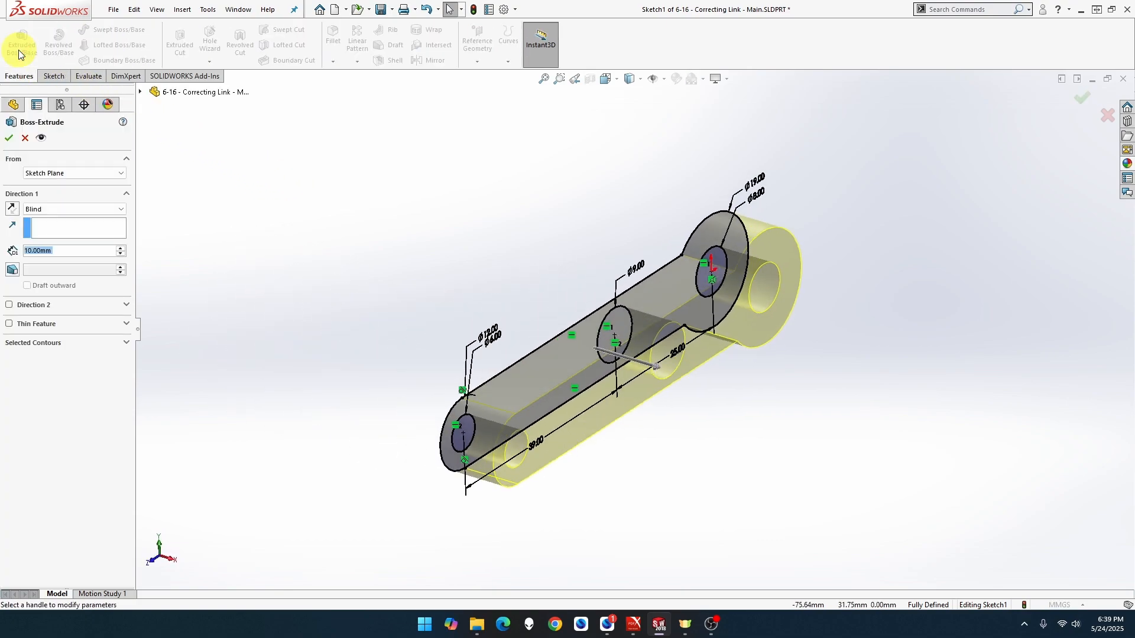
pyautogui.click(112, 211)
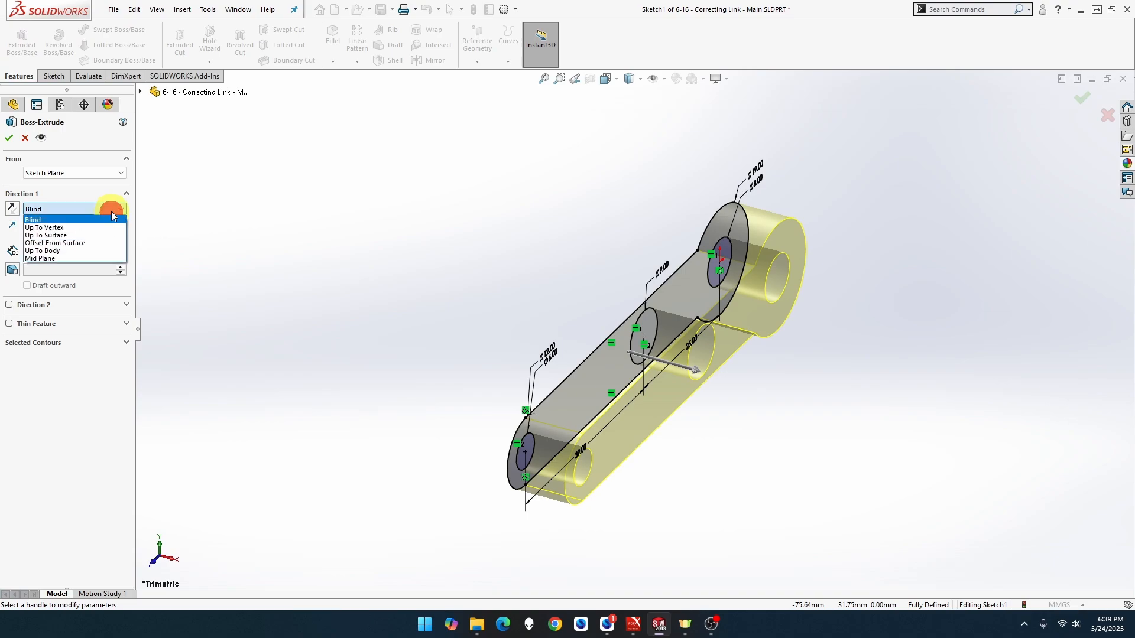
pyautogui.click(107, 259)
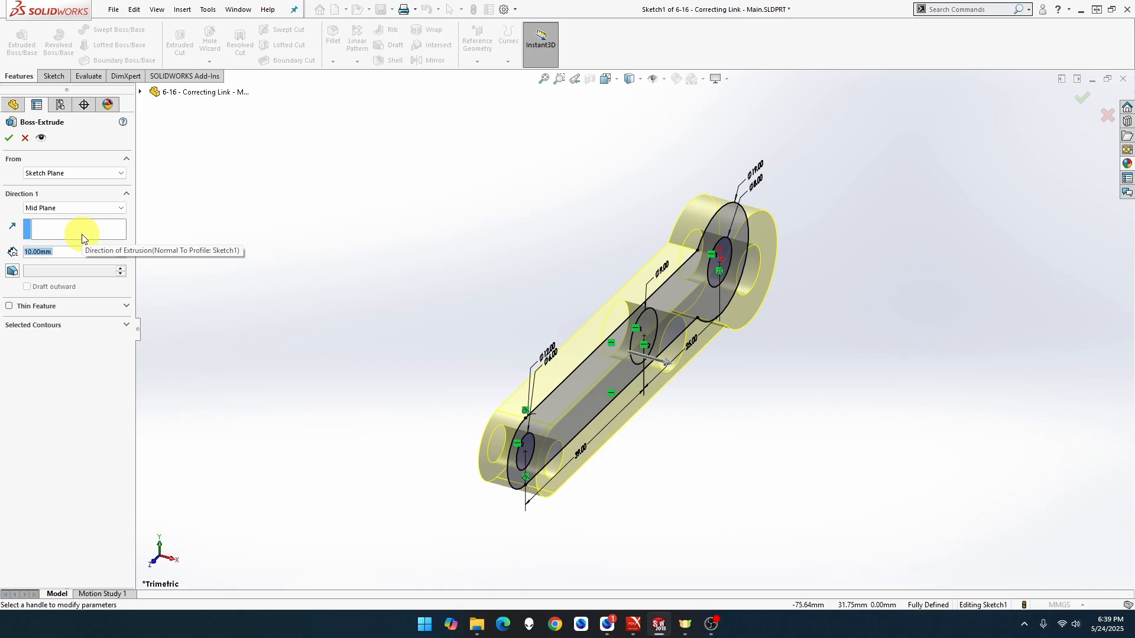
pyautogui.write('16')
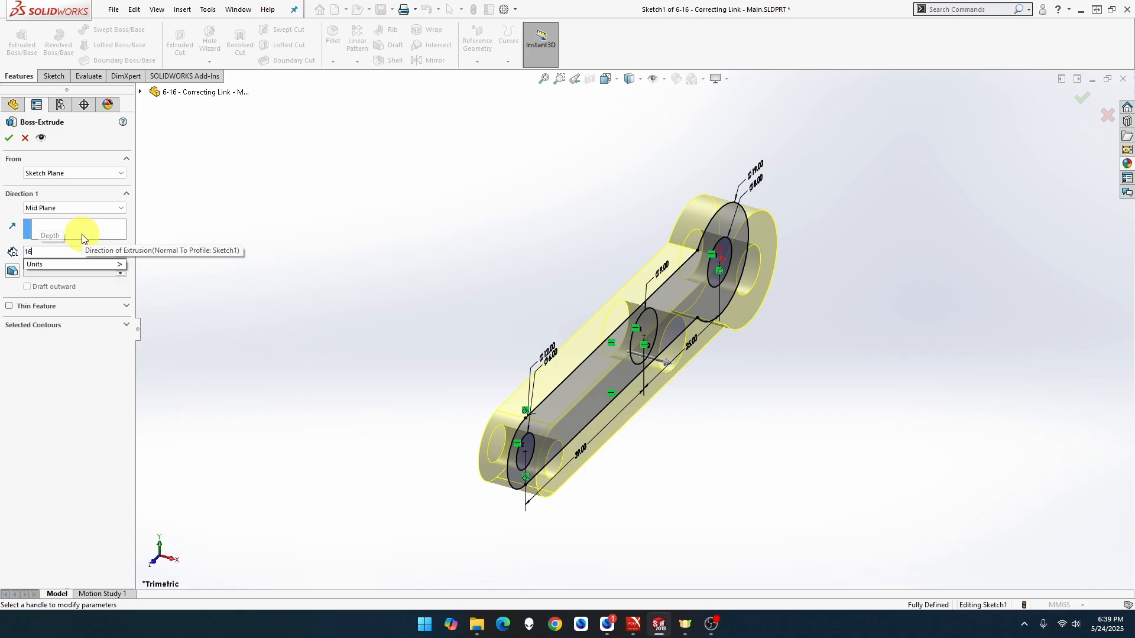
pyautogui.press('BackSpace')
pyautogui.press('BackSpace')
pyautogui.write('22')
pyautogui.press('Return')
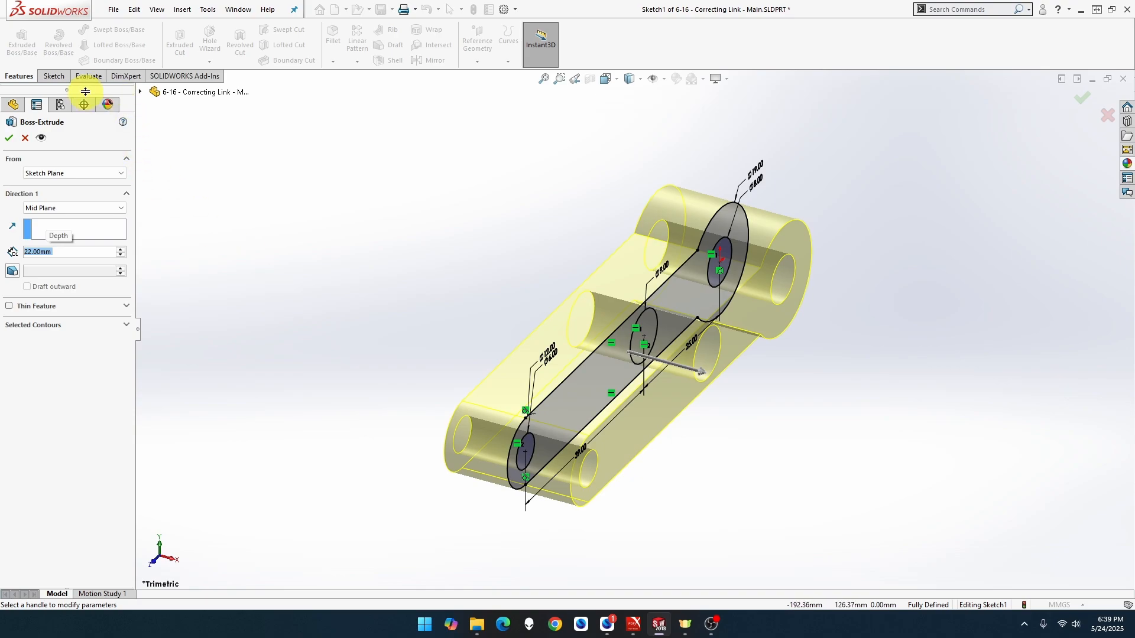
pyautogui.click(9, 139)
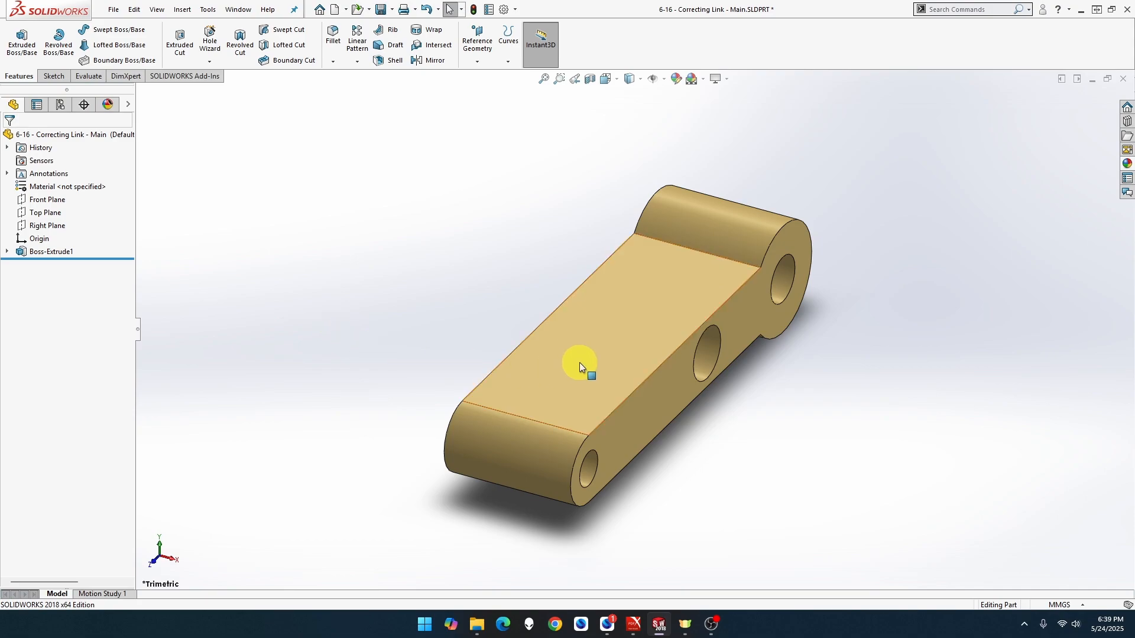
# Step: Sketch a corner rectangle about 9.8 mm by 35 mm on the link's flat upper face, overhanging the smaller rounded end
pyautogui.rightClick(601, 353)
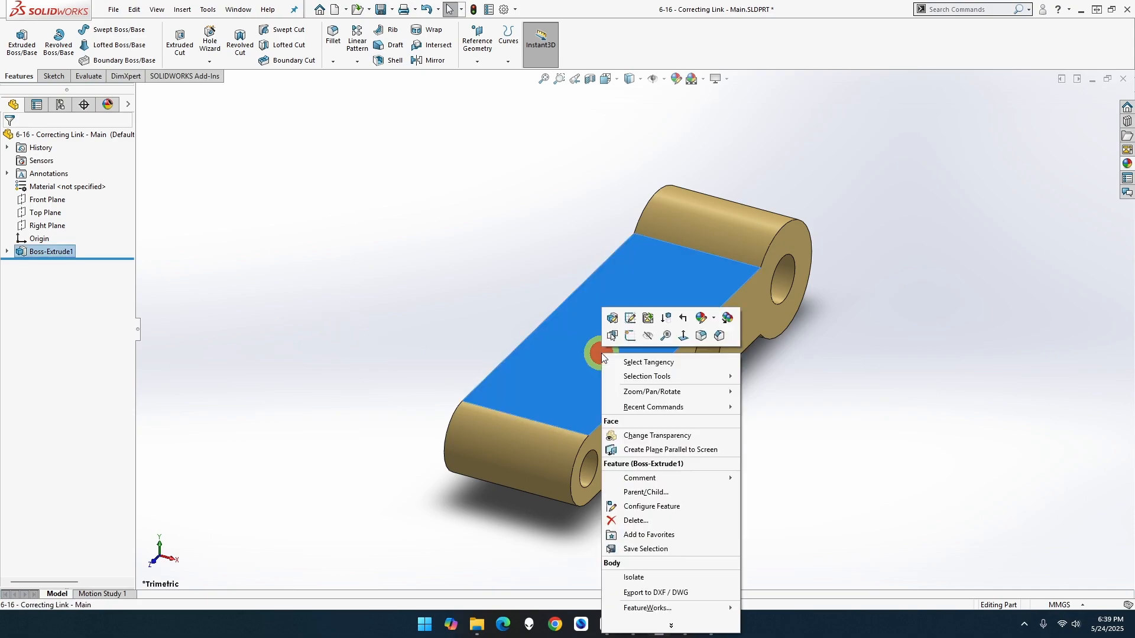
pyautogui.click(683, 337)
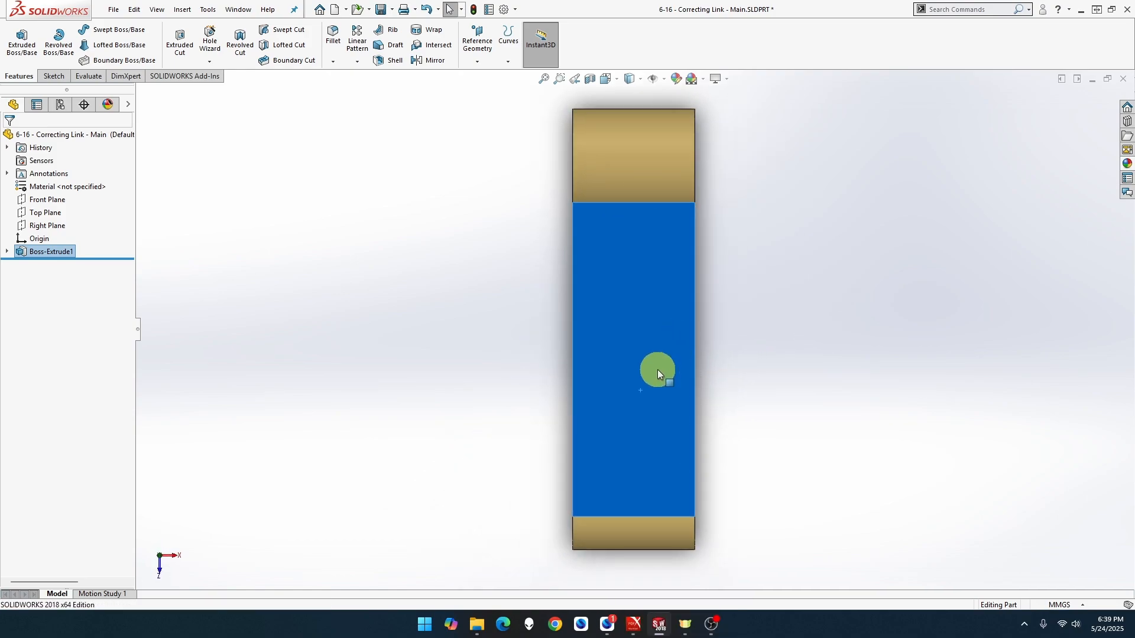
pyautogui.rightClick(657, 371)
pyautogui.click(688, 343)
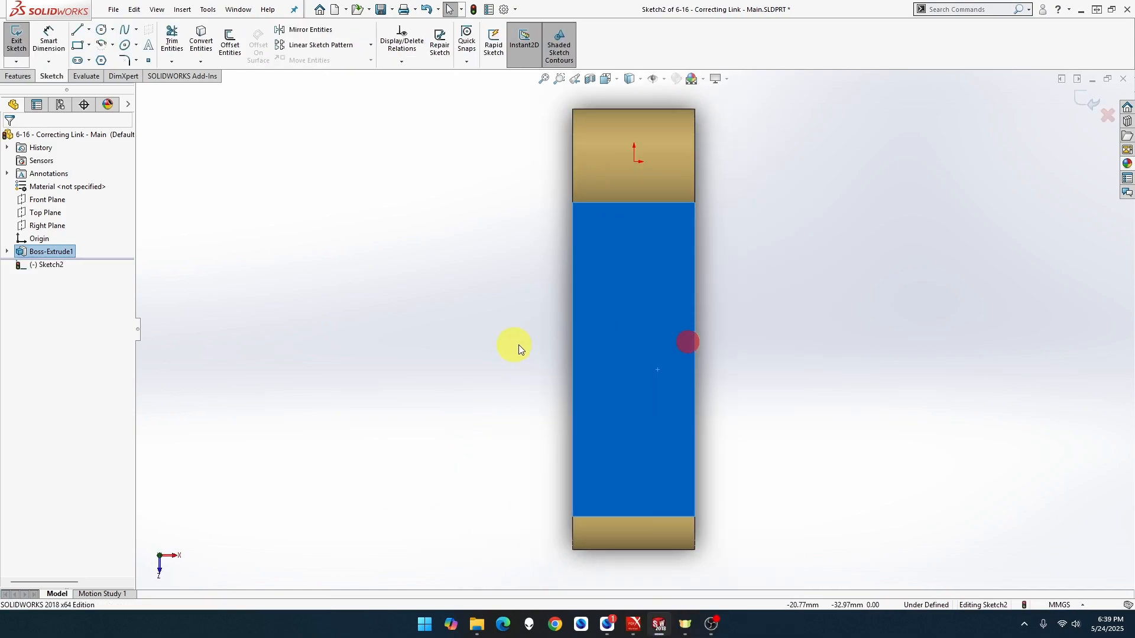
pyautogui.click(465, 334)
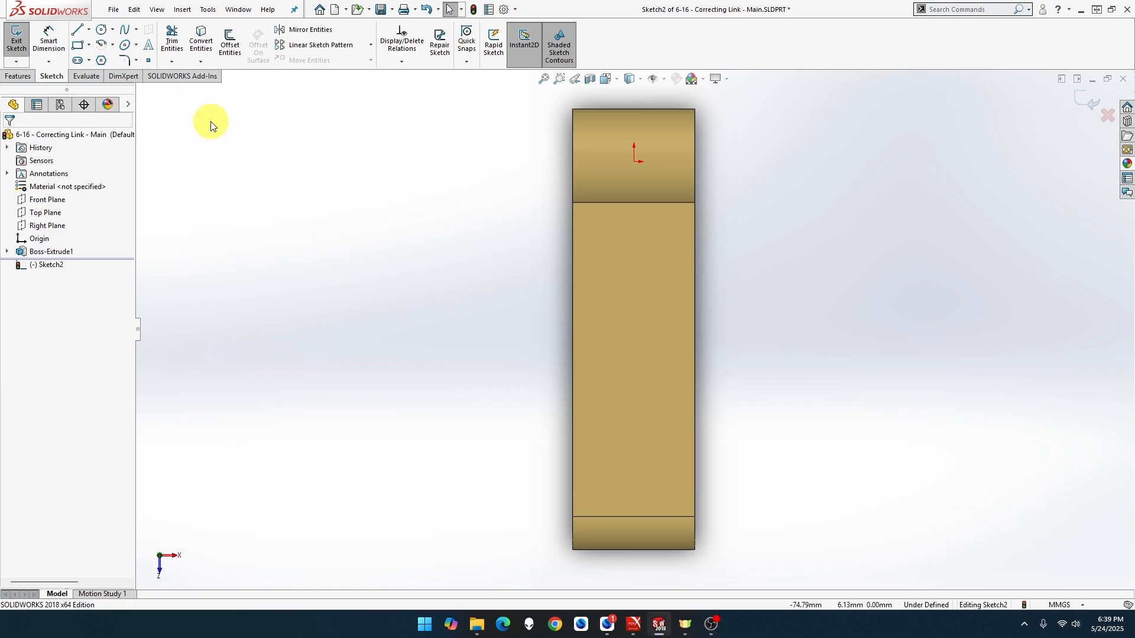
pyautogui.click(78, 45)
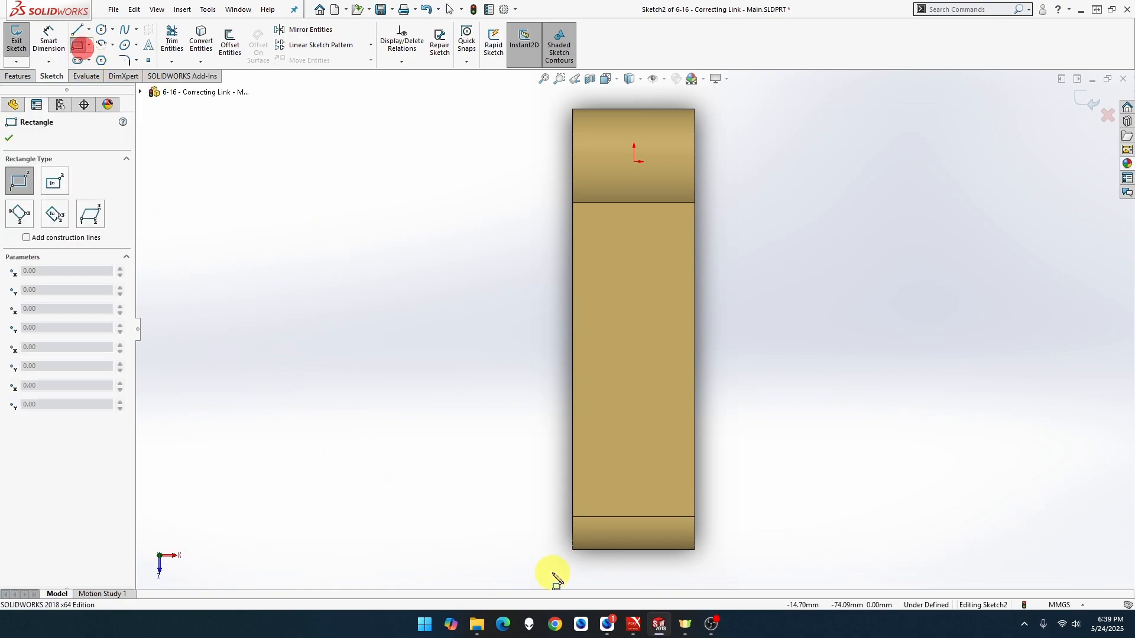
pyautogui.click(610, 563)
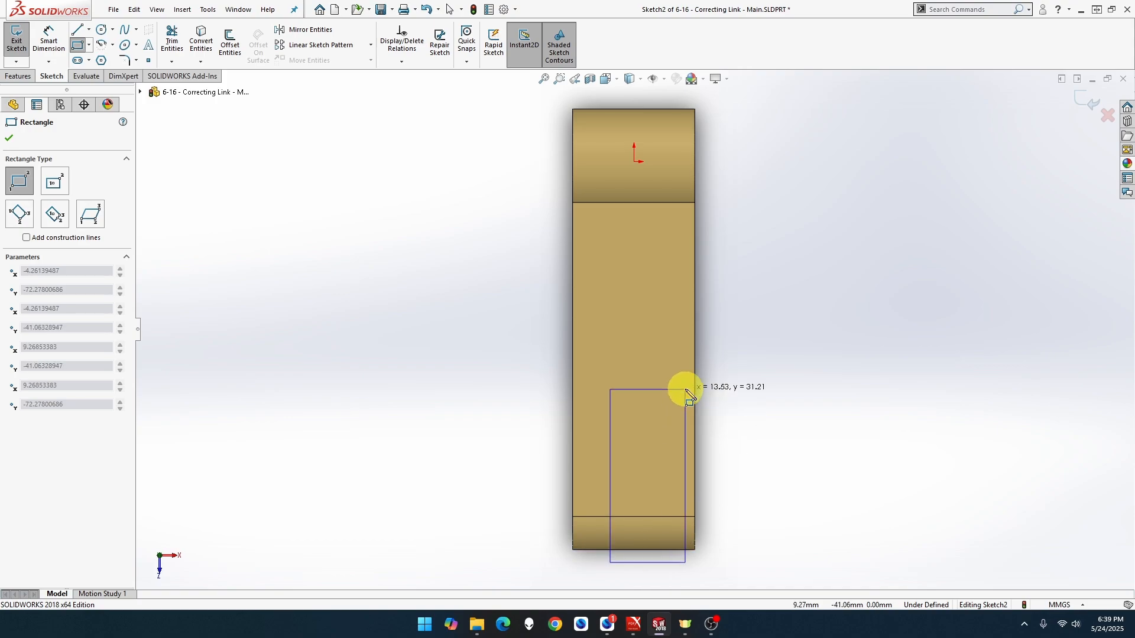
pyautogui.click(664, 367)
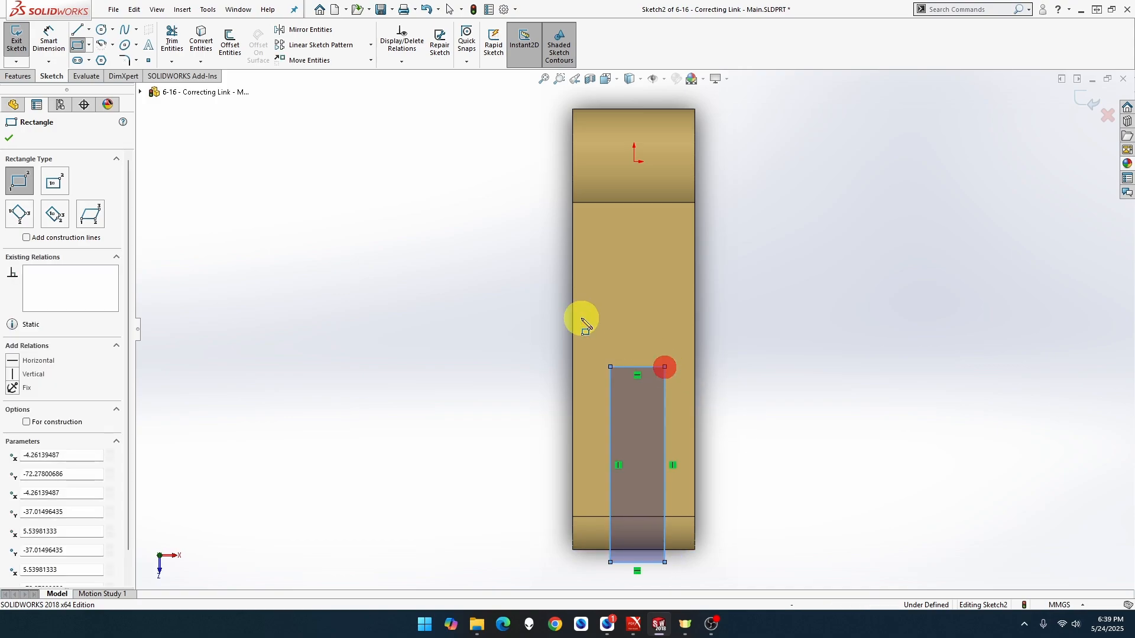
pyautogui.click(16, 44)
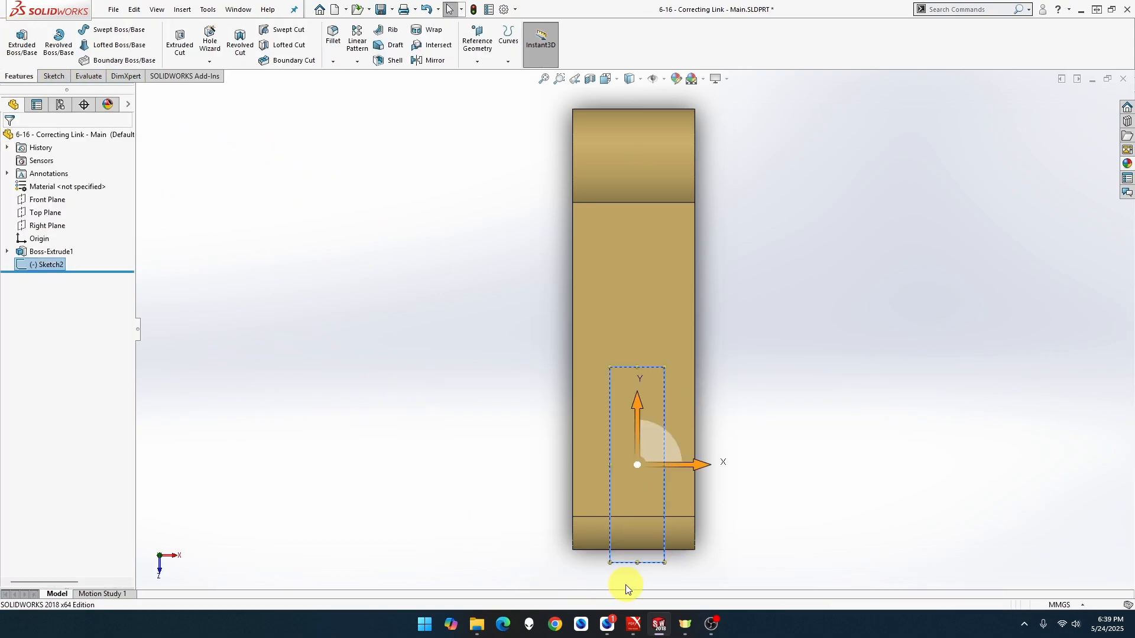
pyautogui.click(628, 564)
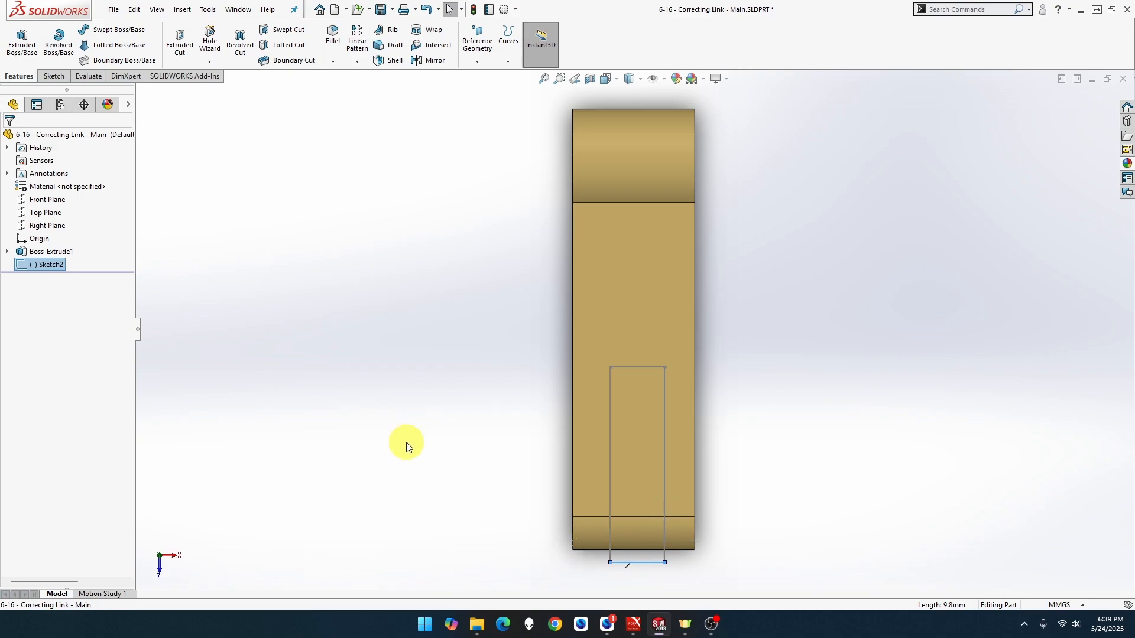
pyautogui.click(63, 81)
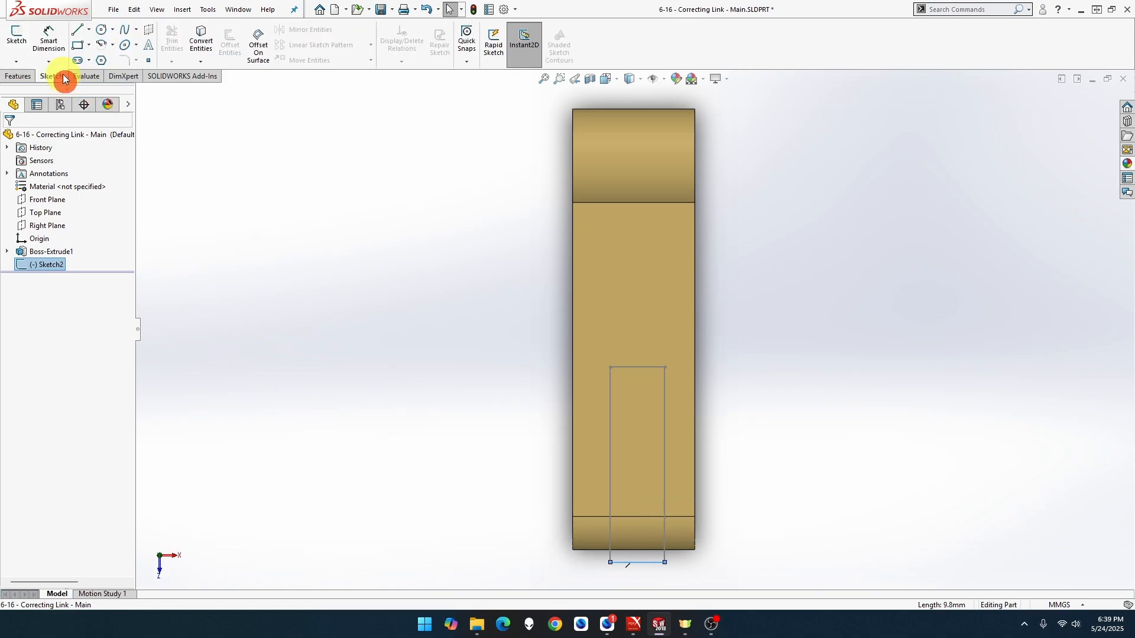
pyautogui.rightClick(35, 264)
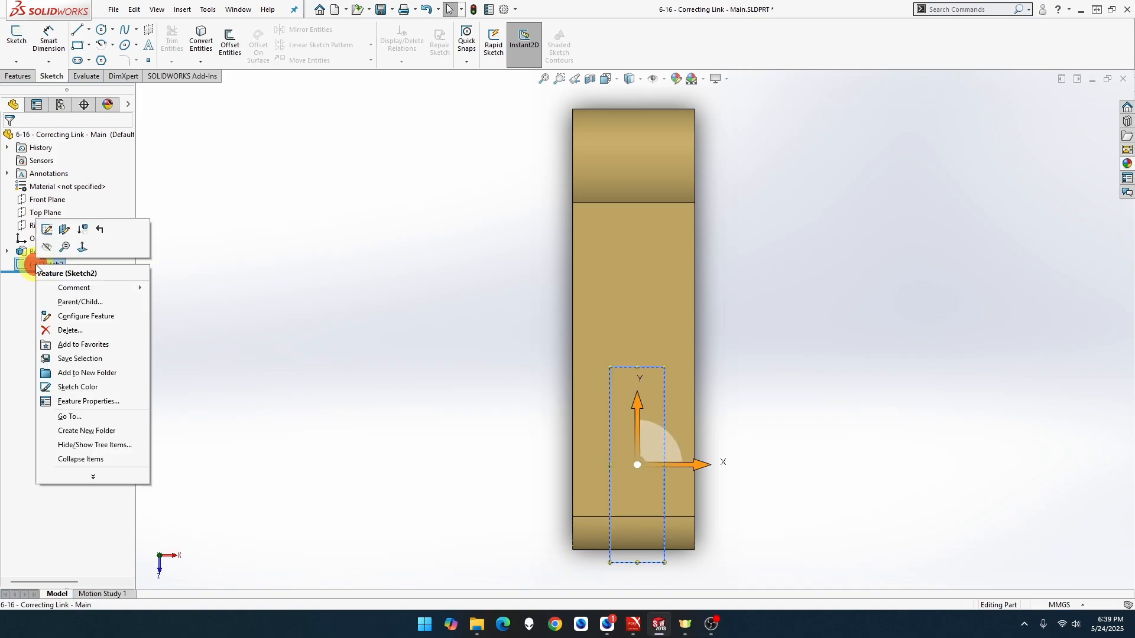
pyautogui.click(48, 232)
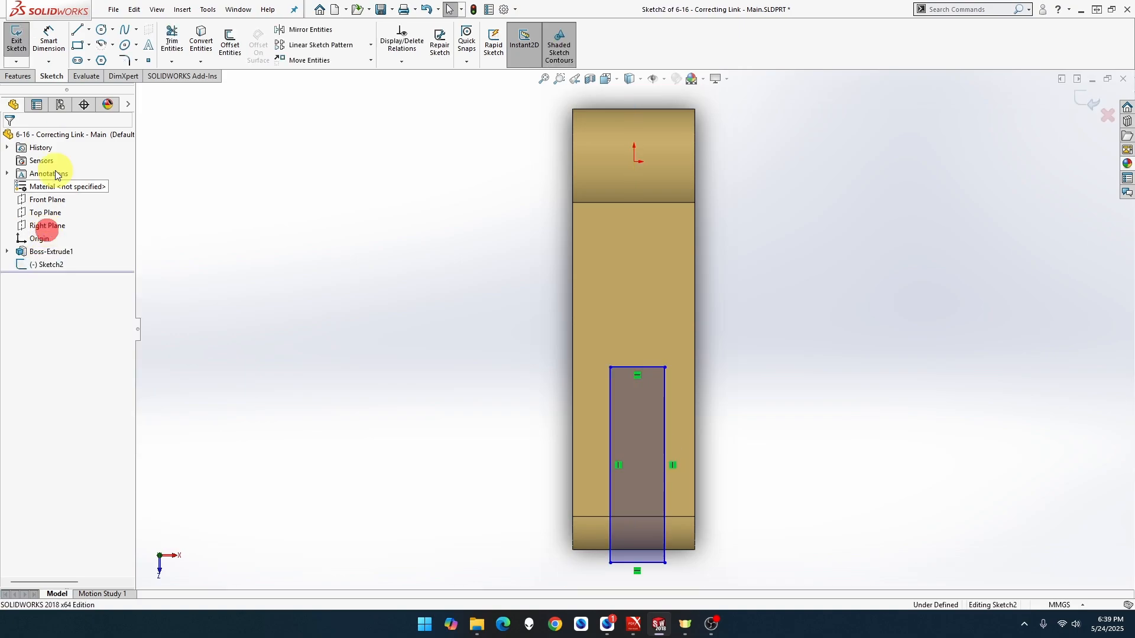
# Step: Dimension the rectangle's short side beyond the rounded end to 6 mm
pyautogui.click(49, 41)
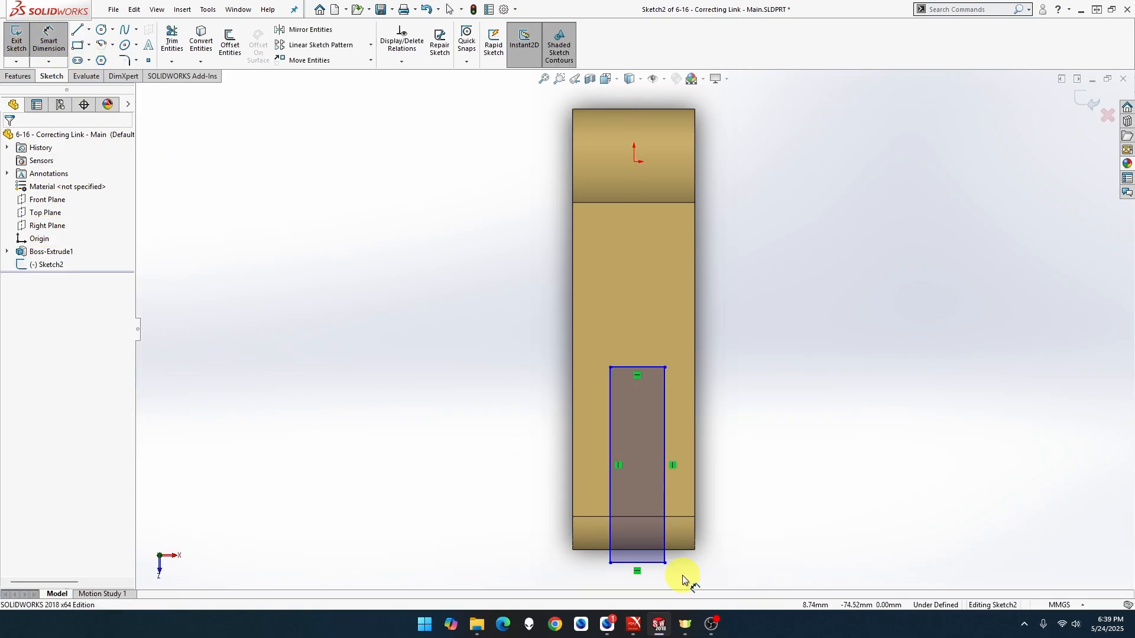
pyautogui.click(652, 563)
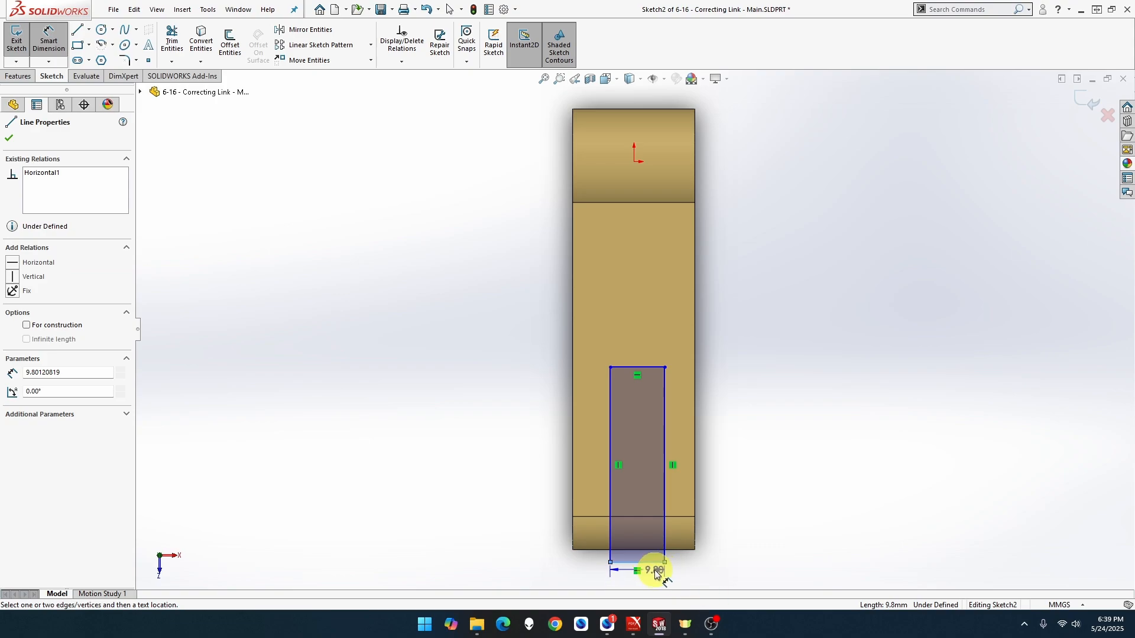
pyautogui.click(637, 587)
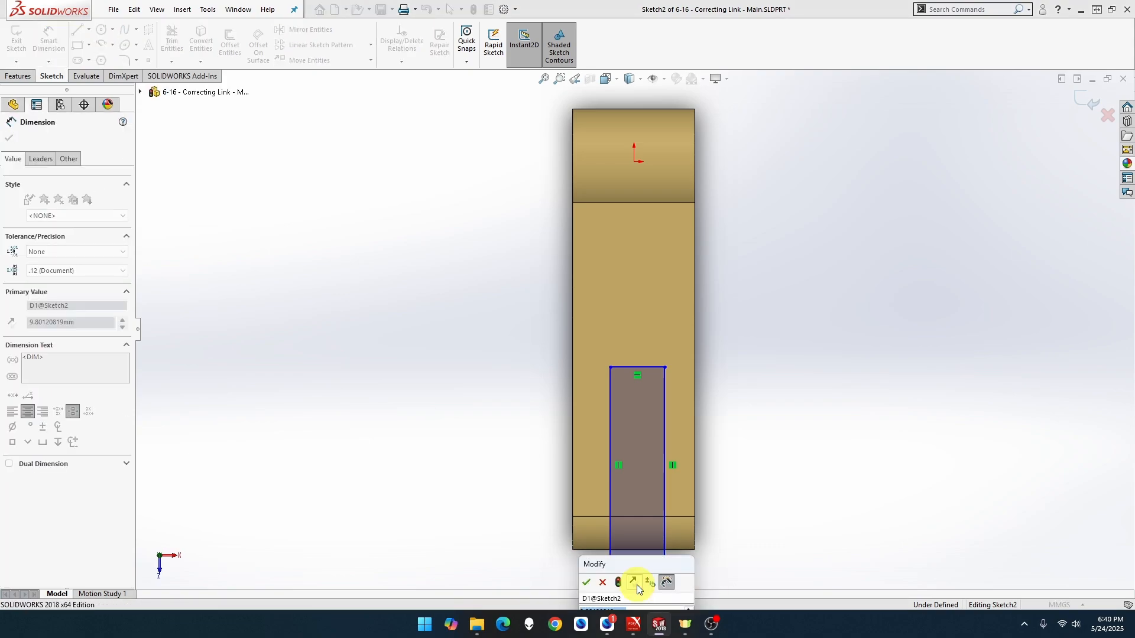
pyautogui.write('6.00mm')
pyautogui.press('Return')
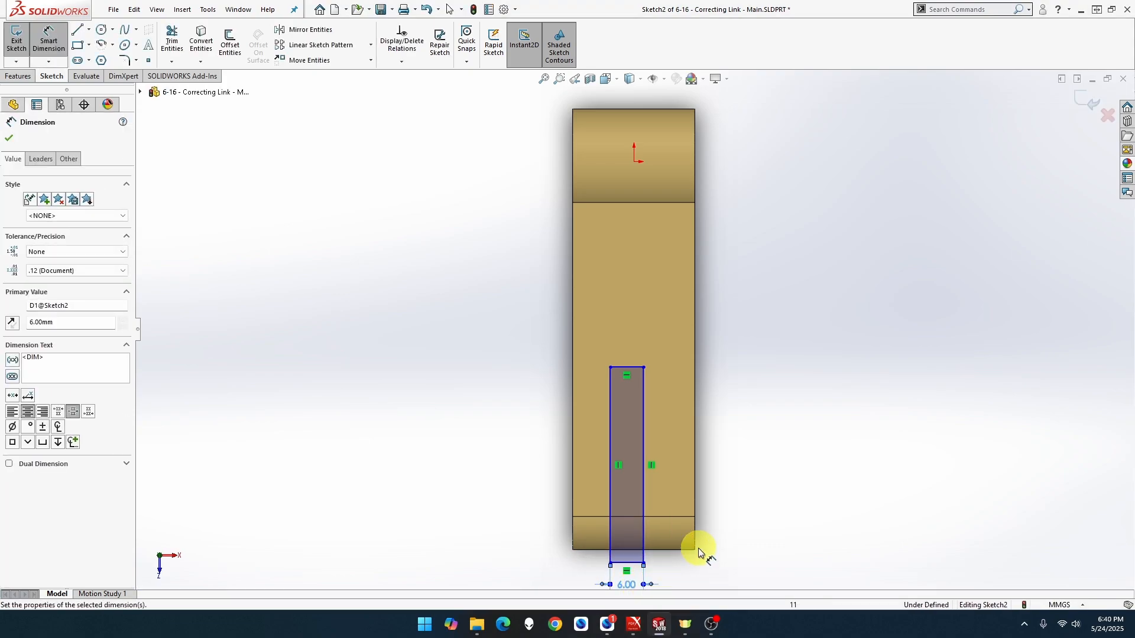
# Step: Dimension the distance from the rectangle's +X long side to the link's adjacent side edge as 8 mm
pyautogui.click(645, 541)
pyautogui.click(664, 579)
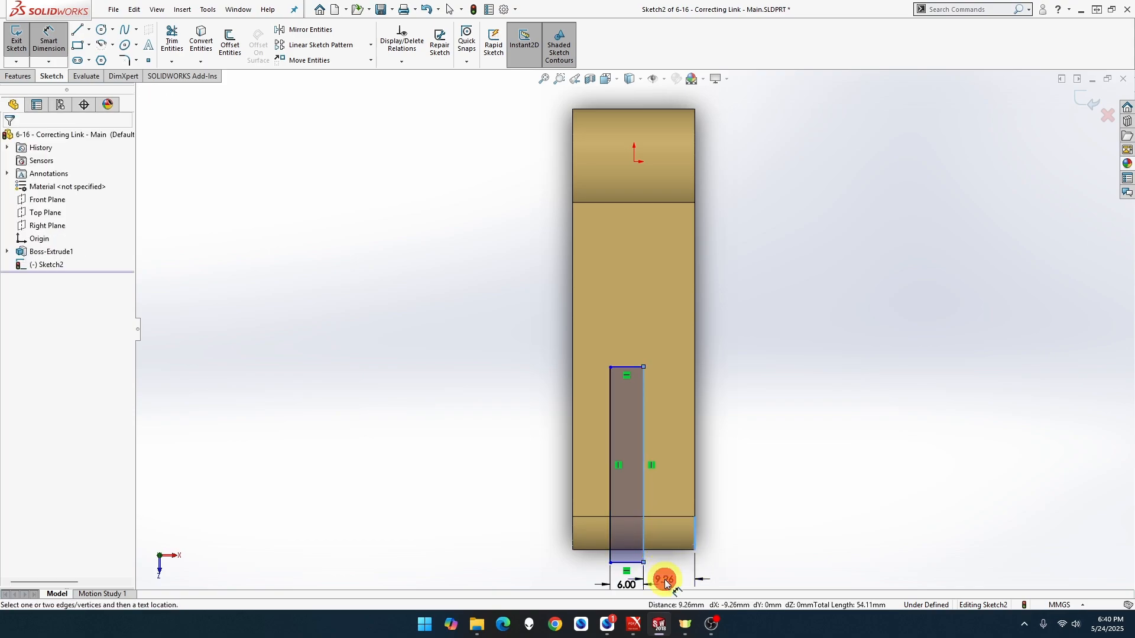
pyautogui.write('8.00mm')
pyautogui.press('Return')
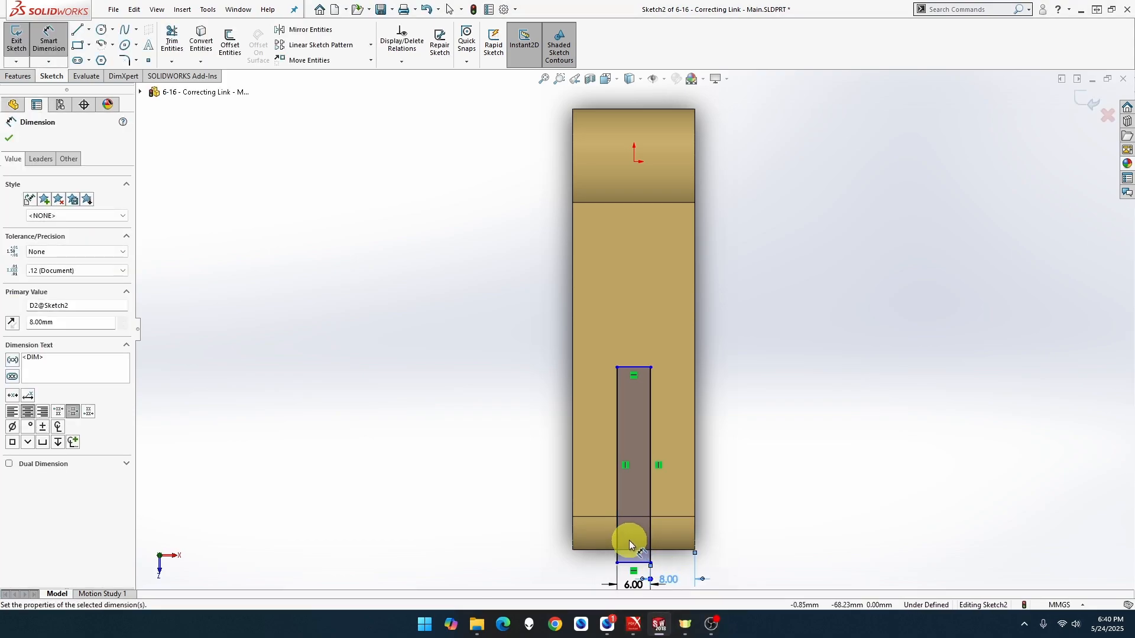
# Step: Add a driven dimension between the rectangle's other long side and the link's opposite side edge
pyautogui.click(618, 541)
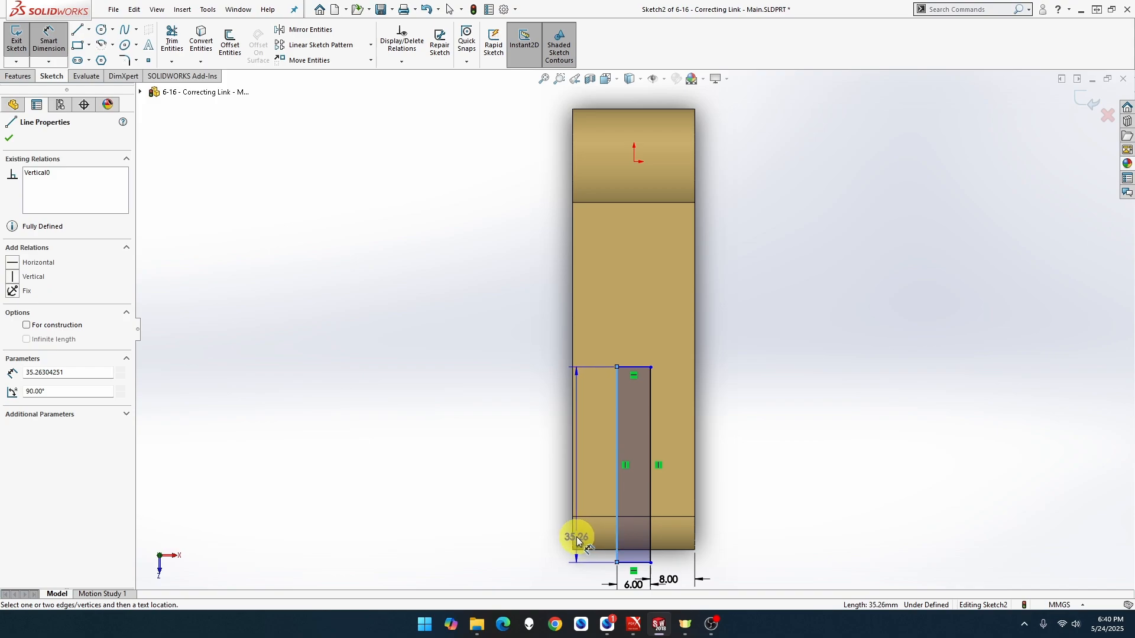
pyautogui.click(575, 538)
pyautogui.click(595, 575)
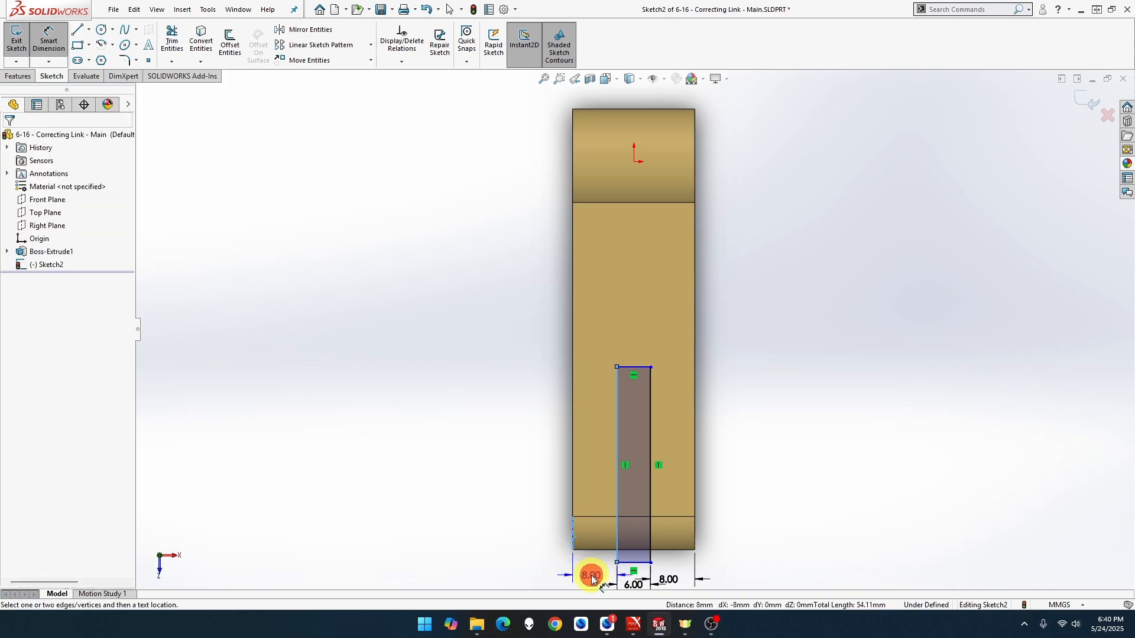
pyautogui.press('Return')
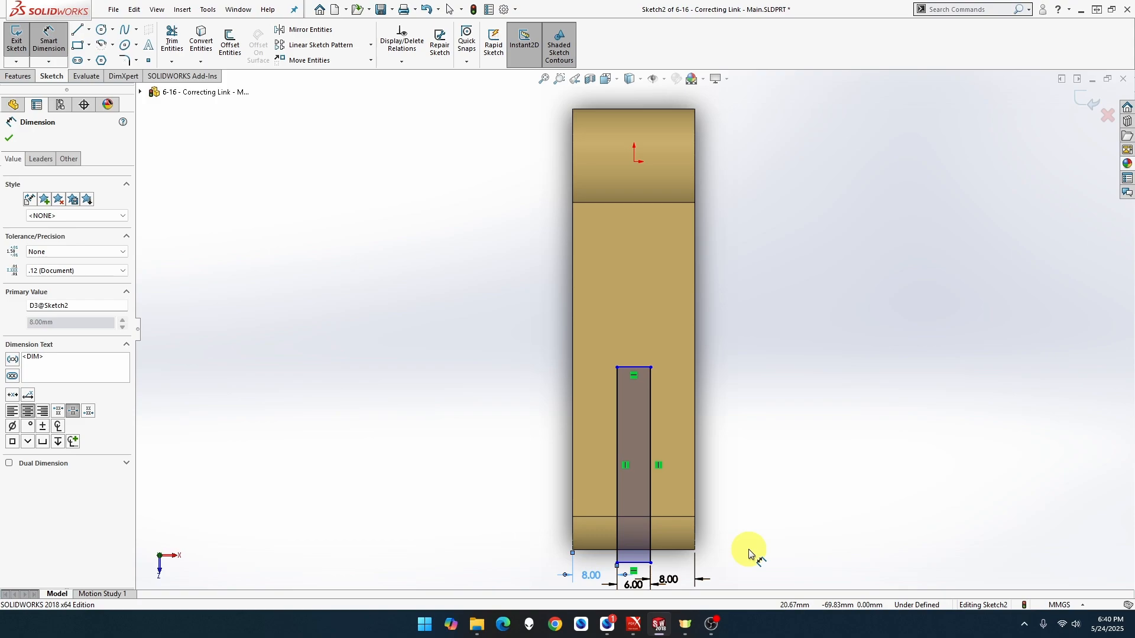
pyautogui.press('Escape')
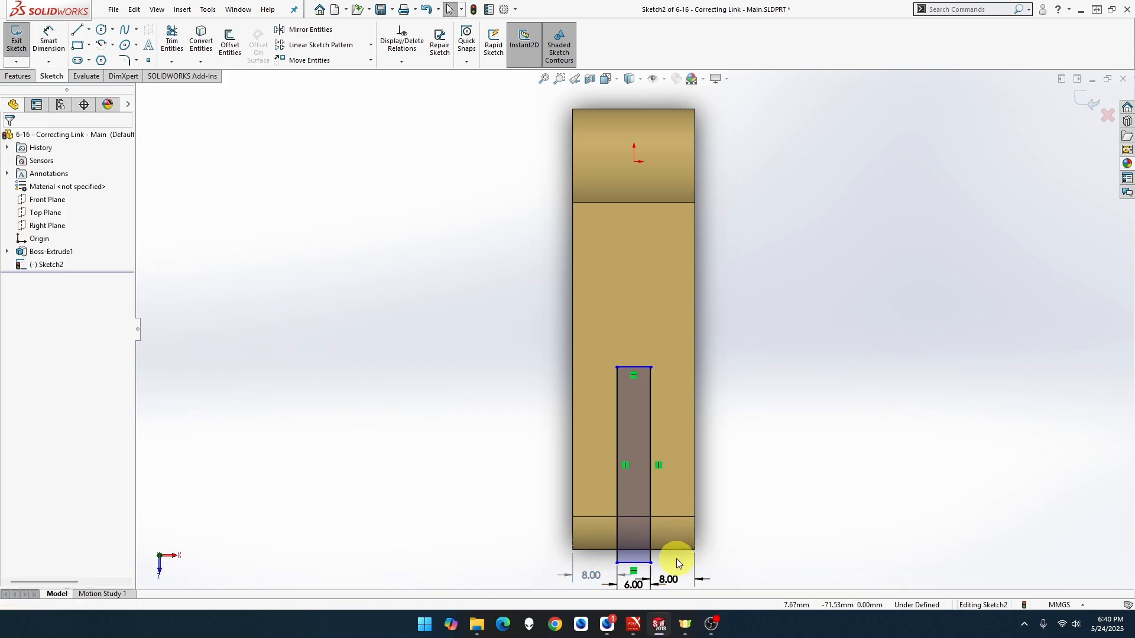
# Step: Make the rectangle's outer corner coincident with the silhouette edge of the smaller rounded end
pyautogui.click(652, 563)
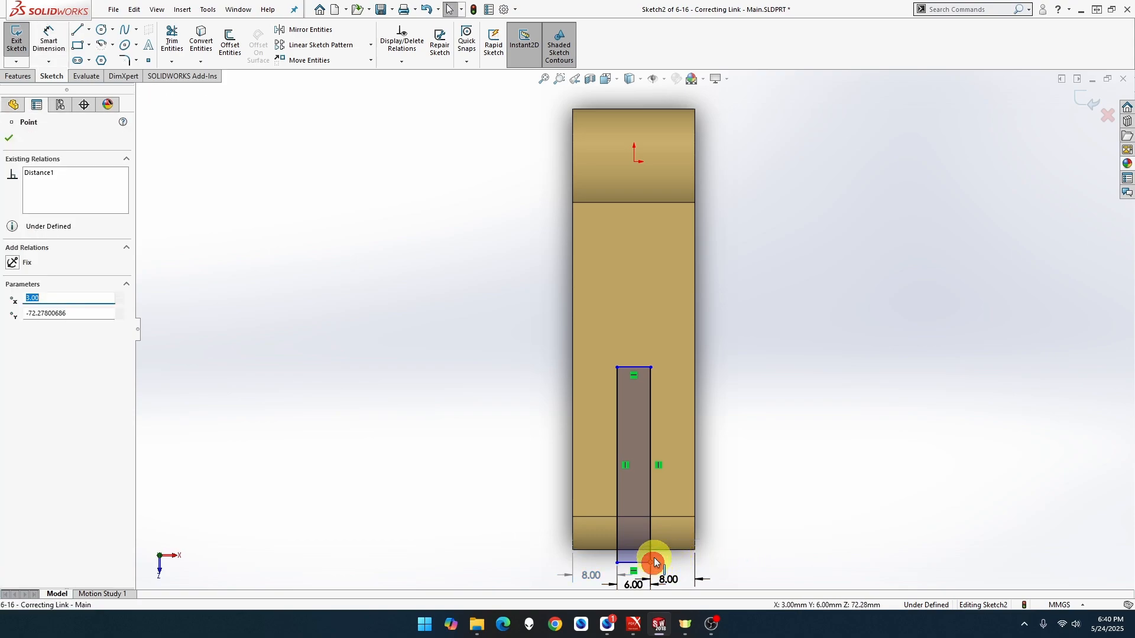
pyautogui.keyDown('ctrl'); pyautogui.click(657, 552); pyautogui.keyUp('ctrl')
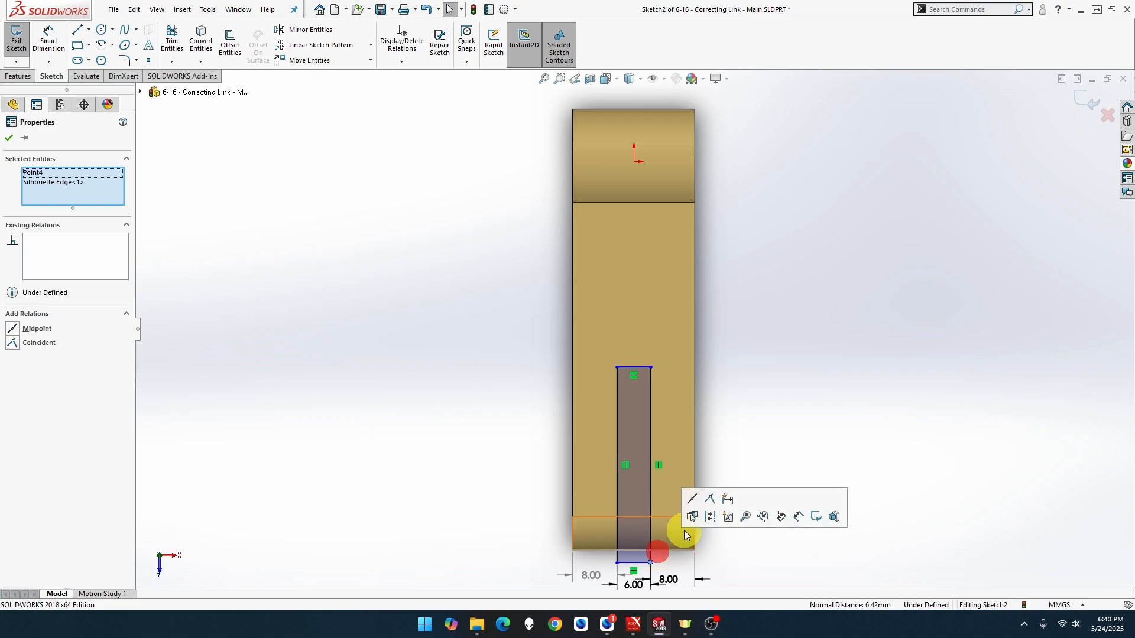
pyautogui.click(708, 502)
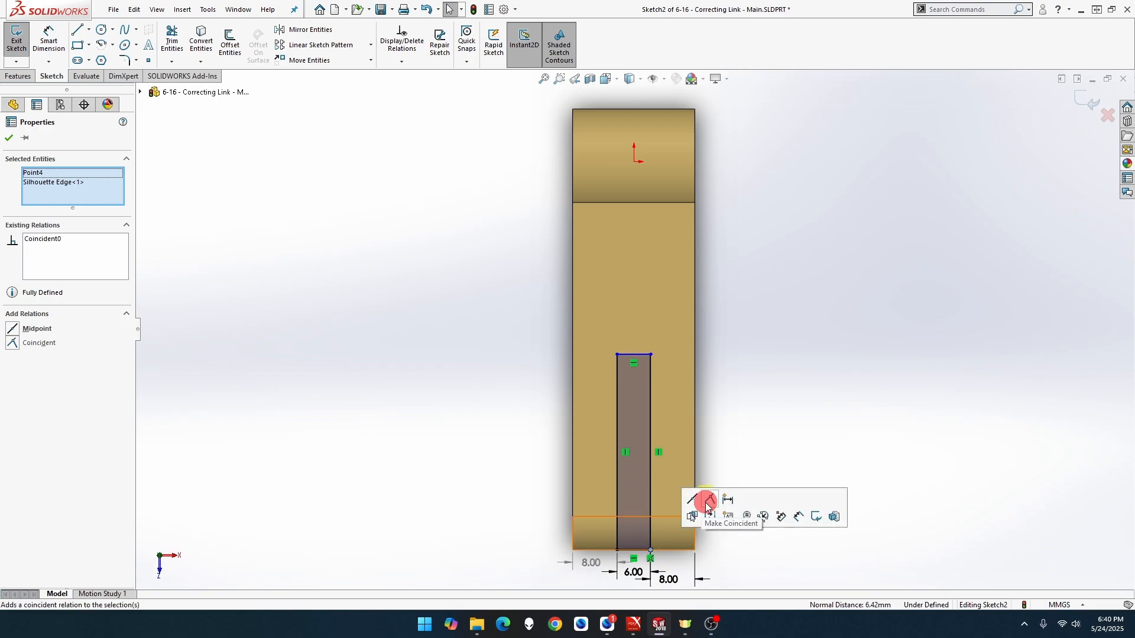
pyautogui.click(723, 558)
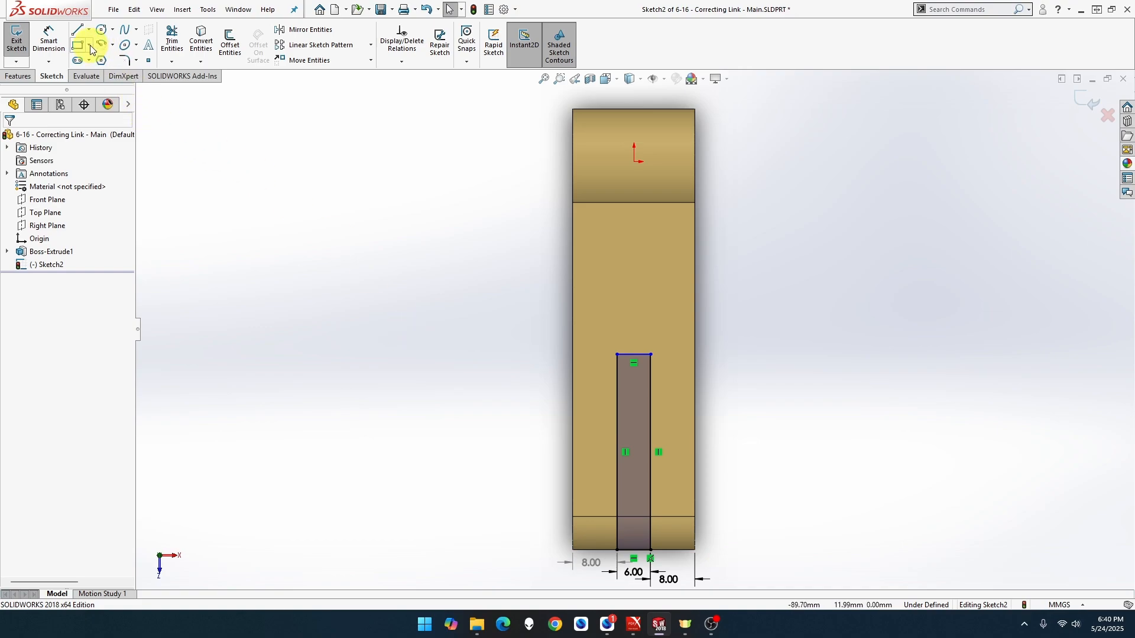
# Step: Dimension the rectangle's long side to 26 mm
pyautogui.click(49, 38)
pyautogui.click(619, 422)
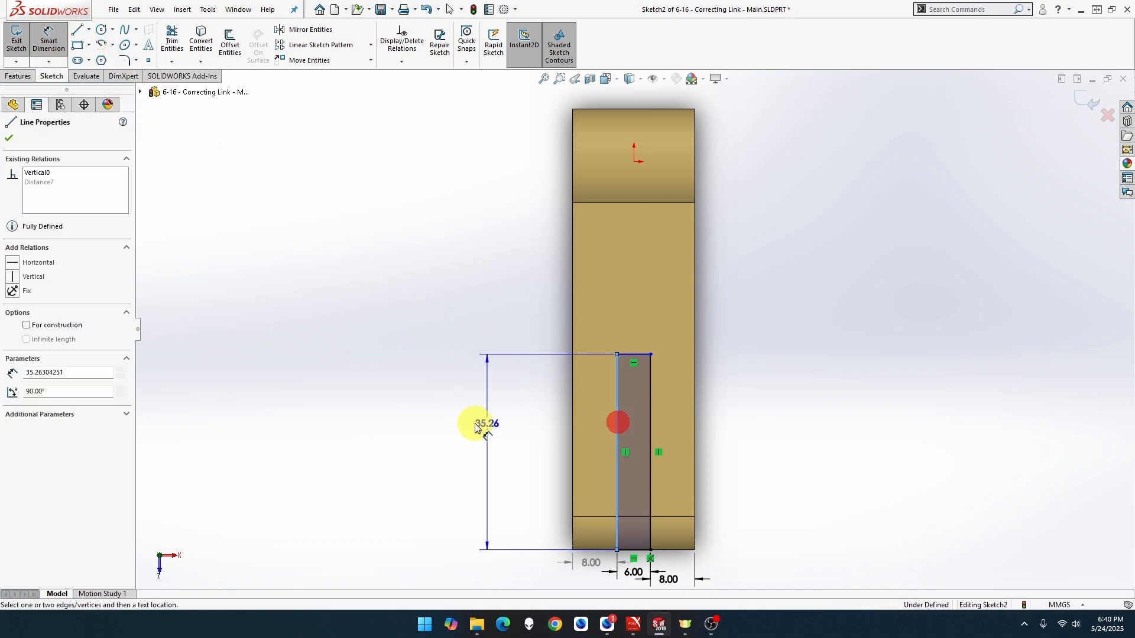
pyautogui.click(471, 432)
pyautogui.write('26')
pyautogui.press('Return')
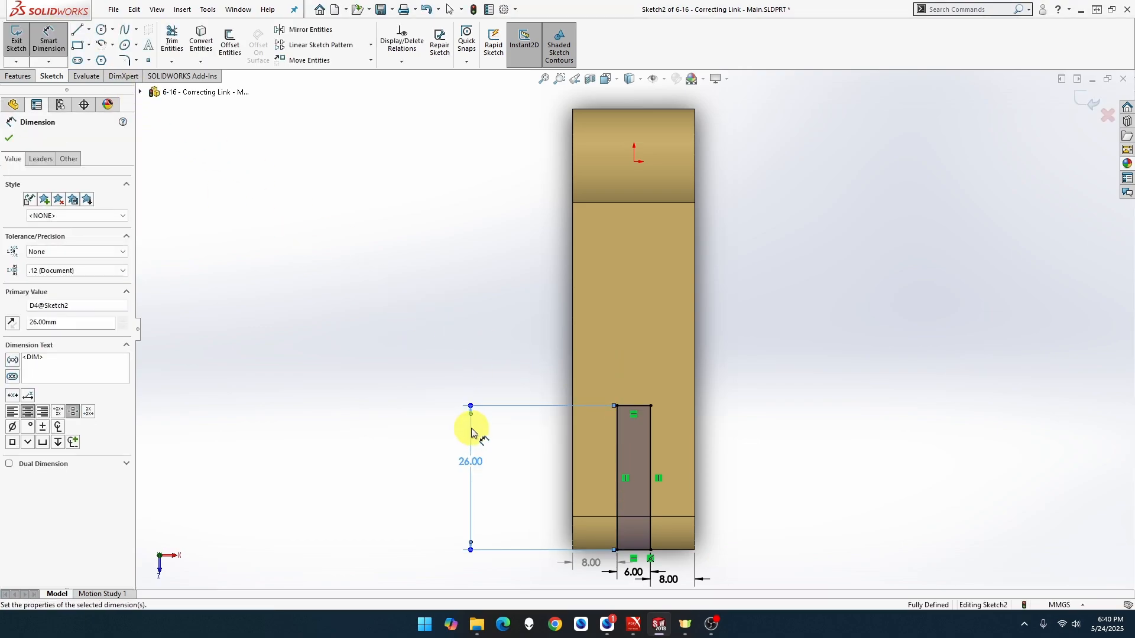
# Step: Cut the 6 by 26 mm rectangle at the smaller end with an Extruded Cut set to Through All
pyautogui.click(25, 80)
pyautogui.click(179, 48)
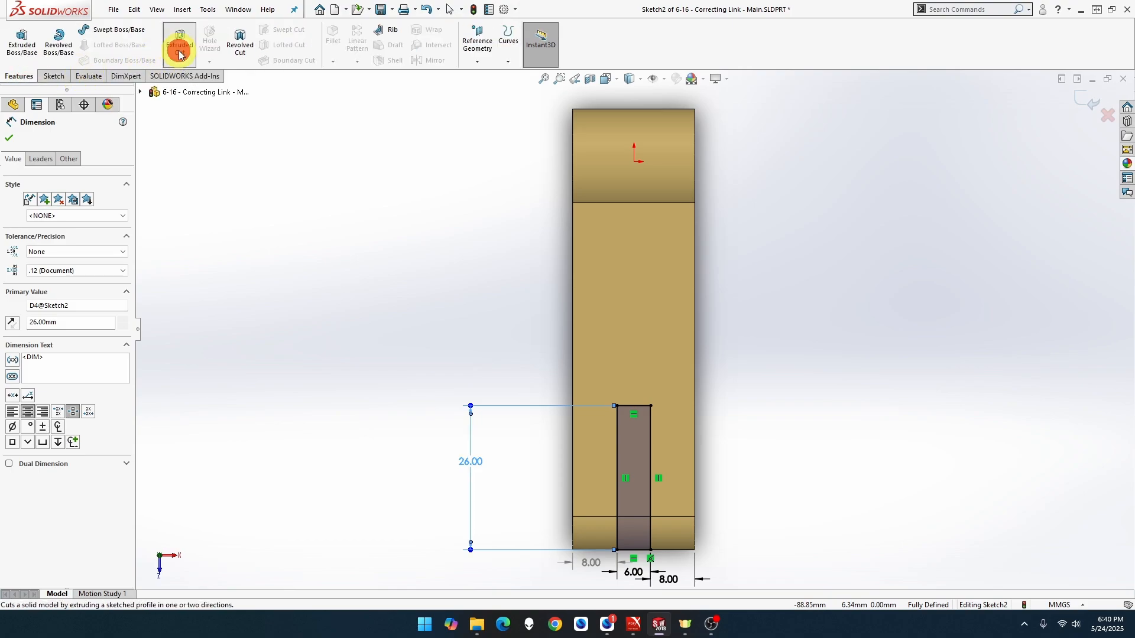
pyautogui.click(68, 209)
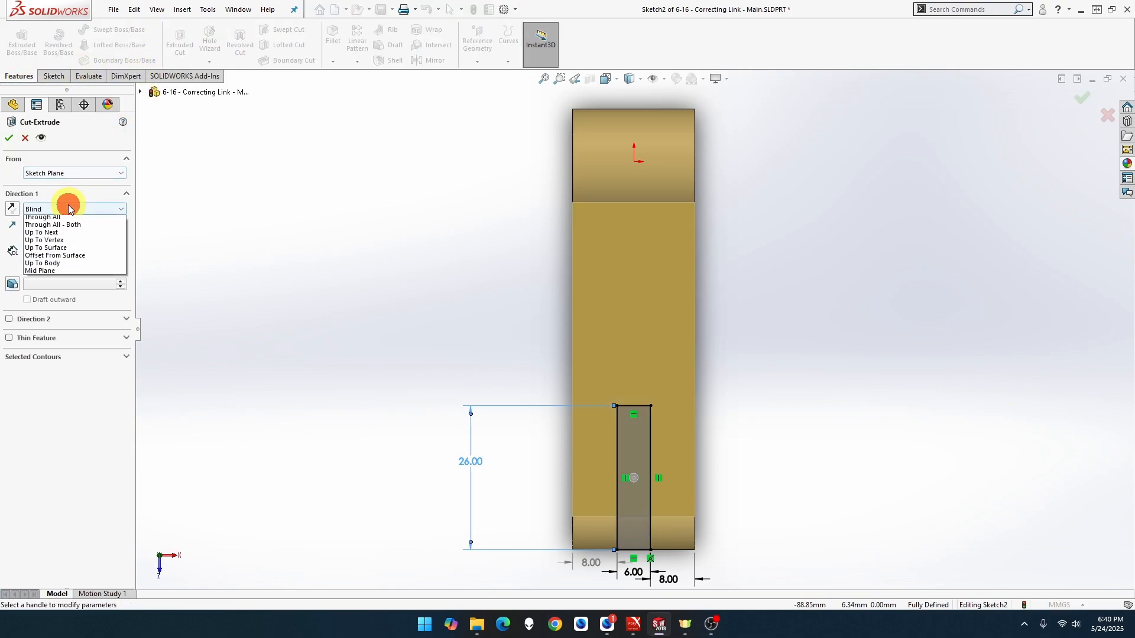
pyautogui.click(66, 227)
pyautogui.click(9, 138)
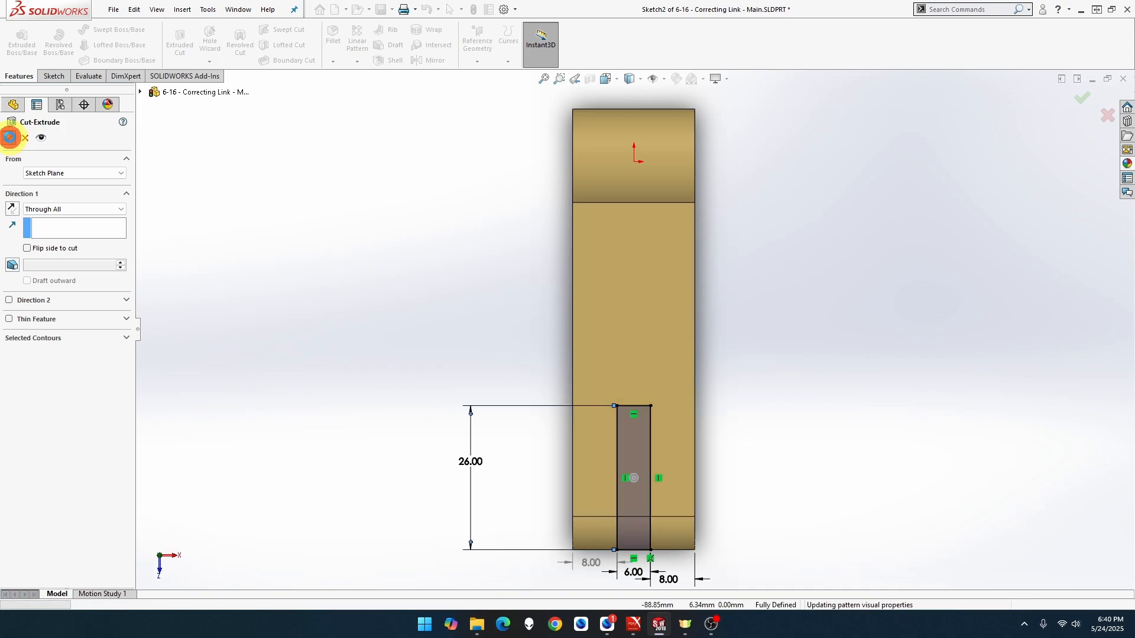
pyautogui.click(351, 323)
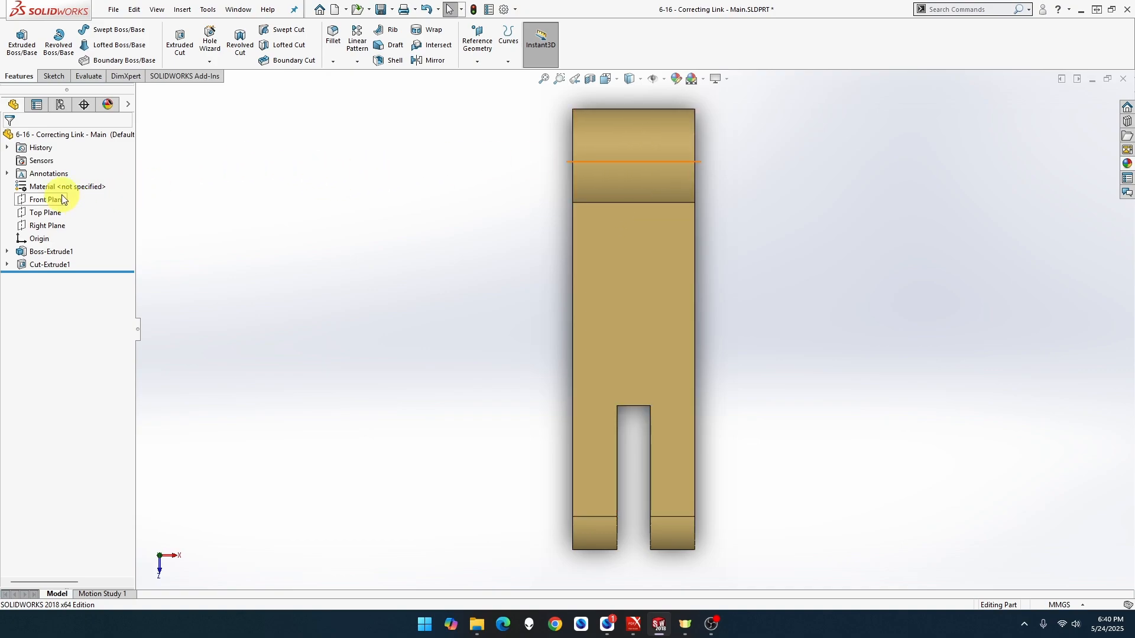
# Step: Start a sketch on the Top Plane and draw a corner rectangle about 8 by 14 mm beside the larger rounded end
pyautogui.rightClick(53, 218)
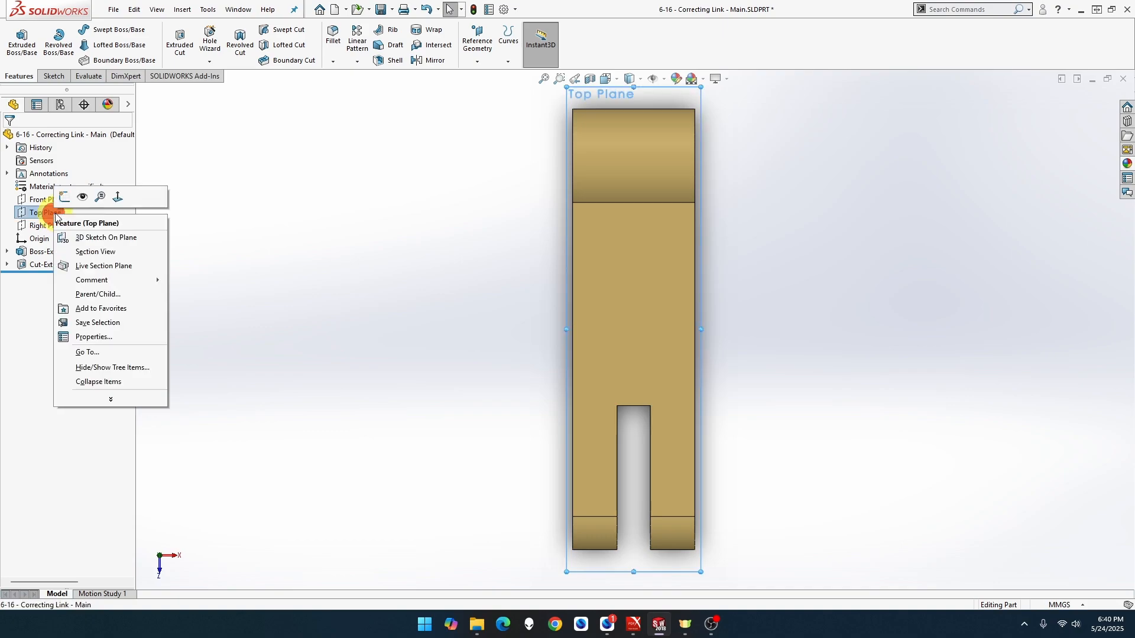
pyautogui.click(68, 196)
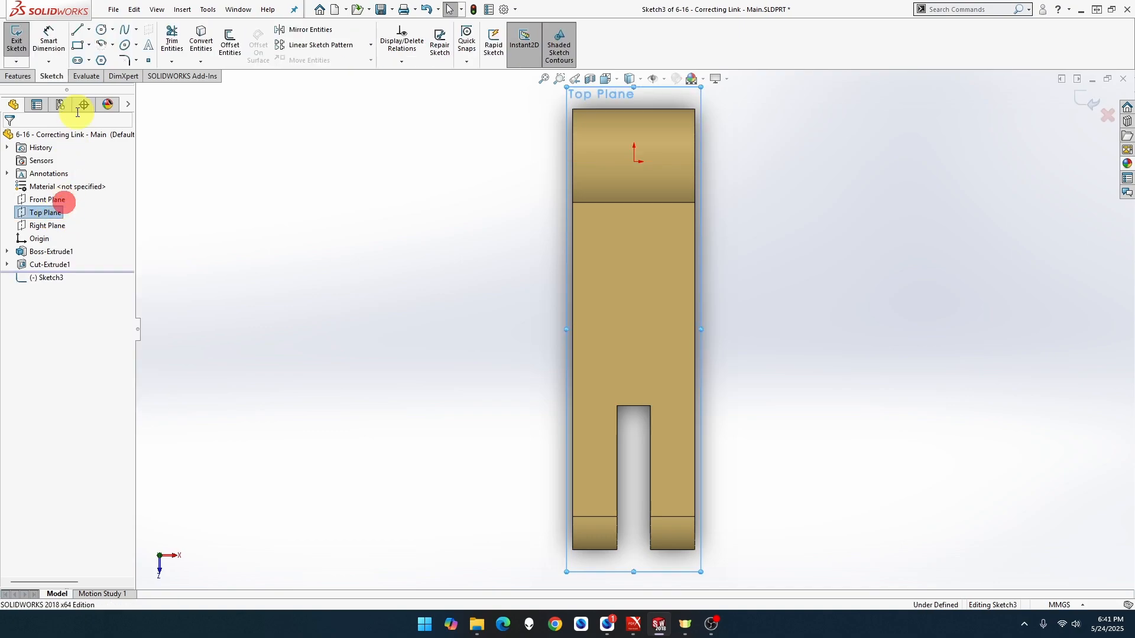
pyautogui.click(80, 45)
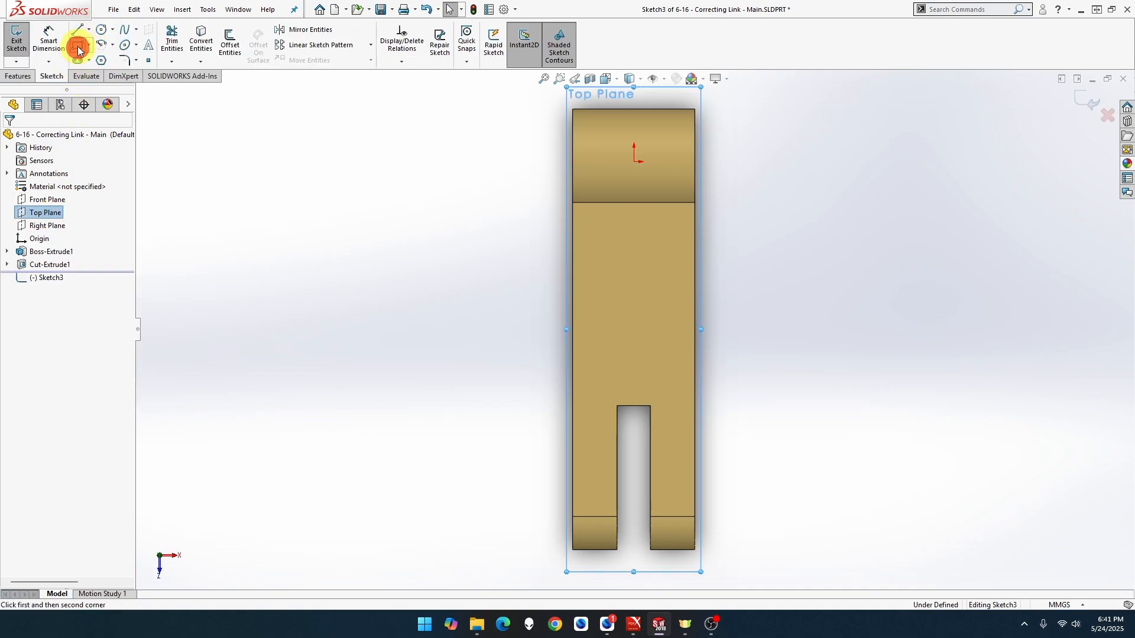
pyautogui.click(620, 287)
pyautogui.click(666, 209)
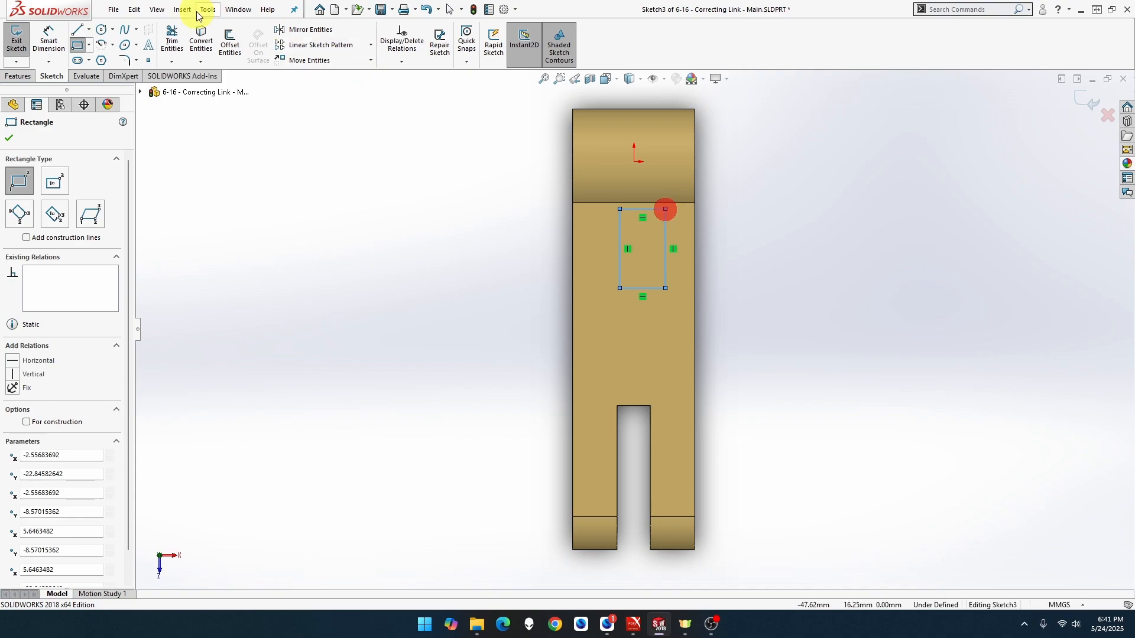
# Step: Dimension the new rectangle's long side to 26 mm
pyautogui.click(48, 36)
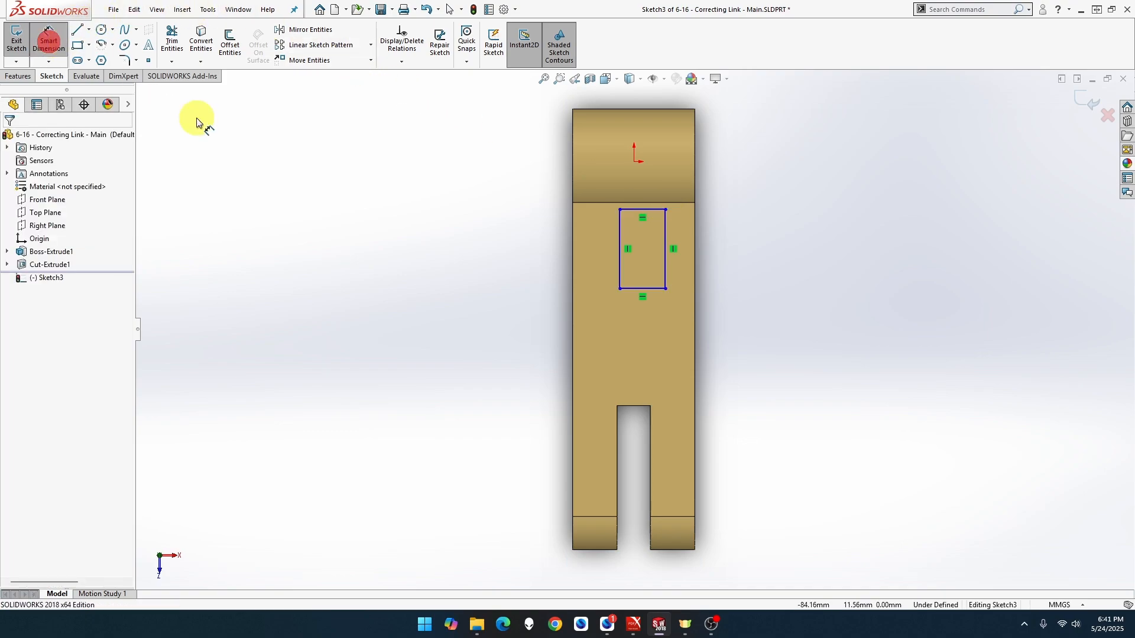
pyautogui.click(666, 271)
pyautogui.click(760, 258)
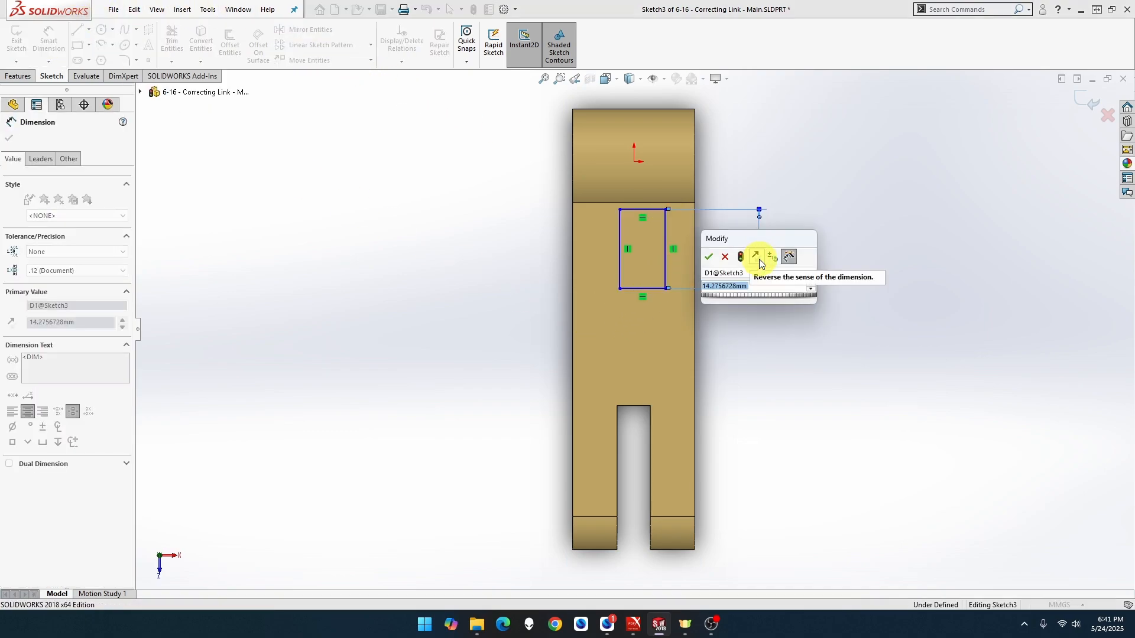
pyautogui.write('26')
pyautogui.press('Return')
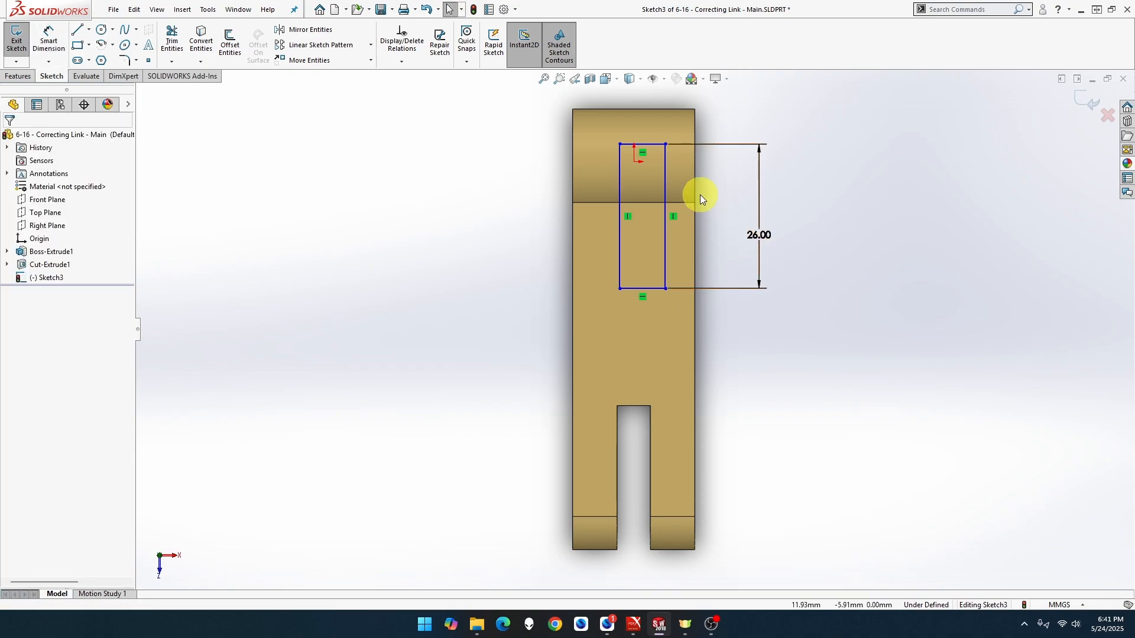
# Step: Make the new rectangle's outer +X corner coincident with the silhouette edge of the larger rounded end
pyautogui.click(665, 143)
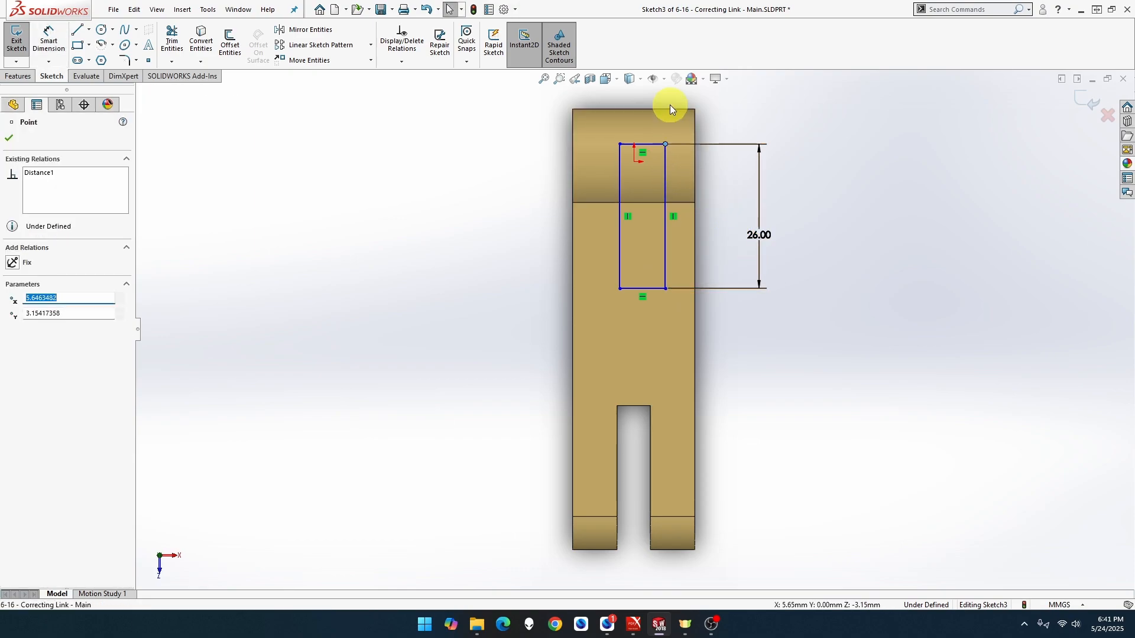
pyautogui.keyDown('ctrl'); pyautogui.click(668, 109); pyautogui.keyUp('ctrl')
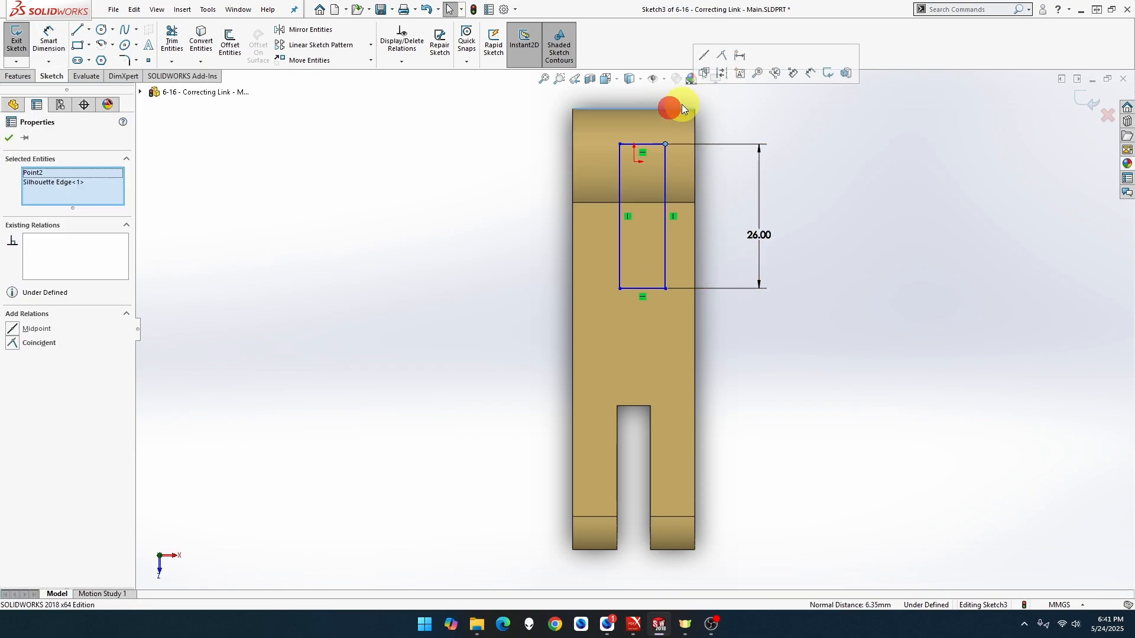
pyautogui.click(724, 57)
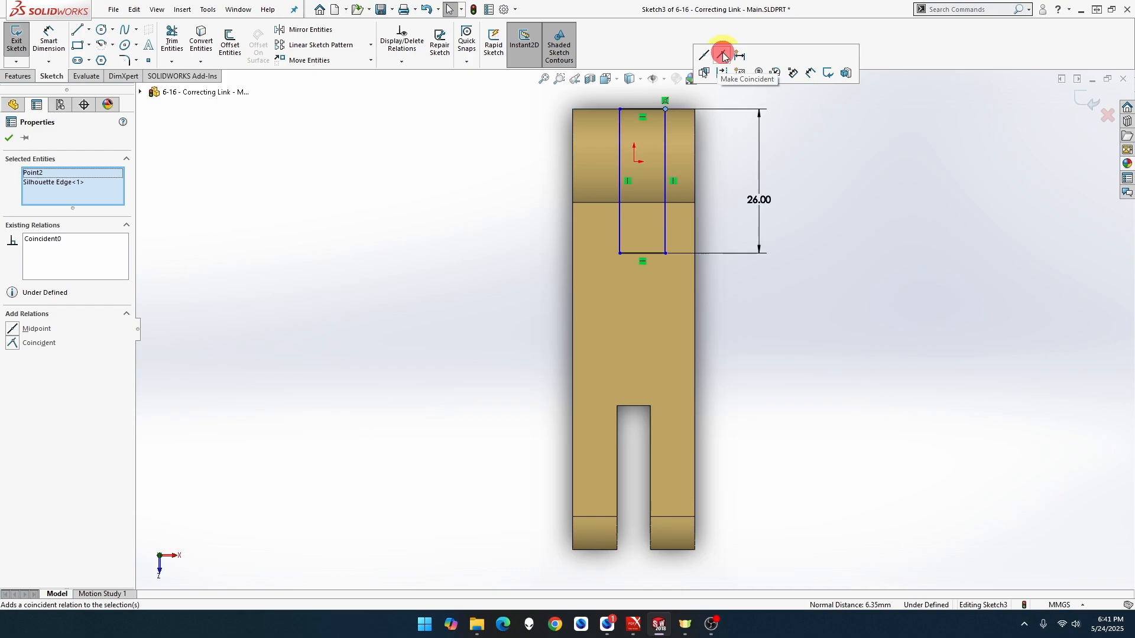
# Step: Dimension the new rectangle's short side to 9 mm
pyautogui.click(48, 40)
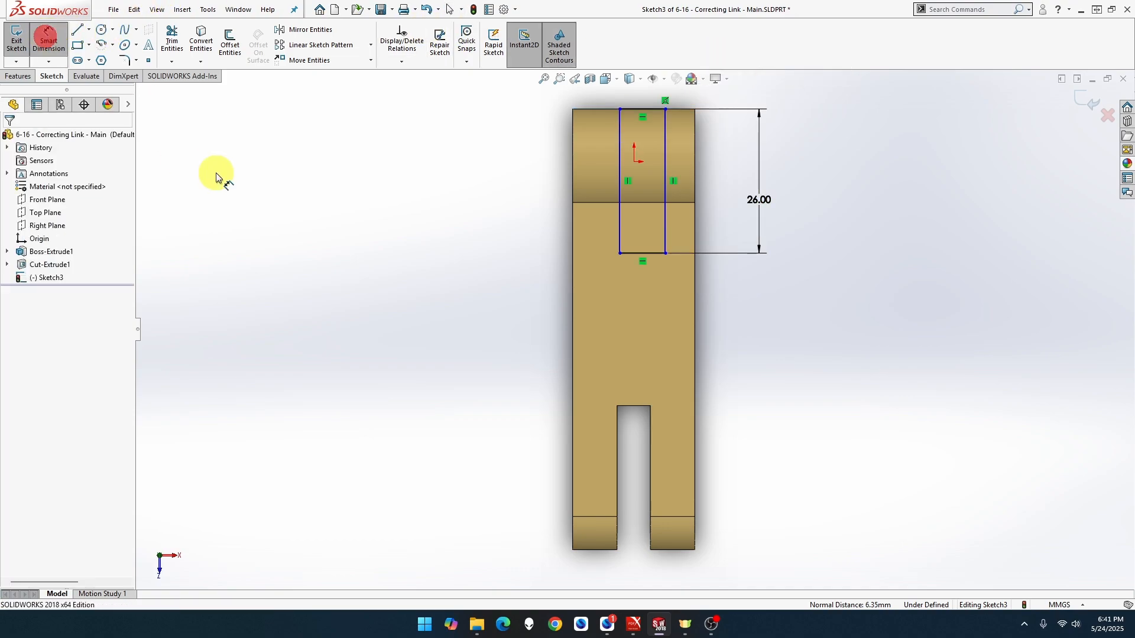
pyautogui.click(646, 261)
pyautogui.click(642, 295)
pyautogui.write('9')
pyautogui.press('Return')
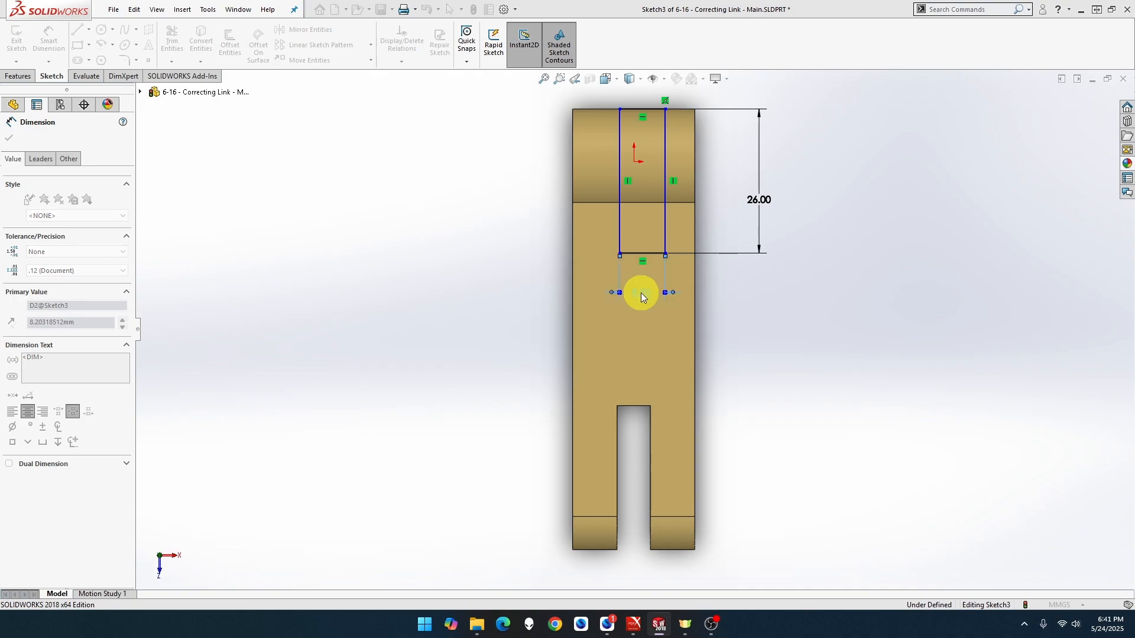
# Step: Dimension the distance from the 9 mm wide rectangle's +X long side to the link's adjacent side edge as 6.5 mm
pyautogui.click(665, 237)
pyautogui.click(695, 240)
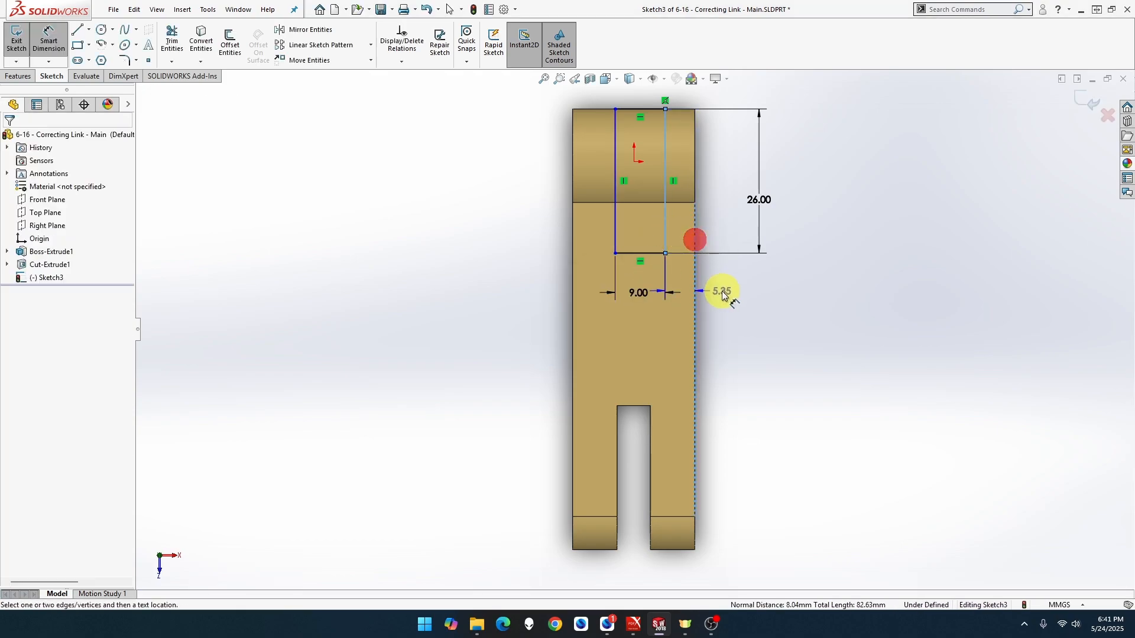
pyautogui.click(732, 296)
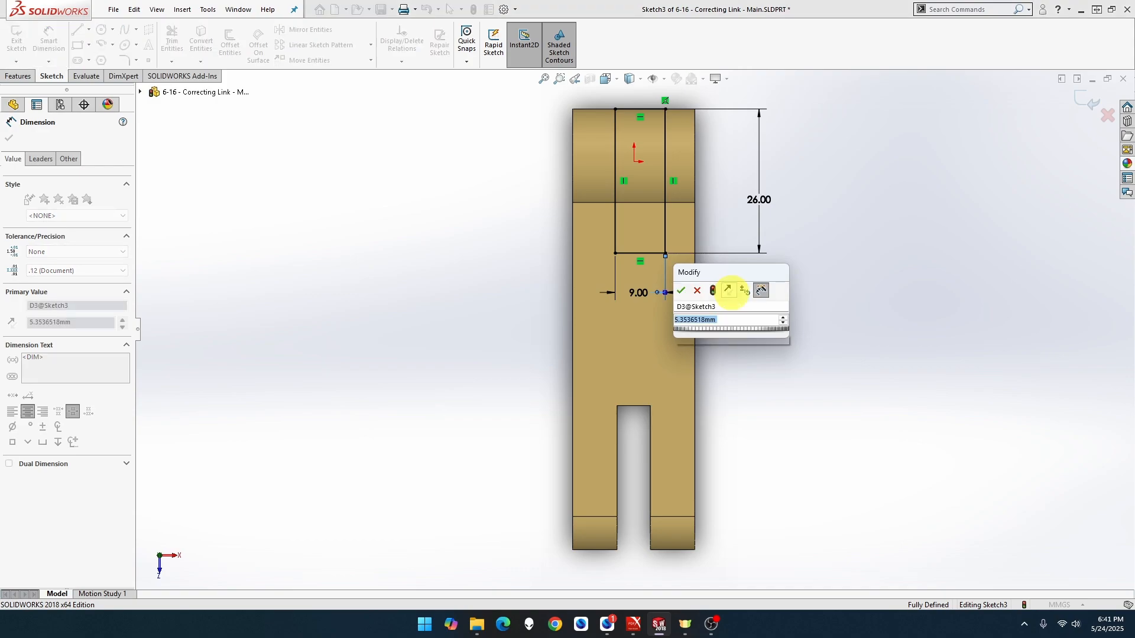
pyautogui.write('6.5')
pyautogui.press('Return')
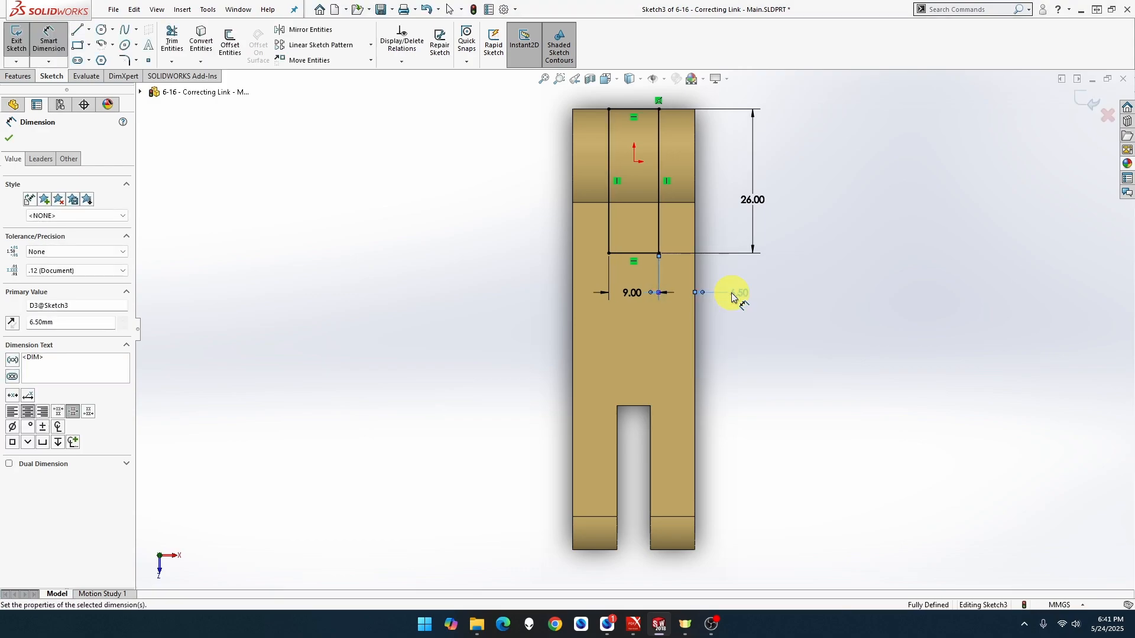
# Step: Add a driven dimension from the 9 mm wide rectangle's other long side to the link's opposite side edge
pyautogui.click(609, 248)
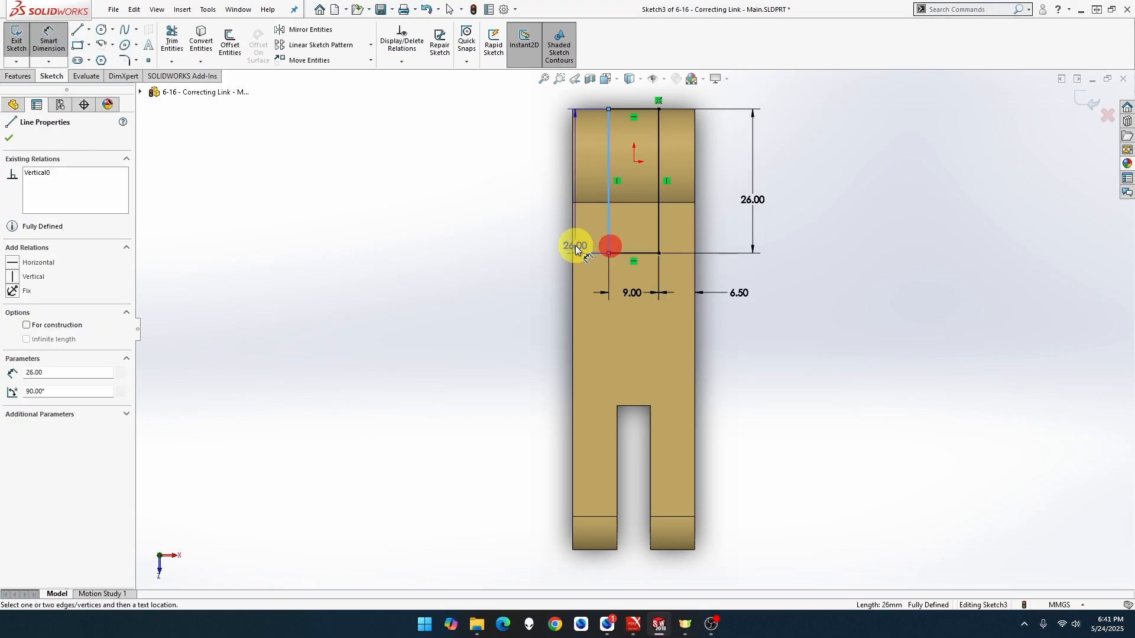
pyautogui.click(574, 246)
pyautogui.click(521, 262)
pyautogui.press('Return')
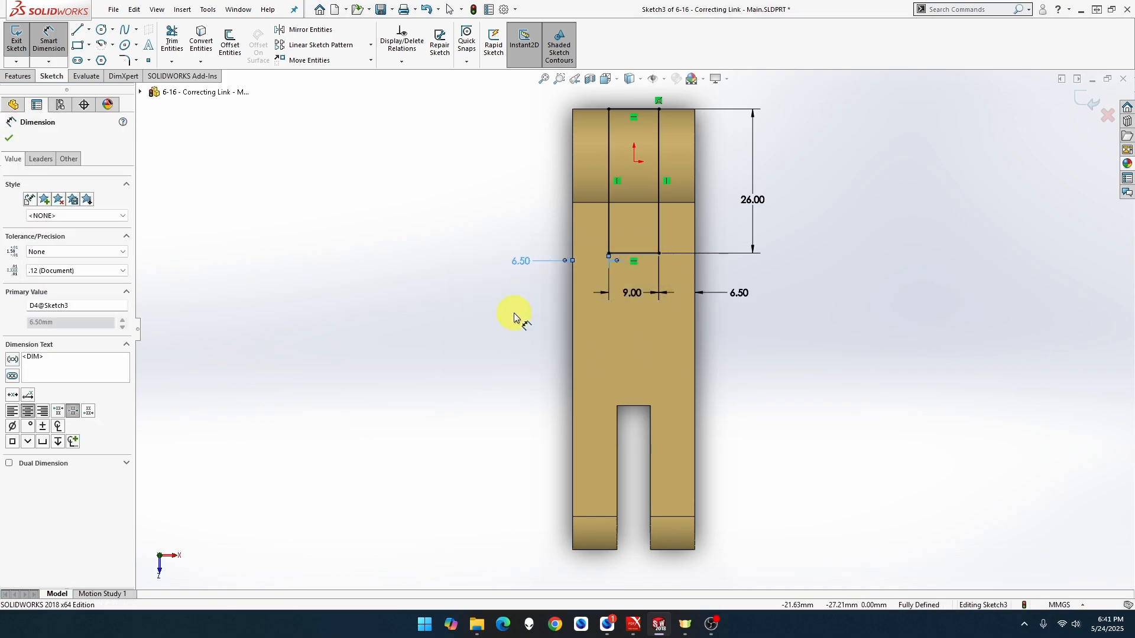
pyautogui.click(303, 238)
pyautogui.click(293, 236)
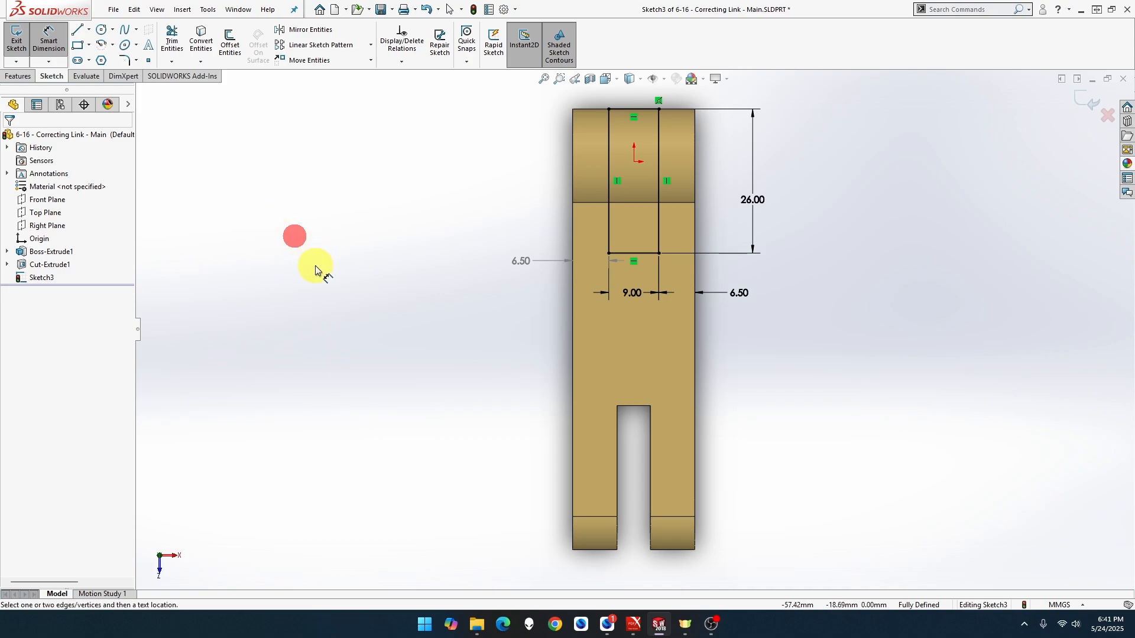
# Step: Cut the 9 by 26 mm rectangle at the larger end with an Extruded Cut set to Through All in both directions
pyautogui.moveTo(328, 275); pyautogui.dragTo(263, 283, button='middle')
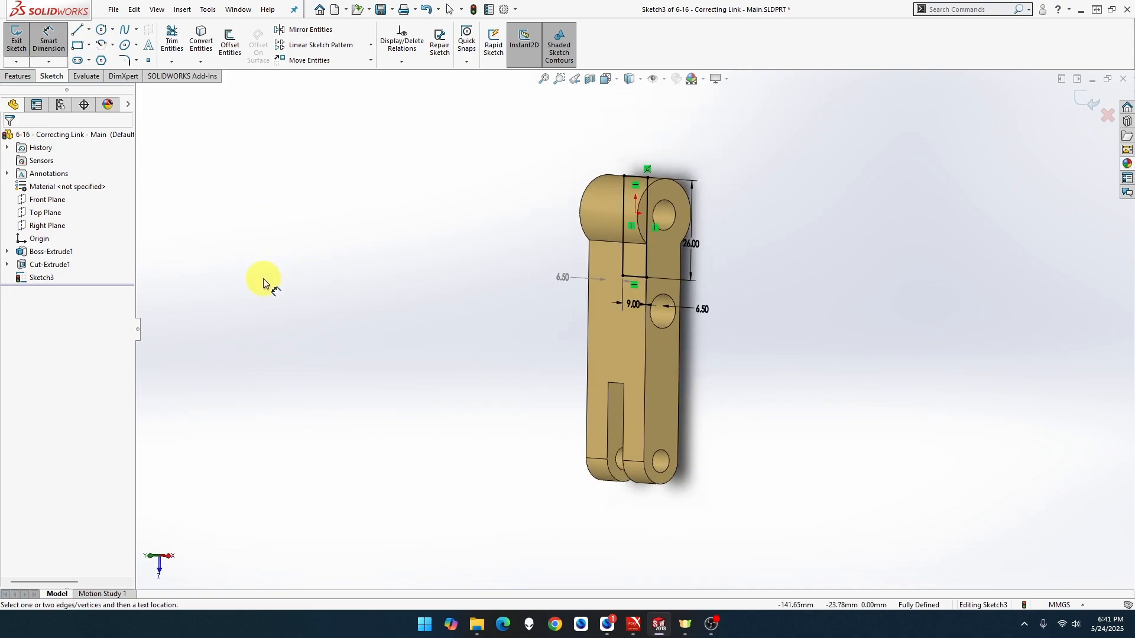
pyautogui.scroll(-3, 701, 231)
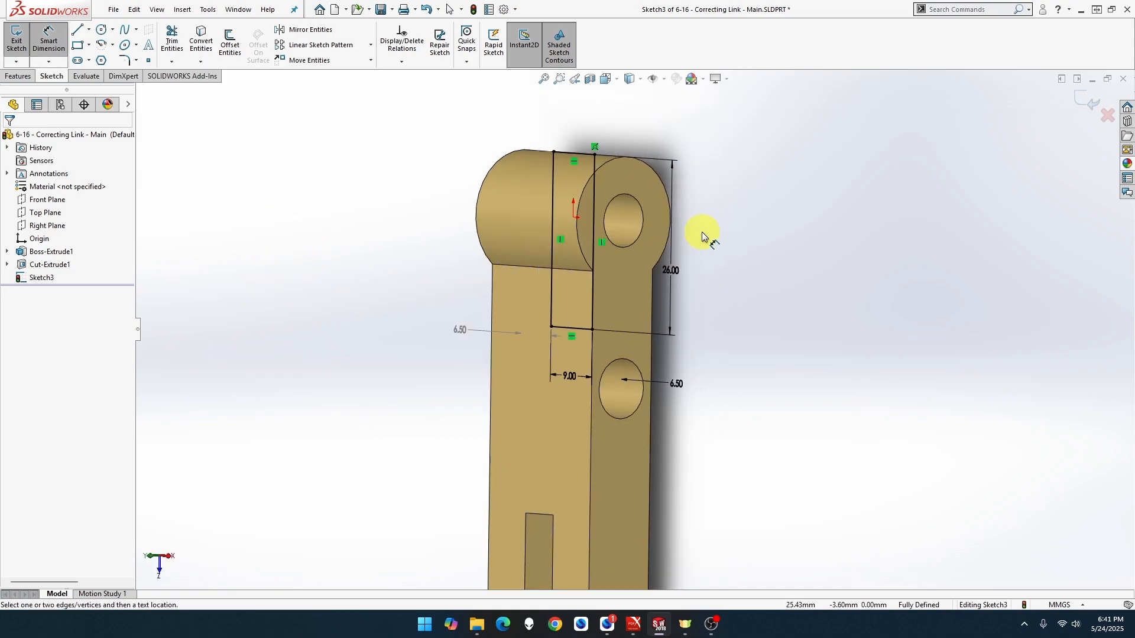
pyautogui.click(26, 78)
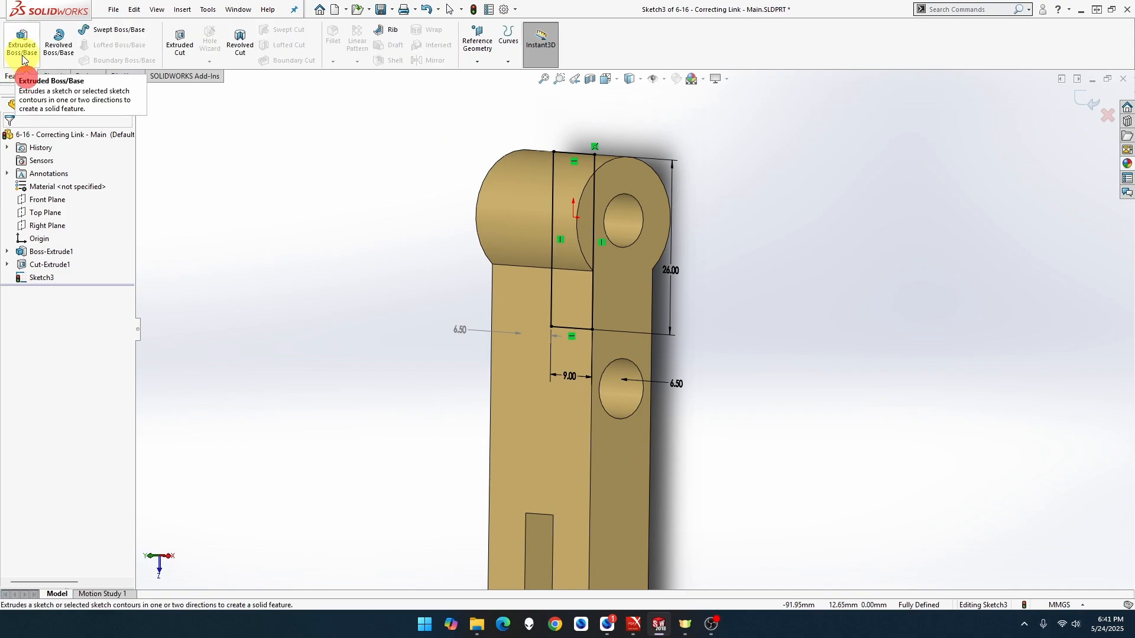
pyautogui.click(24, 51)
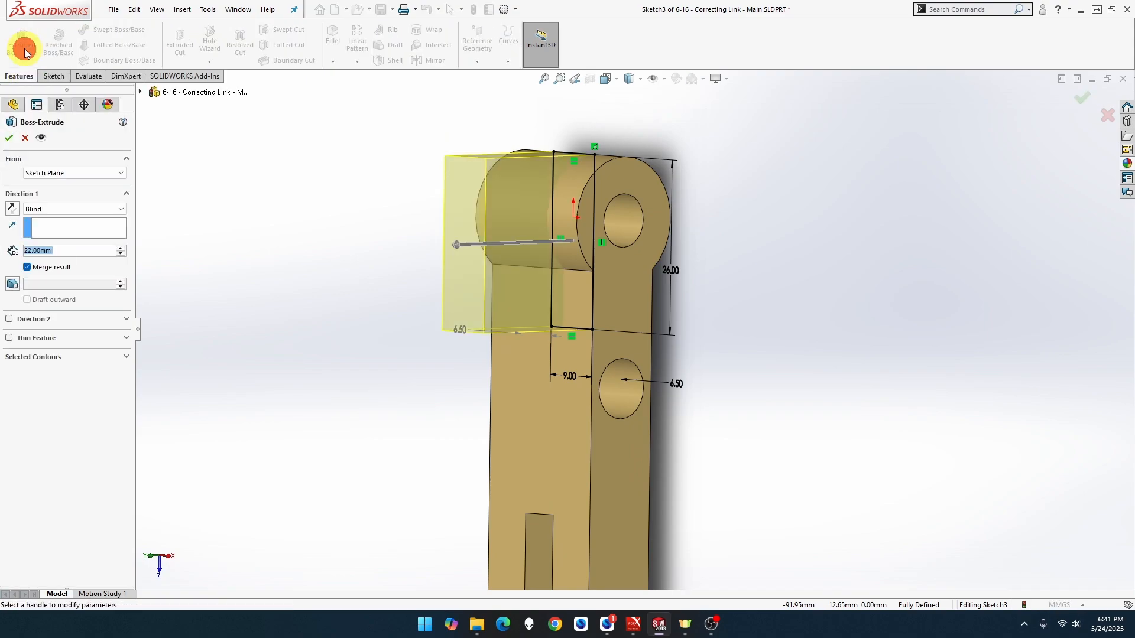
pyautogui.click(24, 137)
pyautogui.click(180, 41)
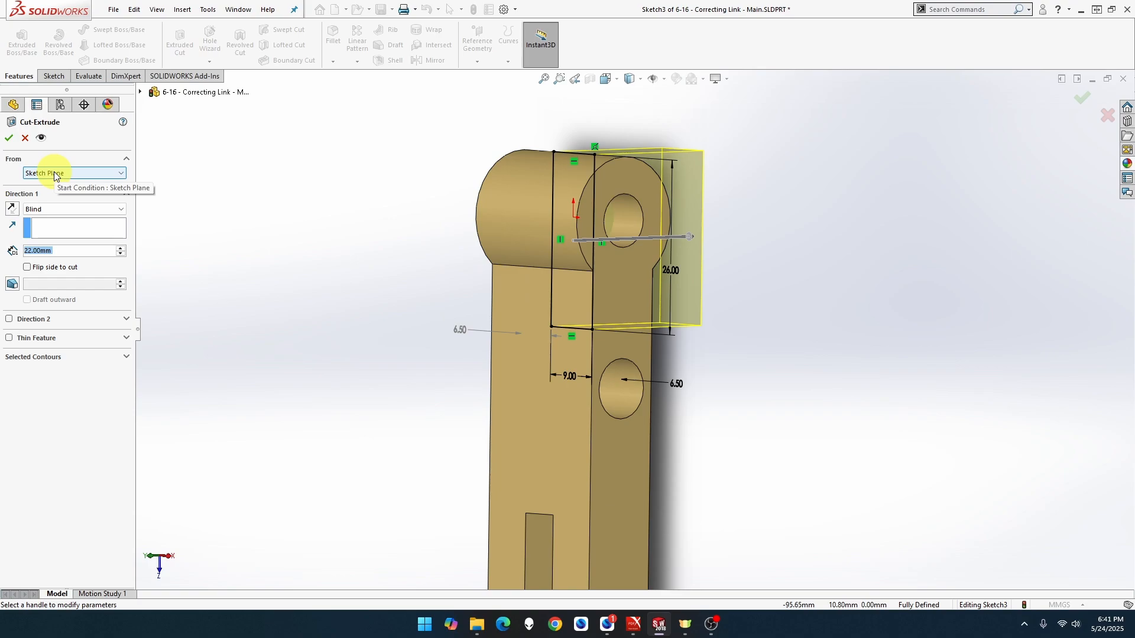
pyautogui.click(56, 210)
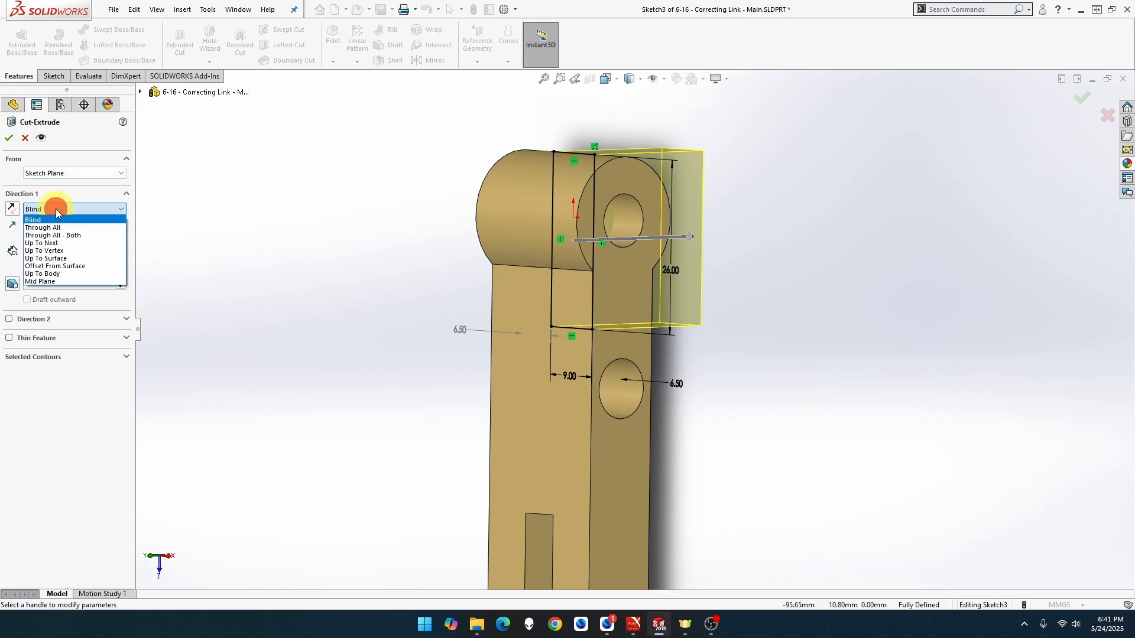
pyautogui.click(64, 234)
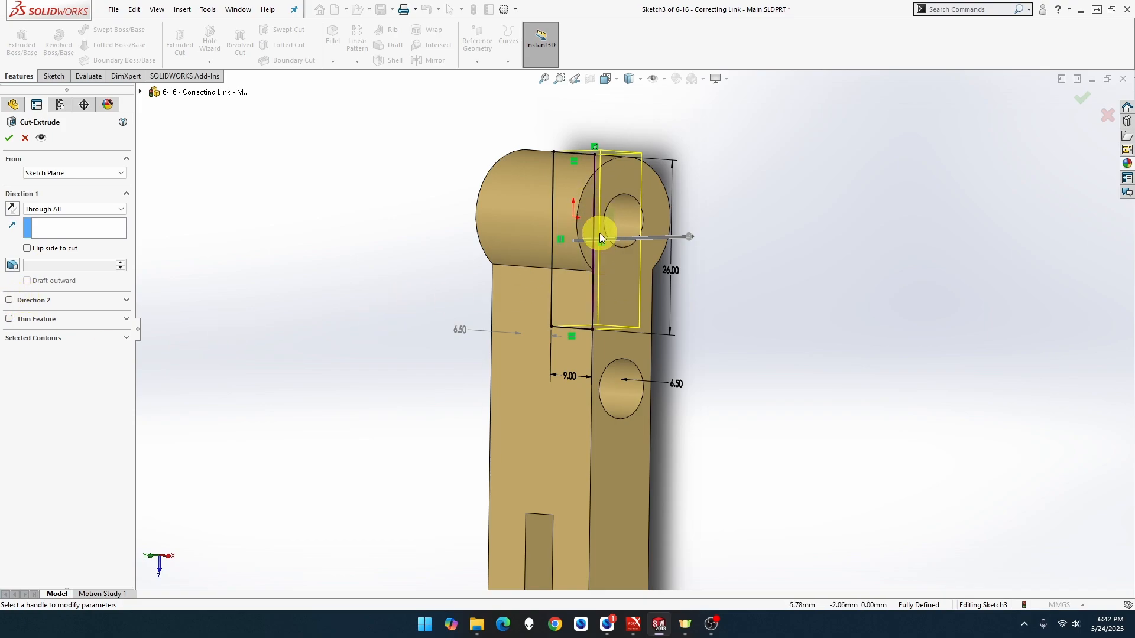
pyautogui.click(9, 300)
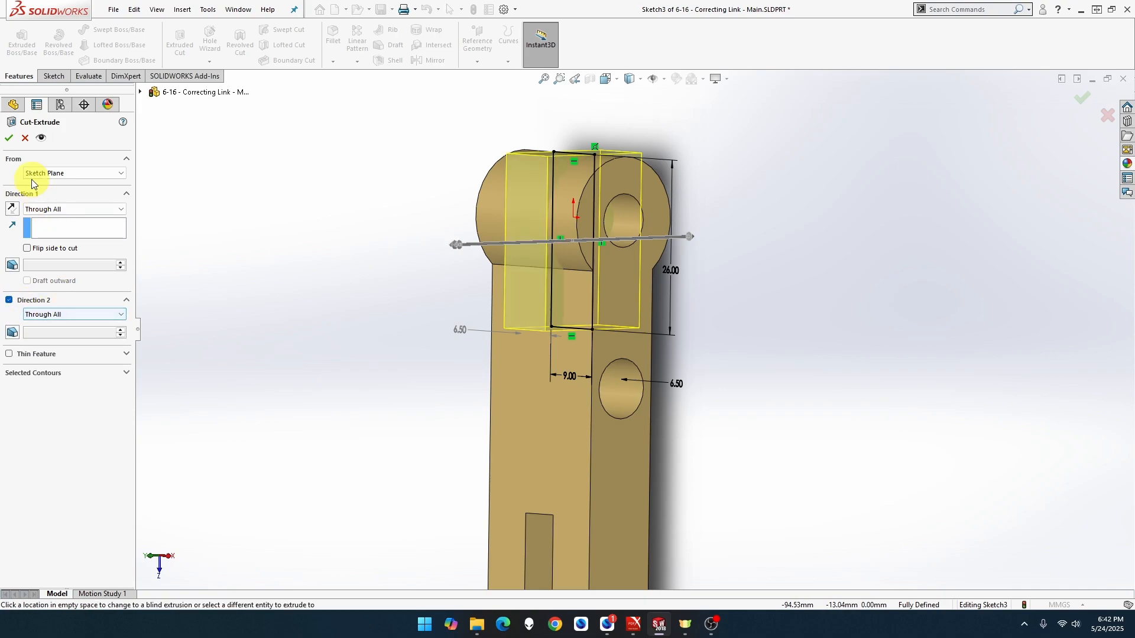
pyautogui.click(9, 138)
pyautogui.click(314, 292)
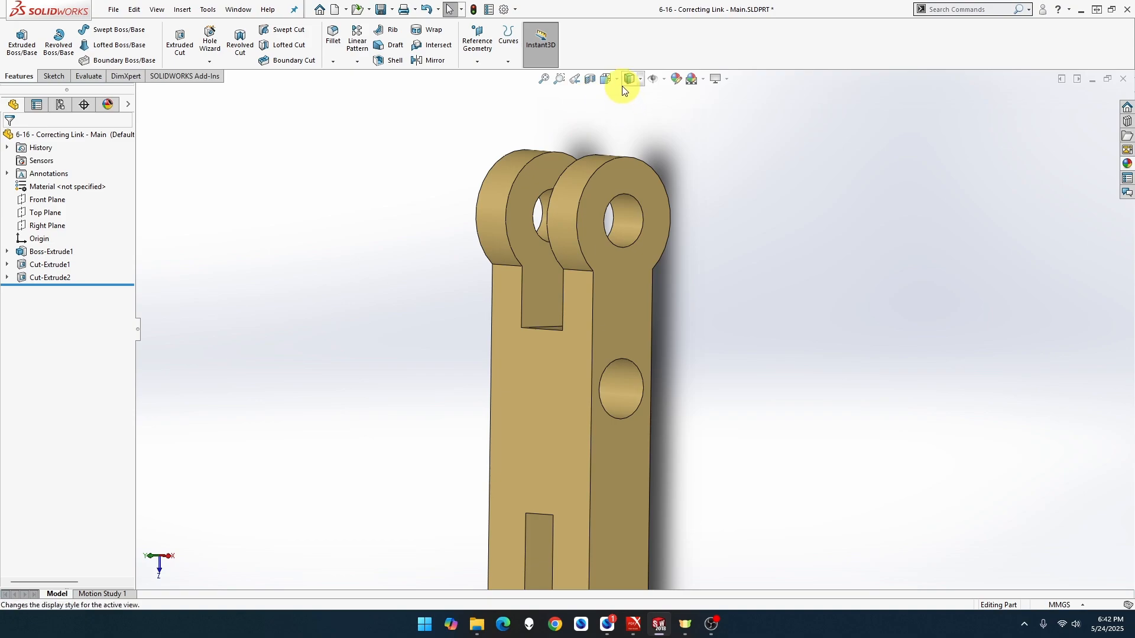
# Step: View the slotted link from two different isometric orientations to check both forked ends
pyautogui.click(640, 80)
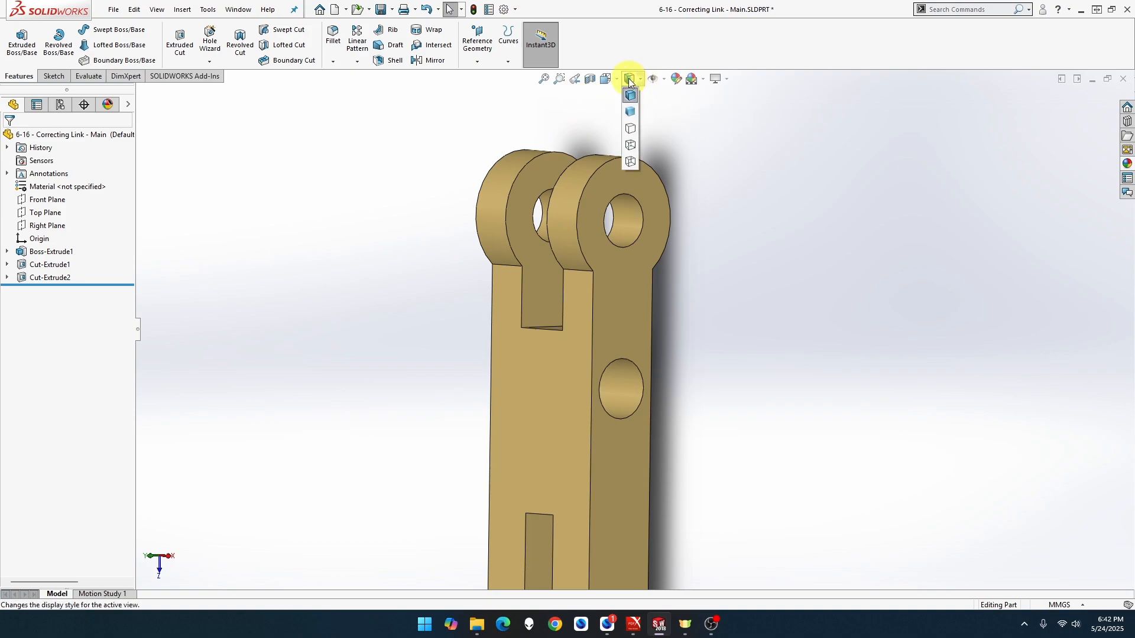
pyautogui.hotkey('ctrl', 'space')
pyautogui.click(486, 294)
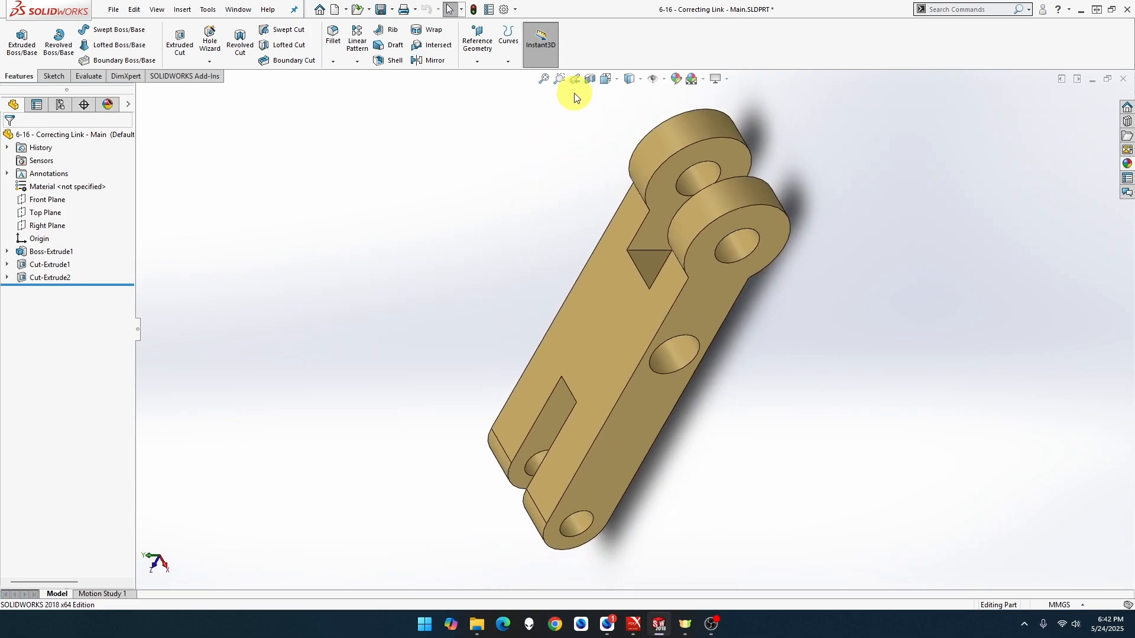
pyautogui.click(607, 79)
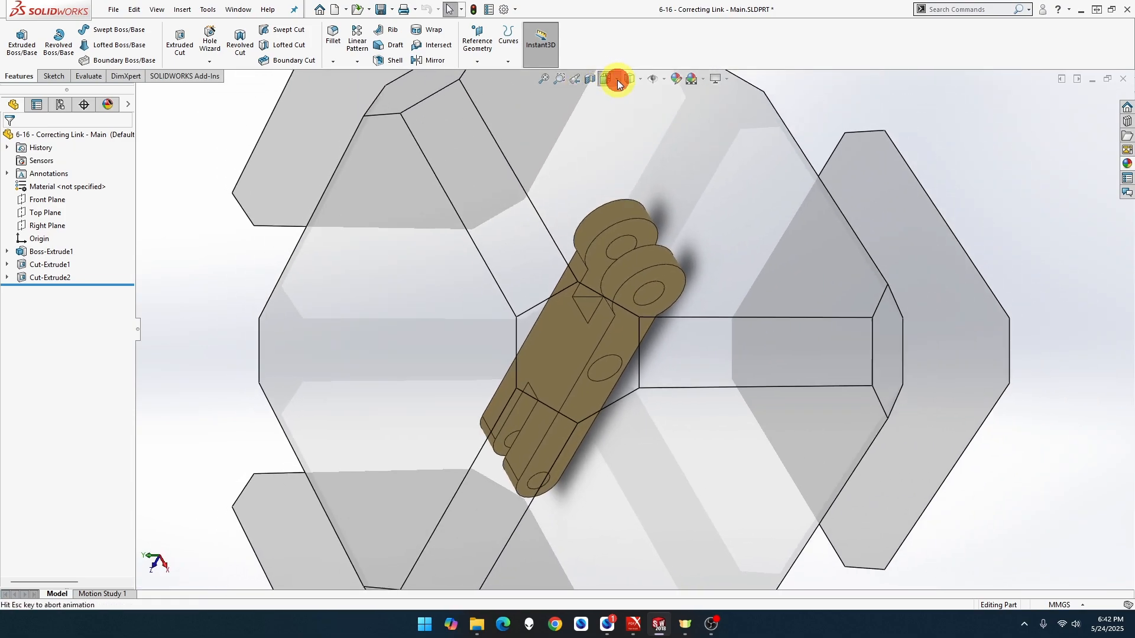
pyautogui.click(408, 514)
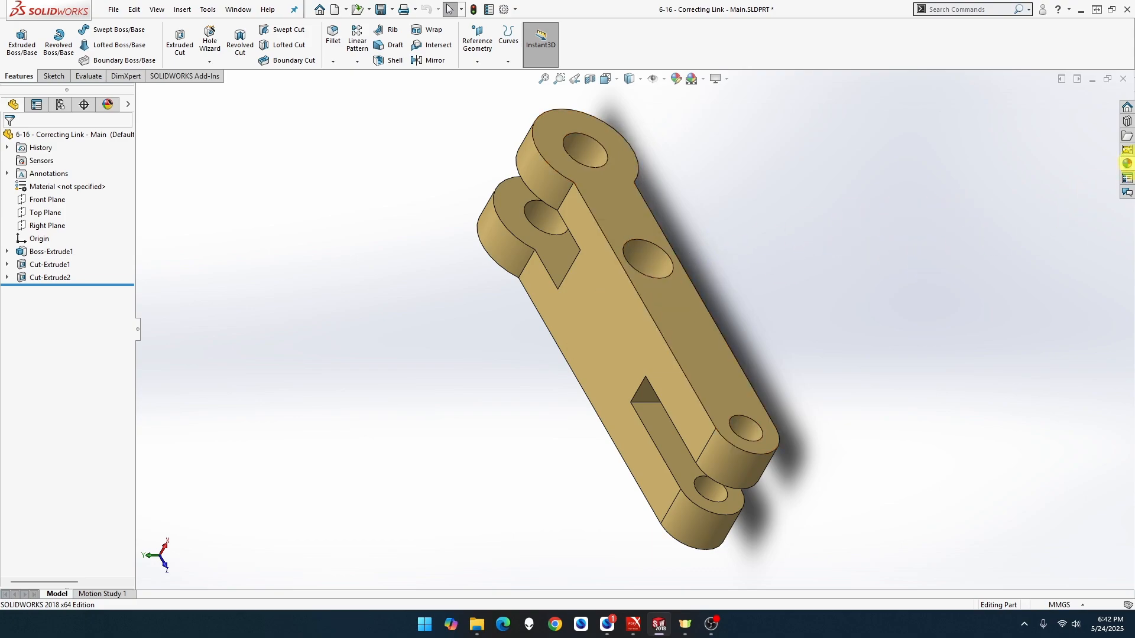
# Step: Apply the brushed magnesium metal appearance to the whole link part and save the file
pyautogui.click(1126, 164)
pyautogui.doubleClick(1031, 119)
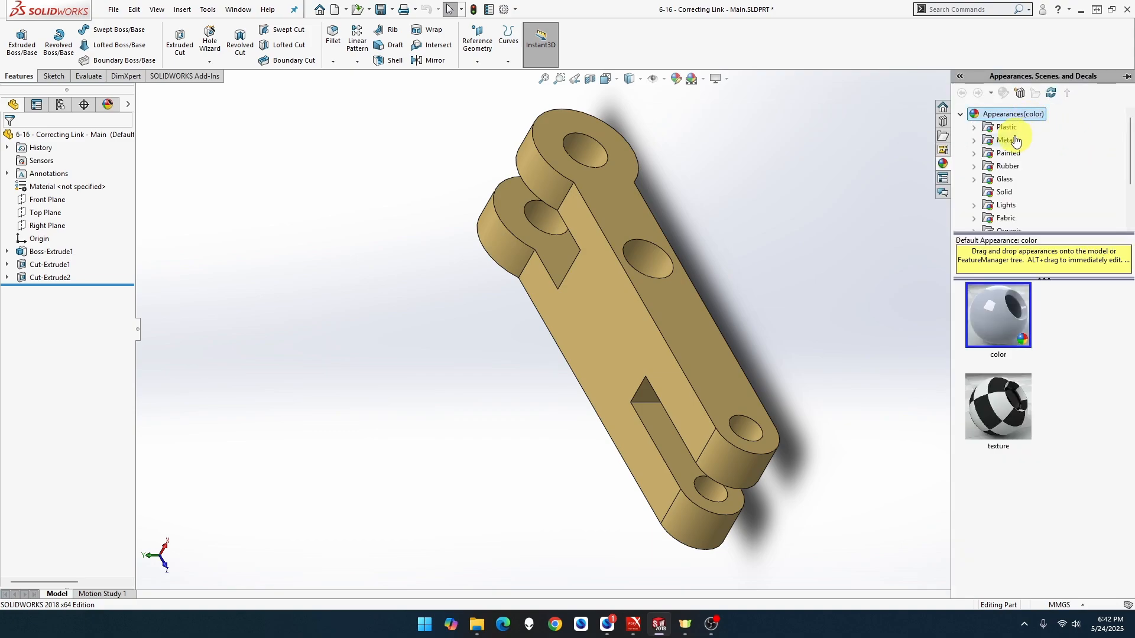
pyautogui.doubleClick(1014, 140)
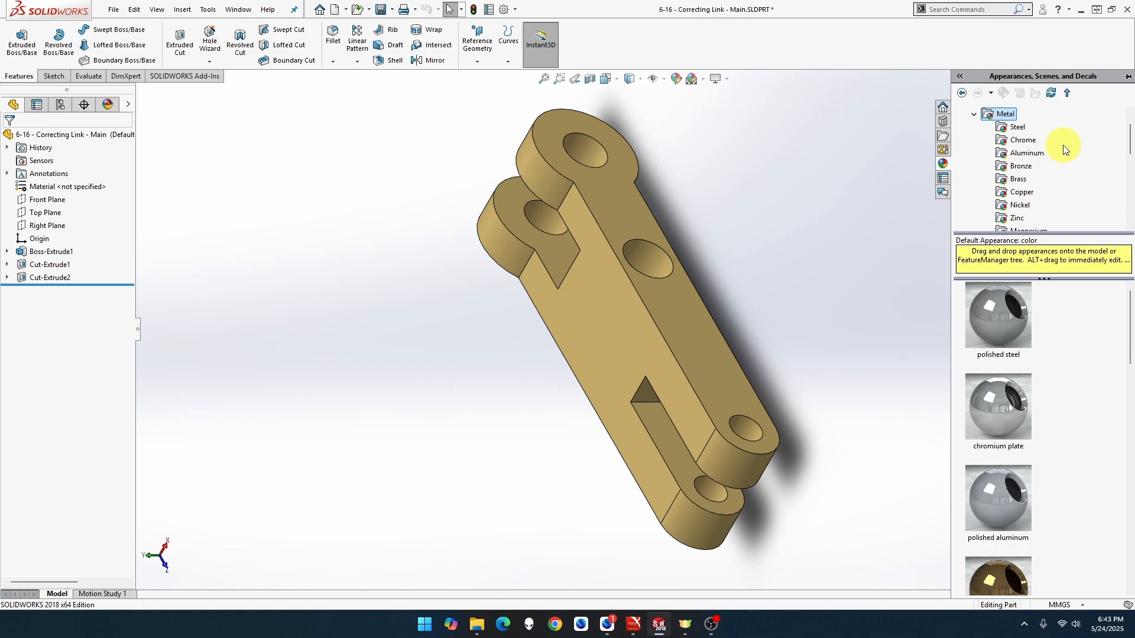
pyautogui.scroll(-1, 1053, 175)
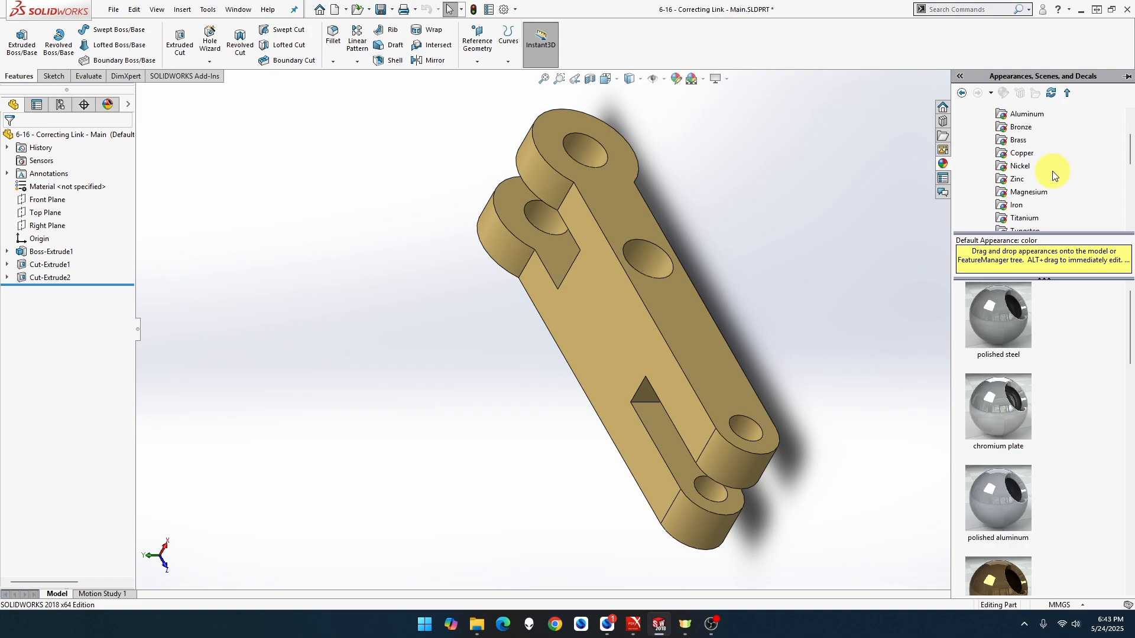
pyautogui.scroll(-1, 1054, 175)
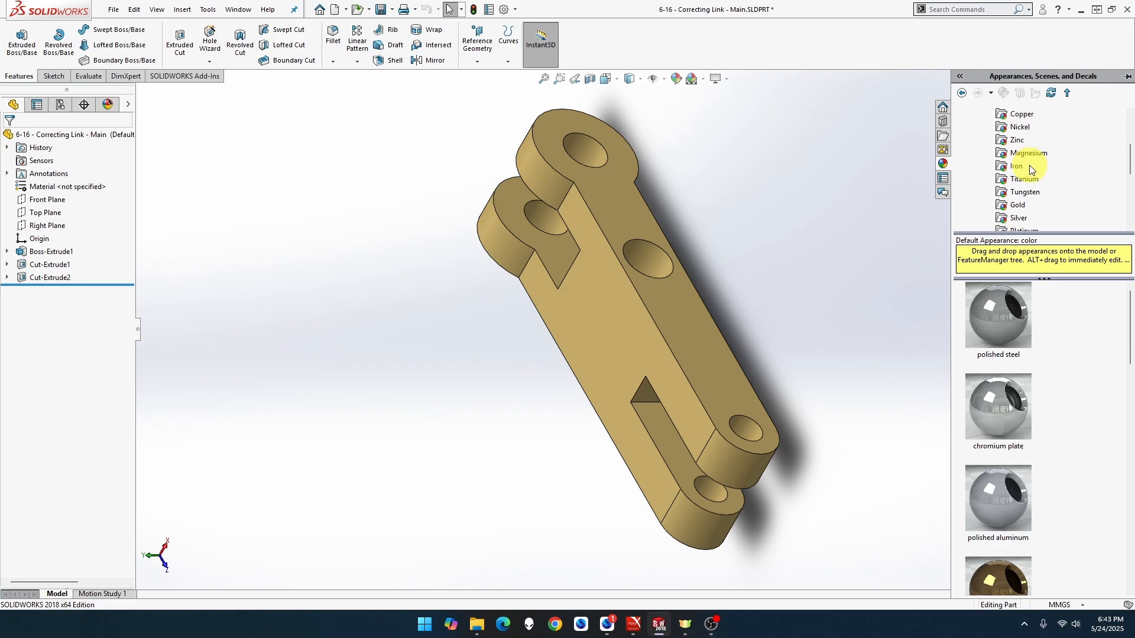
pyautogui.scroll(-1, 1030, 169)
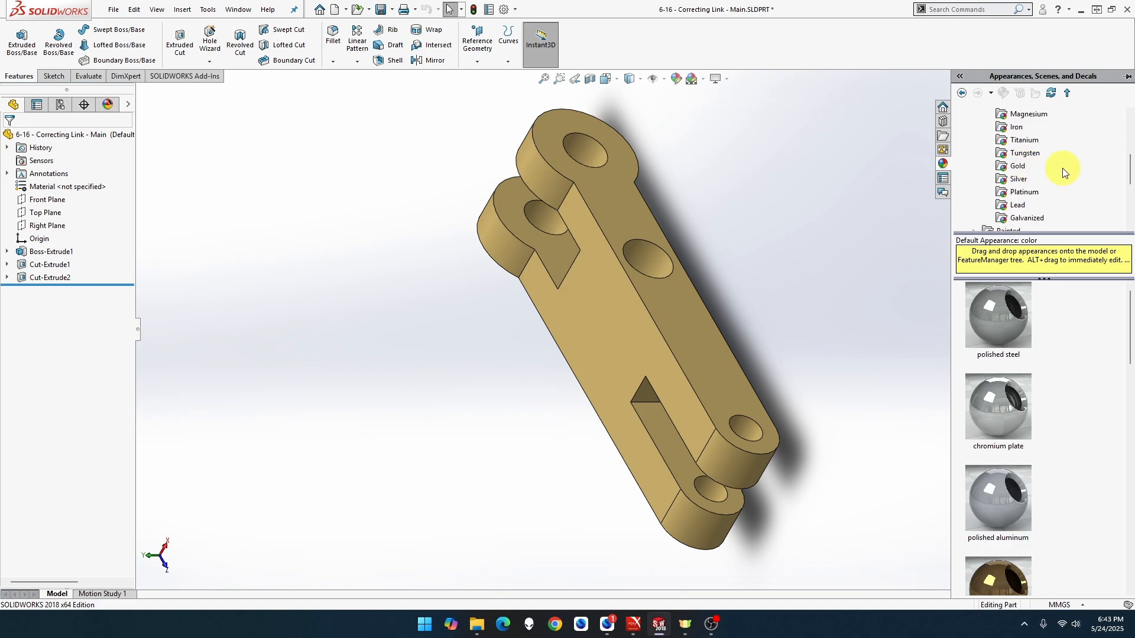
pyautogui.click(1020, 127)
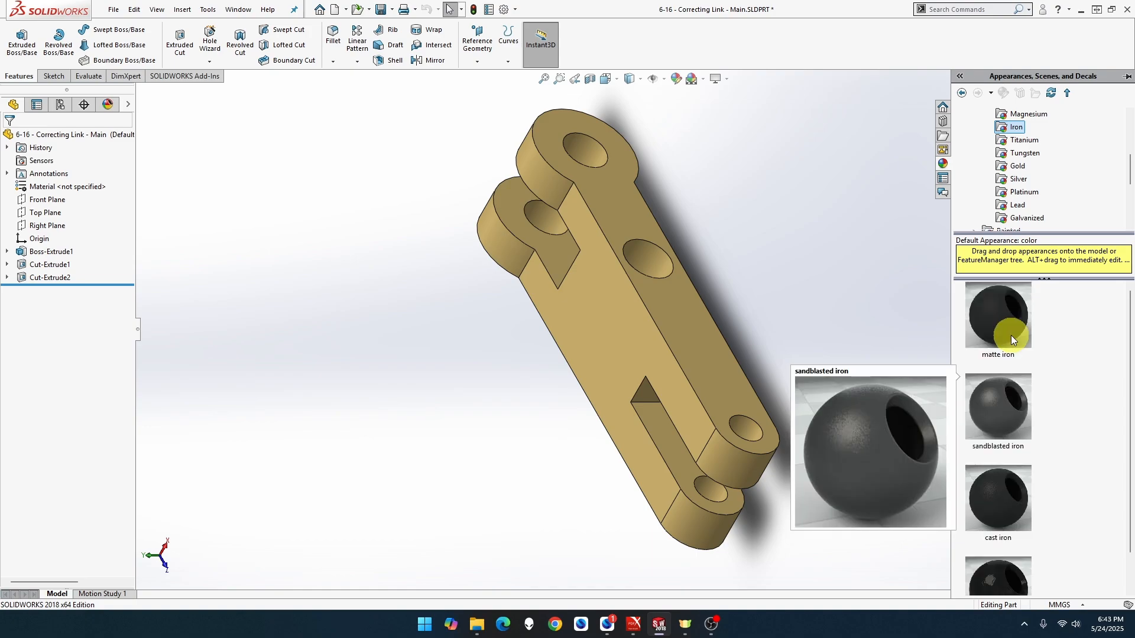
pyautogui.click(1033, 118)
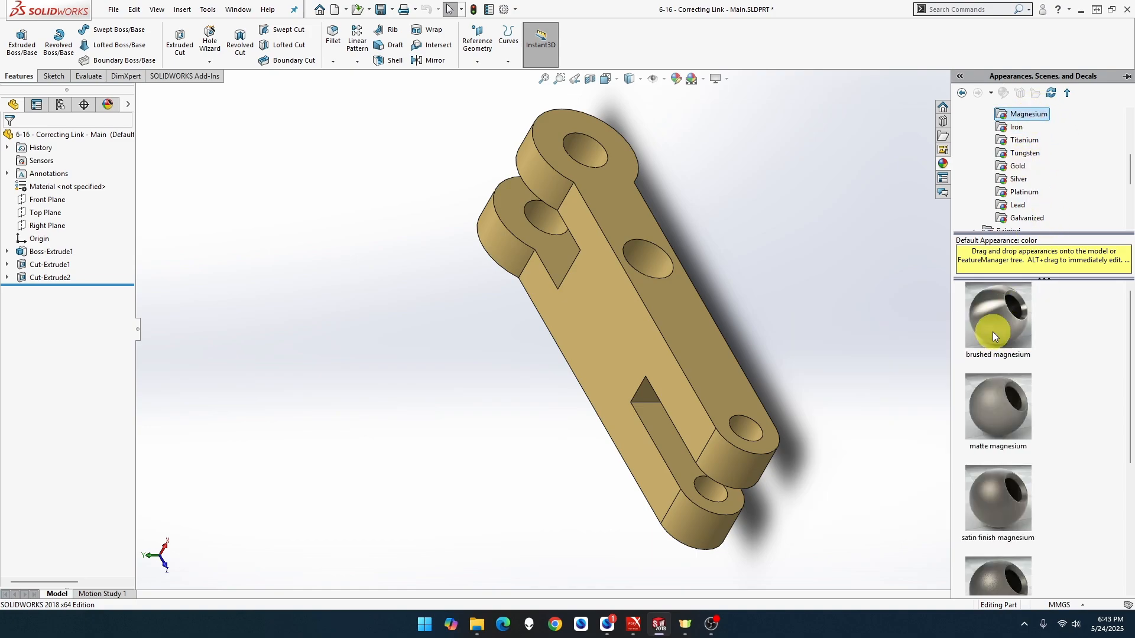
pyautogui.moveTo(997, 320)
pyautogui.mouseDown()
pyautogui.moveTo(736, 302)
pyautogui.moveTo(649, 325)
pyautogui.mouseUp()
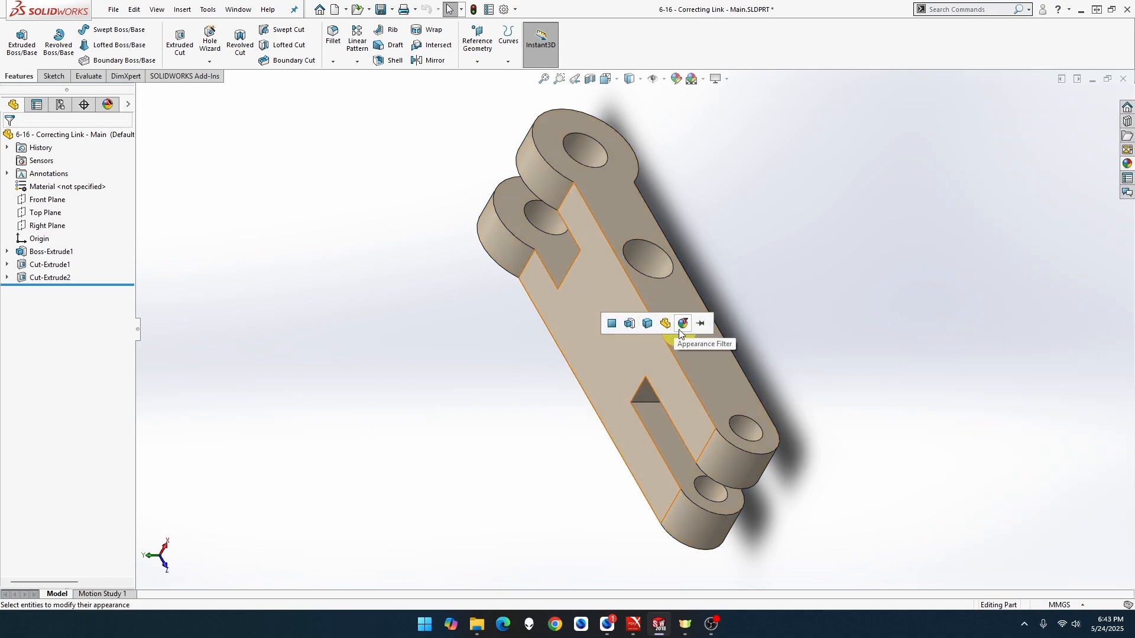
pyautogui.click(665, 325)
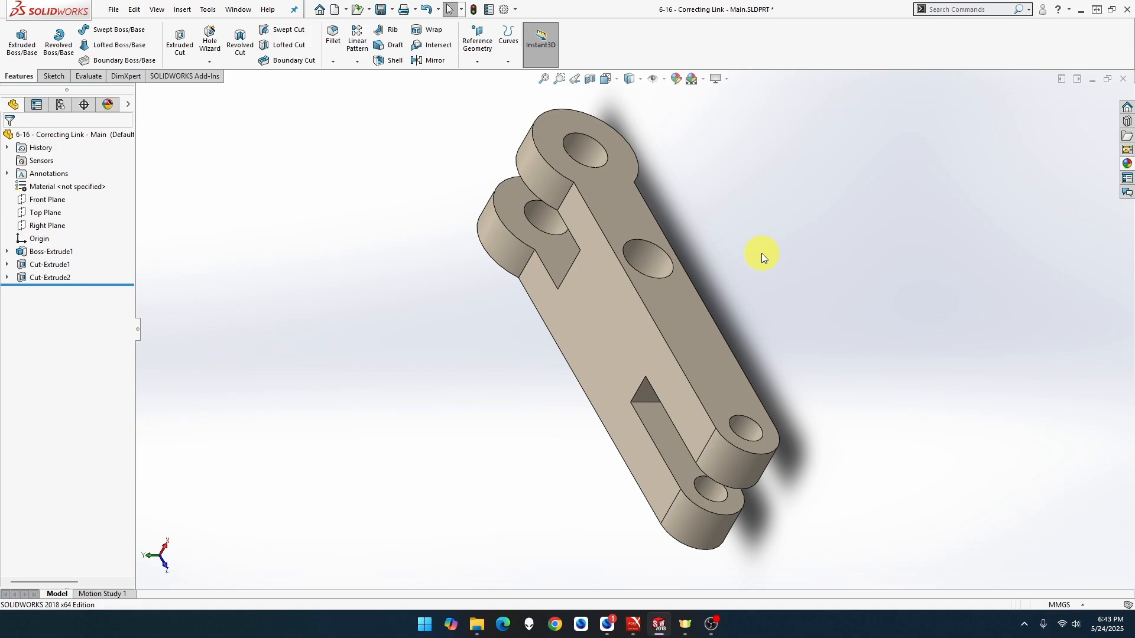
pyautogui.hotkey('ctrl', 's')
# Step: Create a new part from the Part MMGS template and save it as "6-16 - Correcting Link - Pin 6mm"
pyautogui.hotkey('ctrl', 'n')
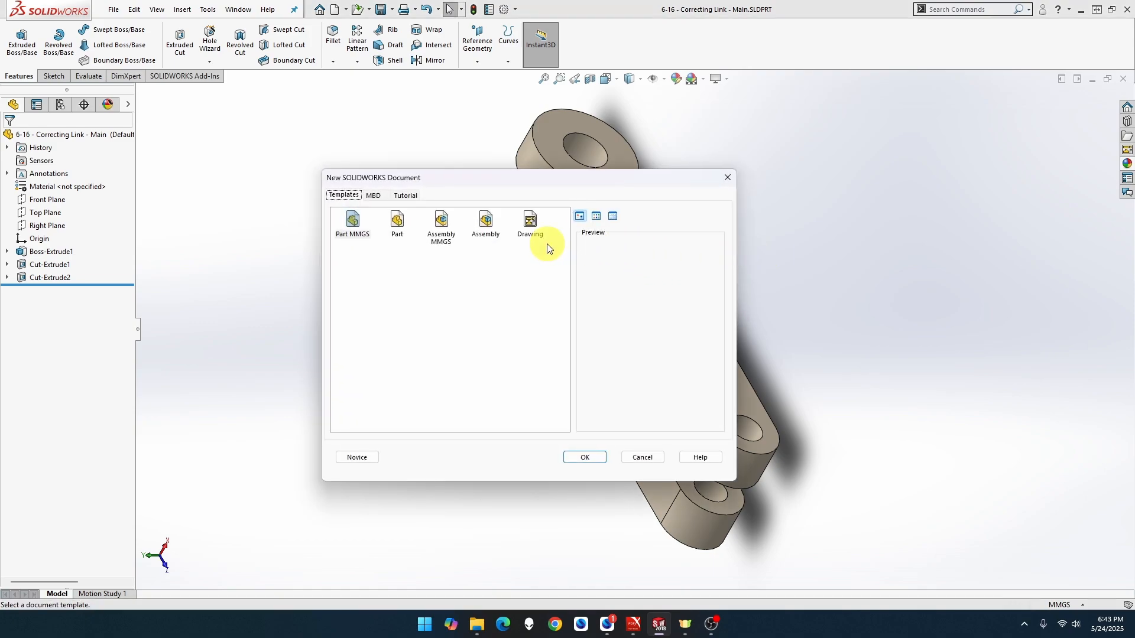
pyautogui.doubleClick(352, 221)
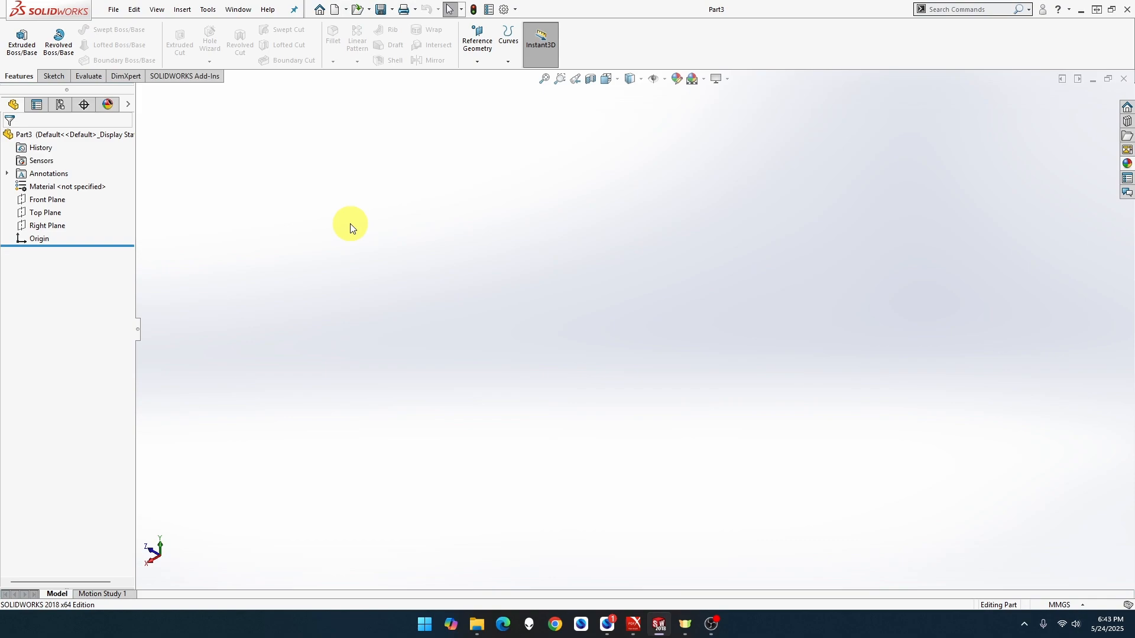
pyautogui.hotkey('ctrl', 's')
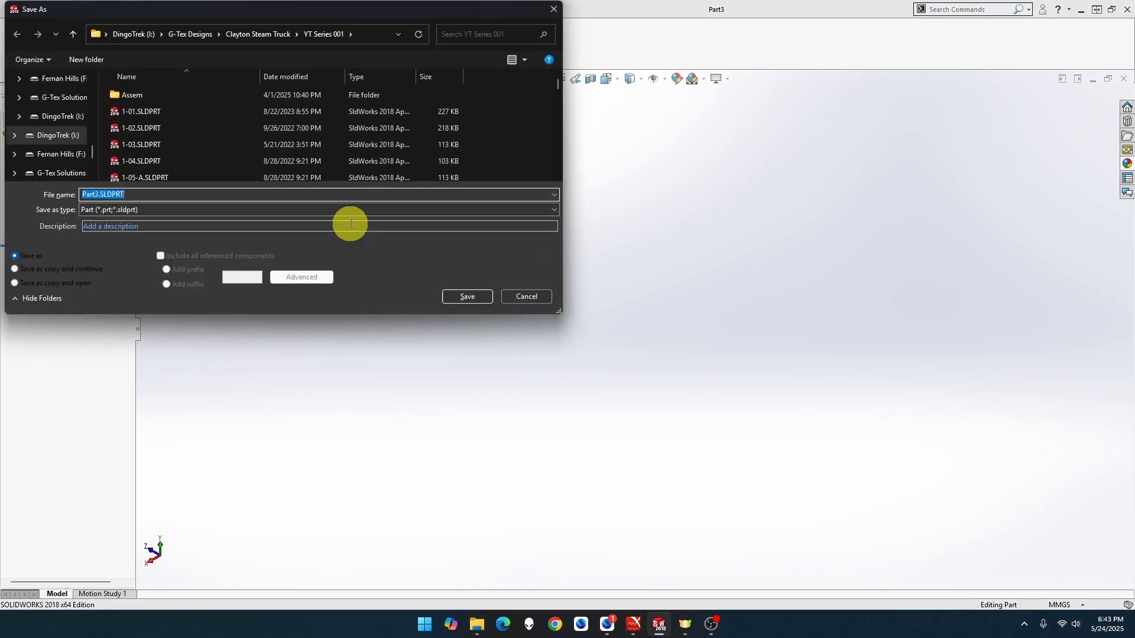
pyautogui.write('6-16')
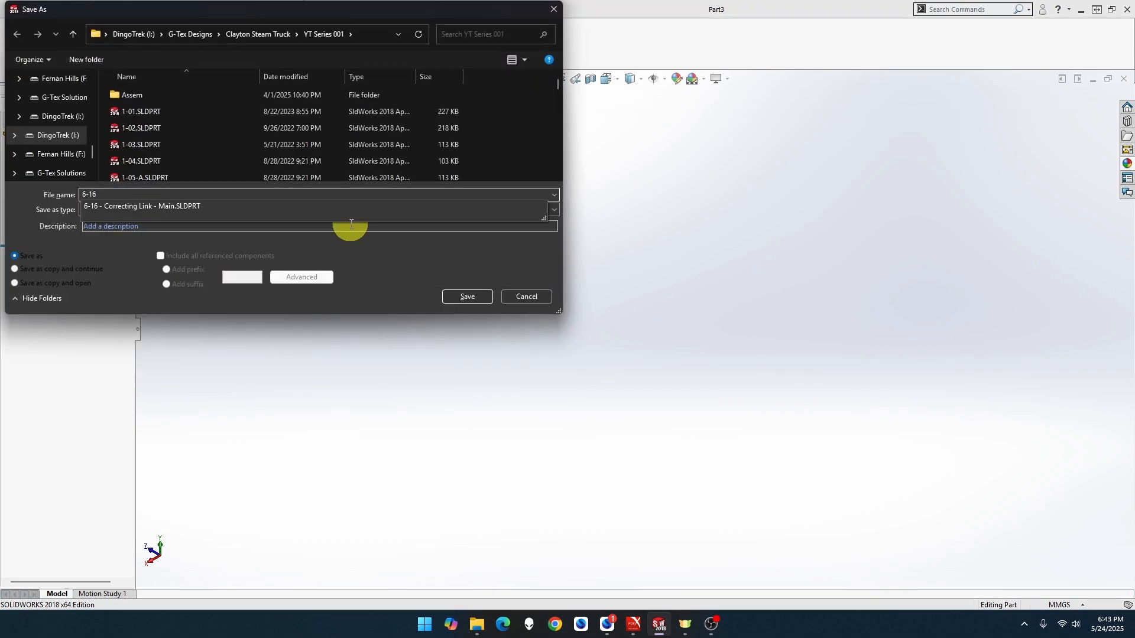
pyautogui.press('Down')
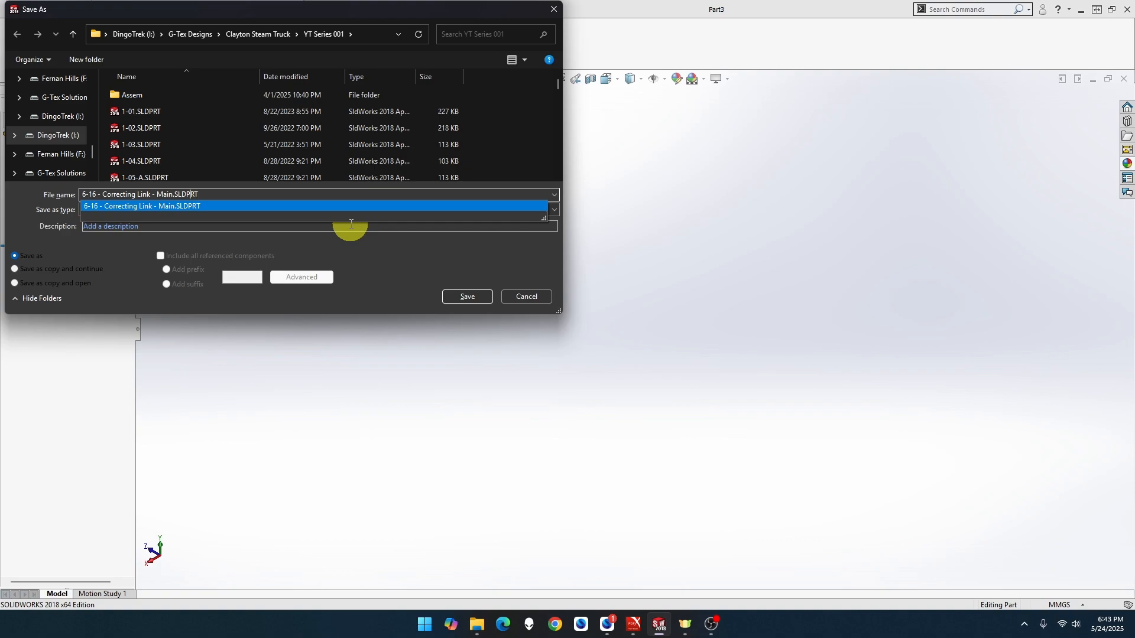
pyautogui.hotkey('ctrl', 'shift', 'Left')
pyautogui.write('Pin')
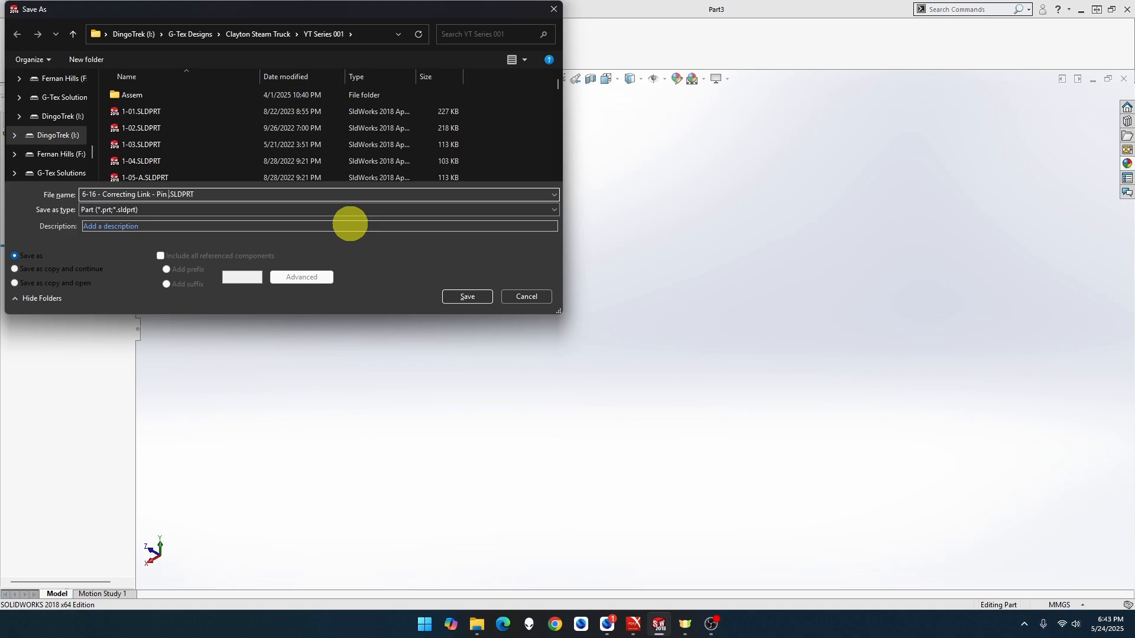
pyautogui.write(' 6mm')
pyautogui.press('Return')
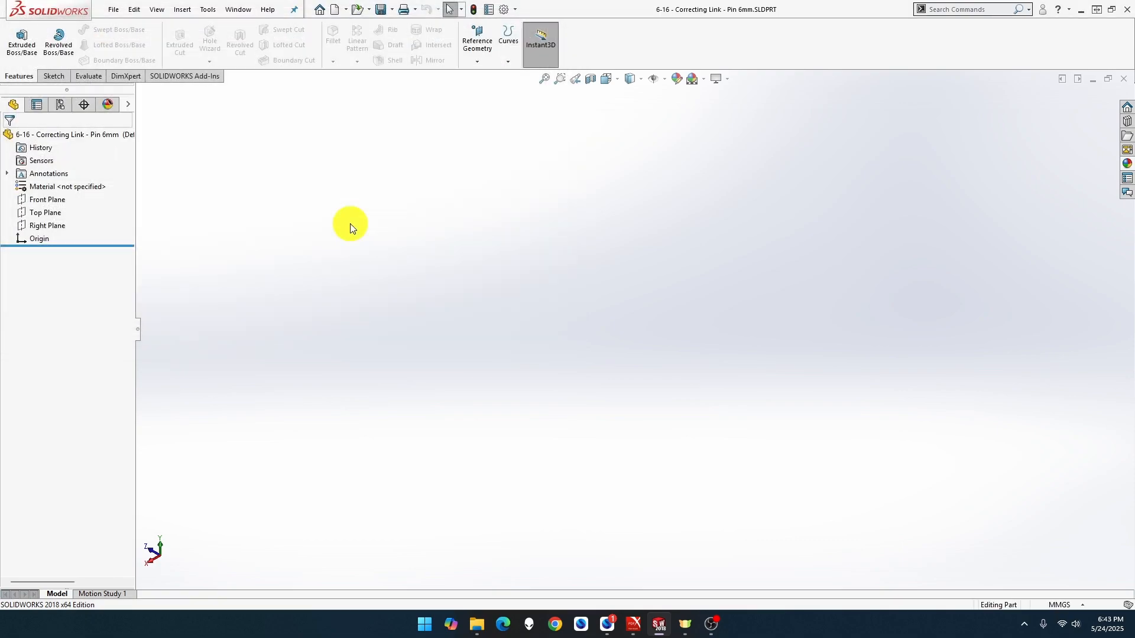
# Step: Start a sketch on the Right Plane and draw a circle about 97 mm in diameter centred on the origin
pyautogui.click(46, 224)
pyautogui.click(62, 211)
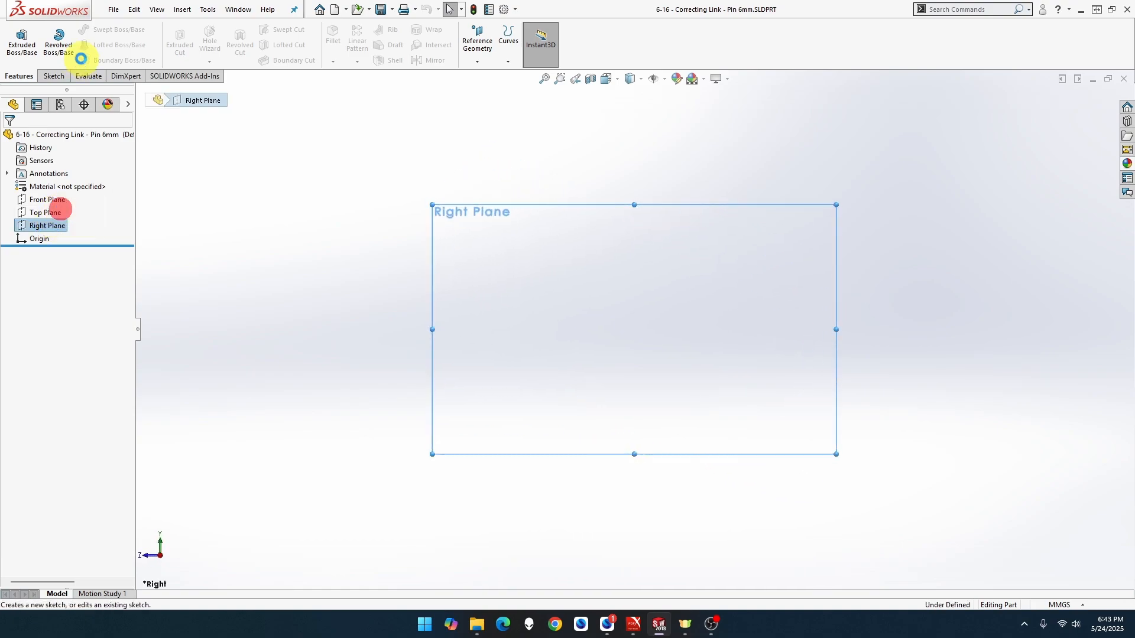
pyautogui.click(101, 30)
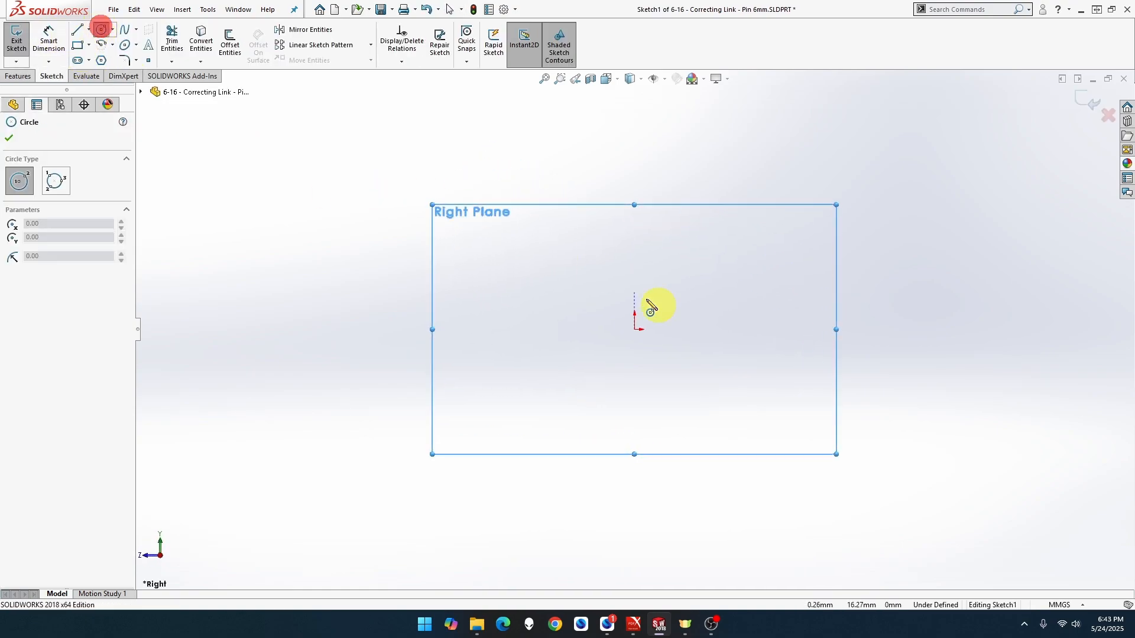
pyautogui.click(636, 330)
pyautogui.click(722, 263)
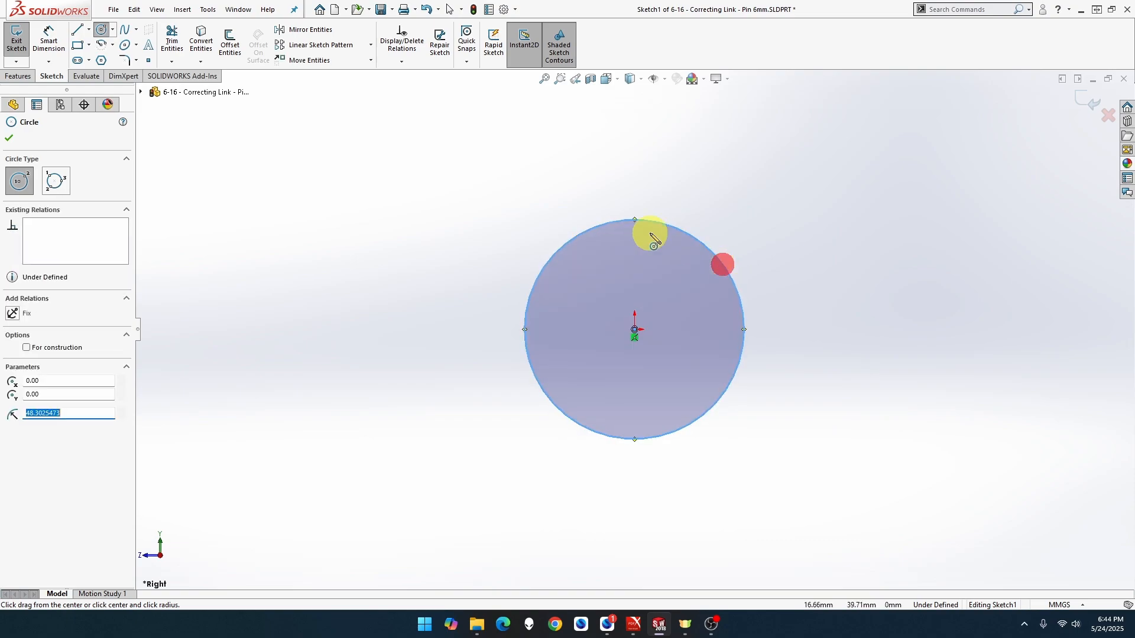
# Step: Dimension the circle's diameter as 6 mm
pyautogui.click(19, 77)
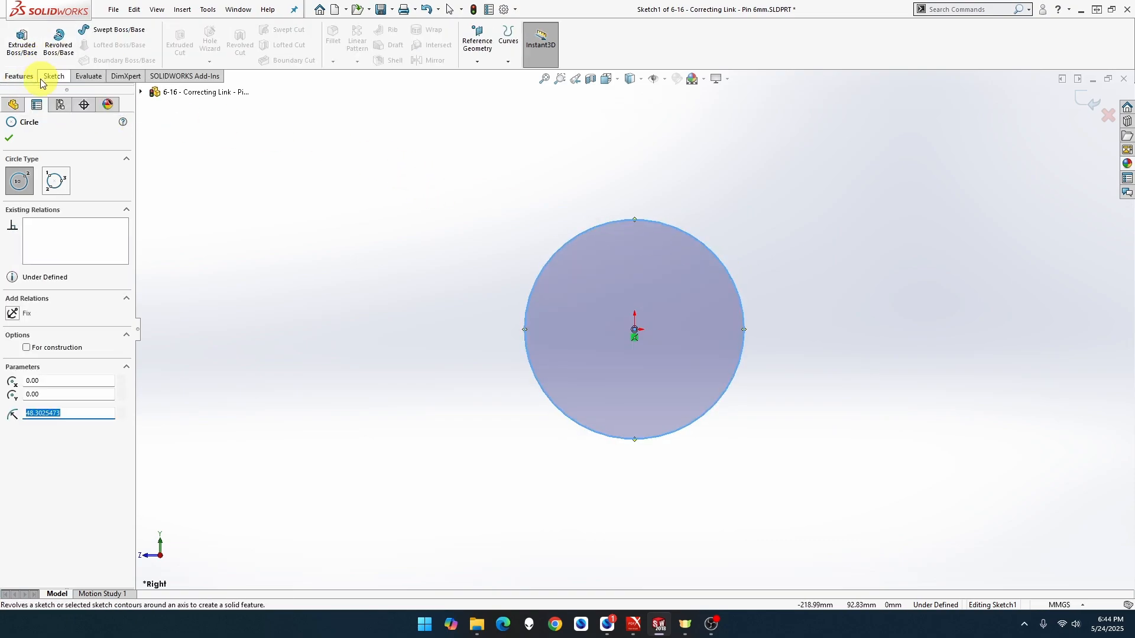
pyautogui.click(51, 77)
pyautogui.click(53, 44)
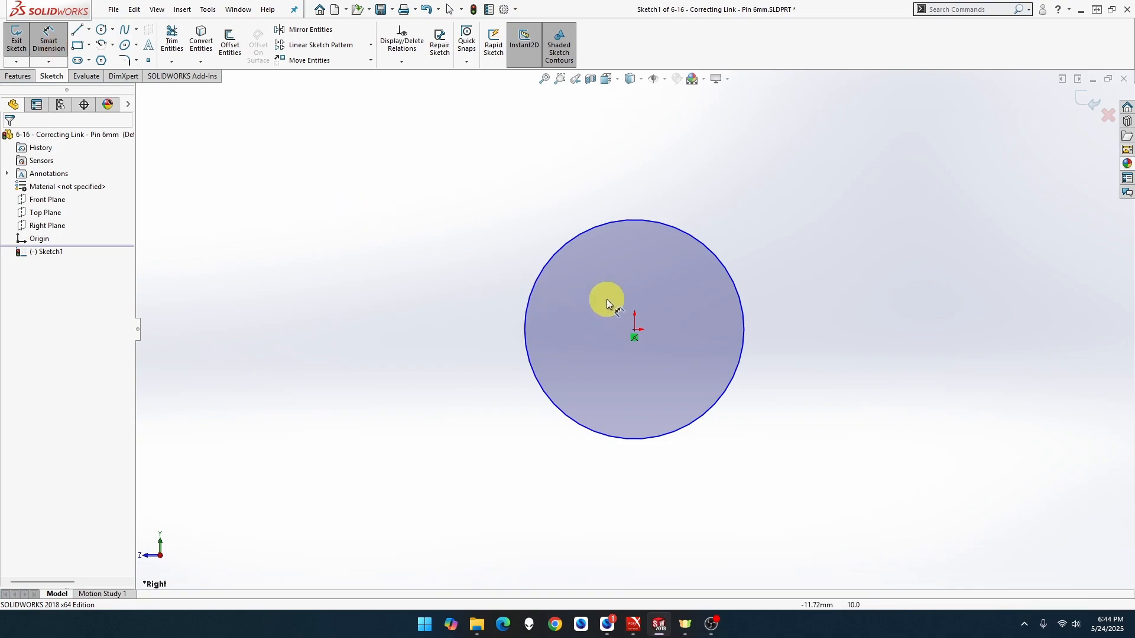
pyautogui.click(573, 239)
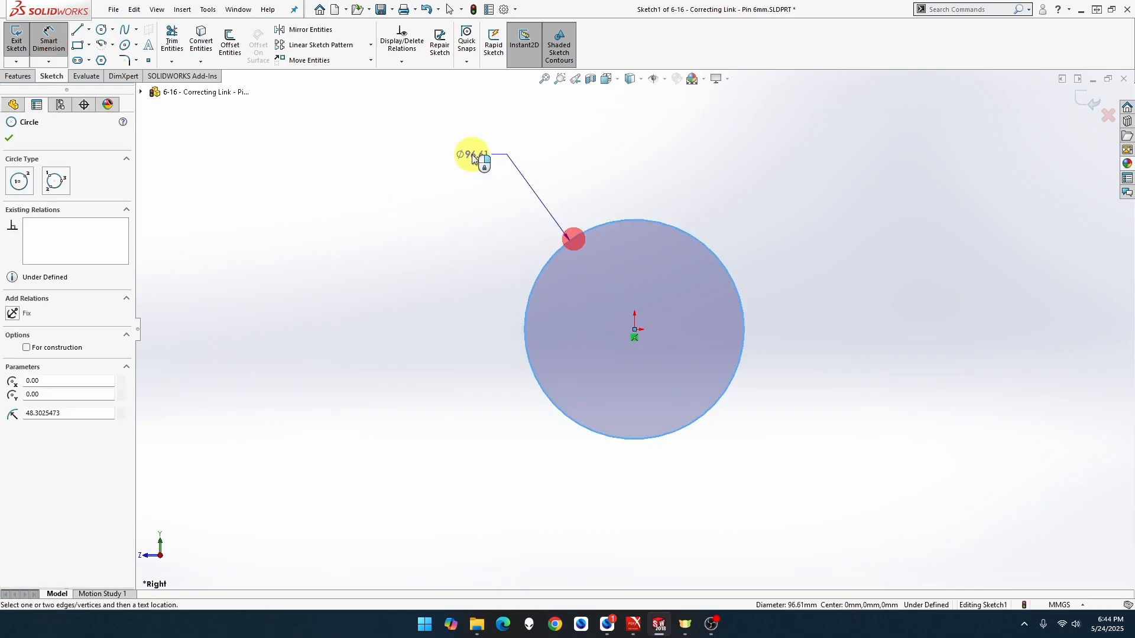
pyautogui.click(451, 156)
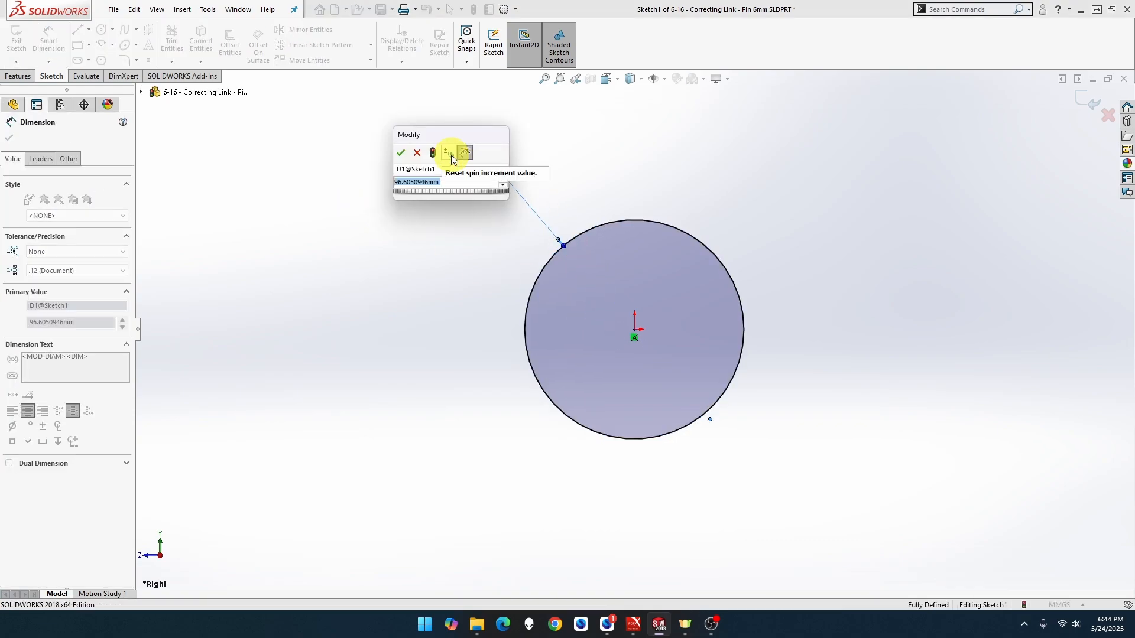
pyautogui.write('6')
pyautogui.press('Return')
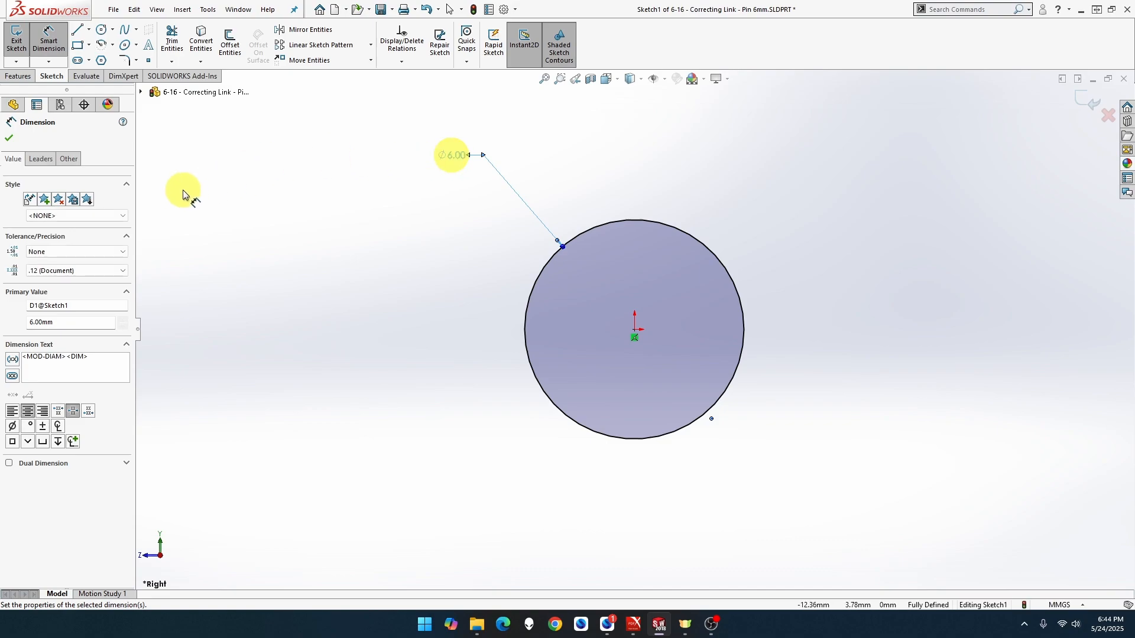
# Step: Extrude the 6 mm circle as a boss 22 mm long with the Mid Plane end condition
pyautogui.click(17, 76)
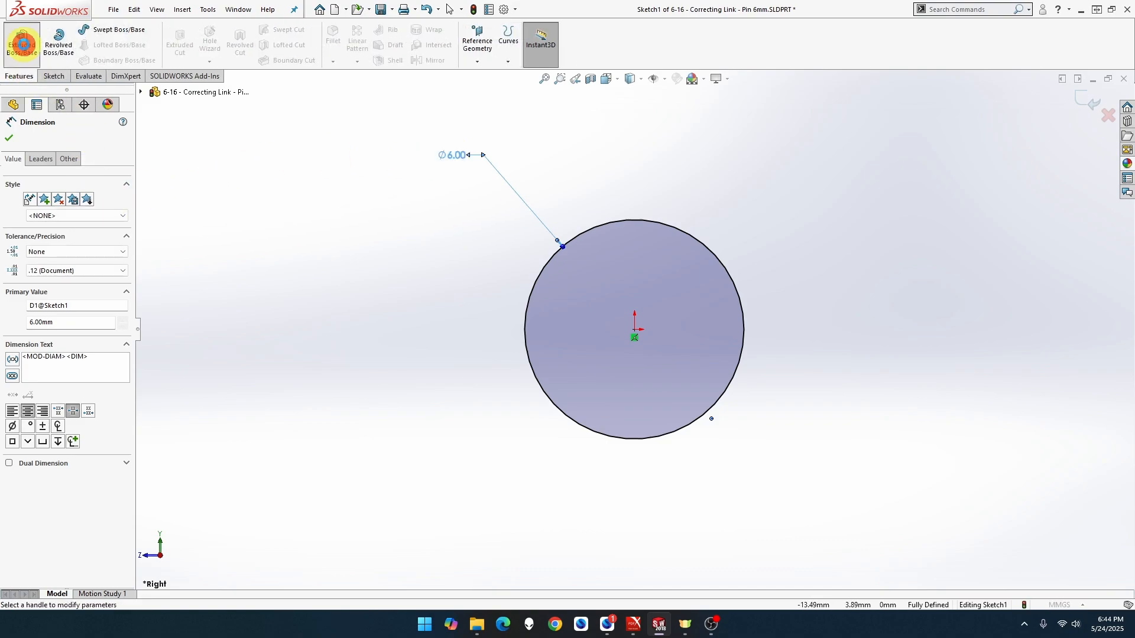
pyautogui.click(23, 42)
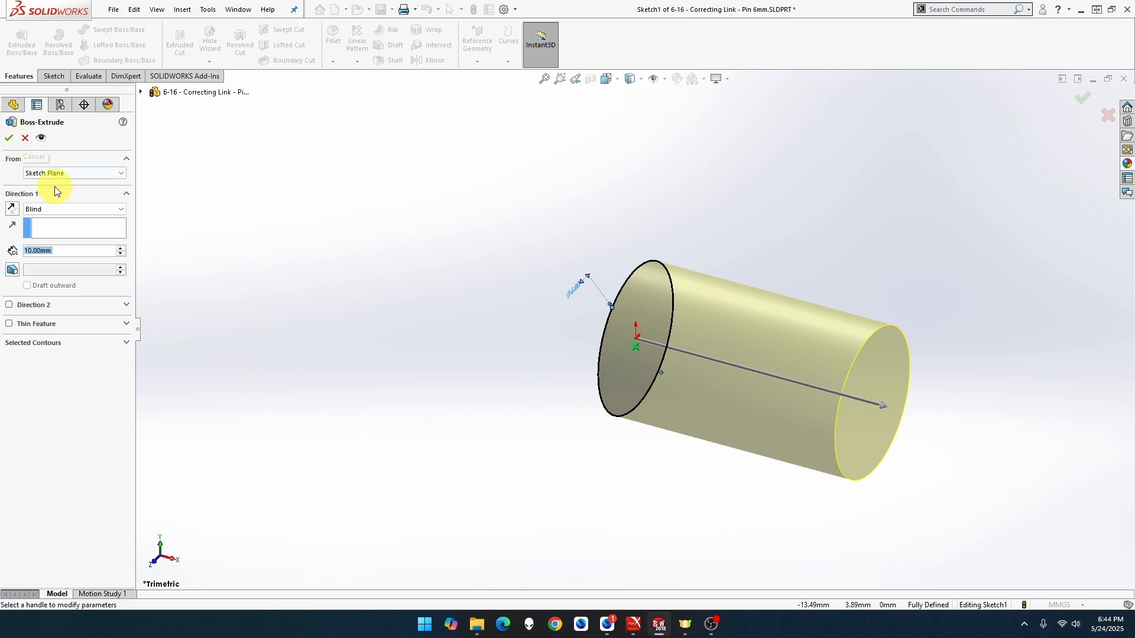
pyautogui.click(58, 209)
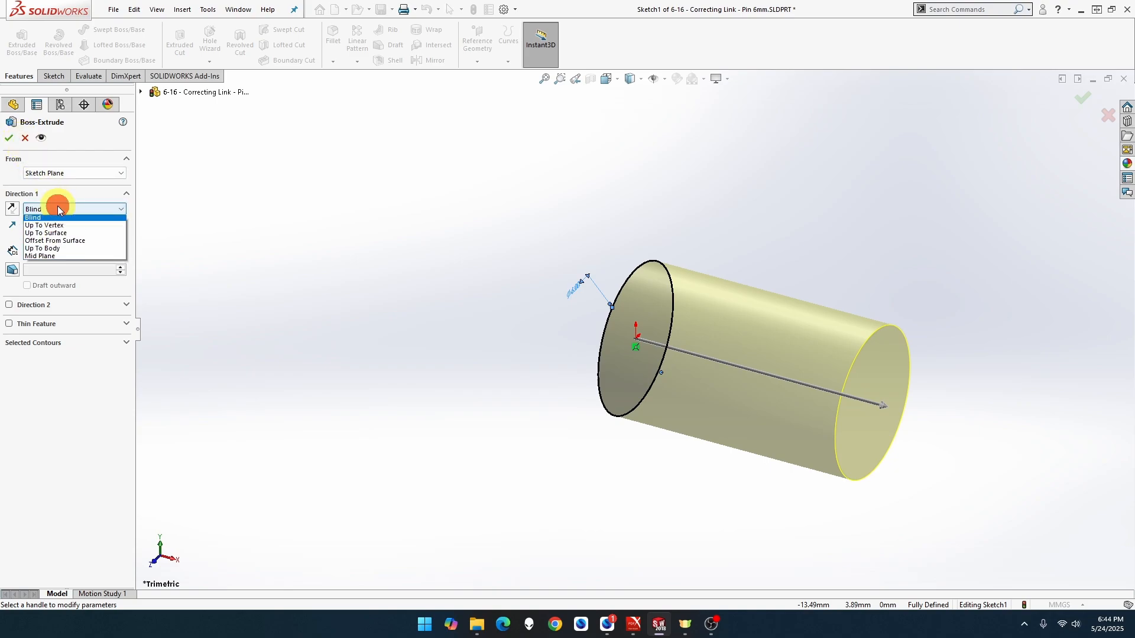
pyautogui.click(63, 256)
pyautogui.click(66, 259)
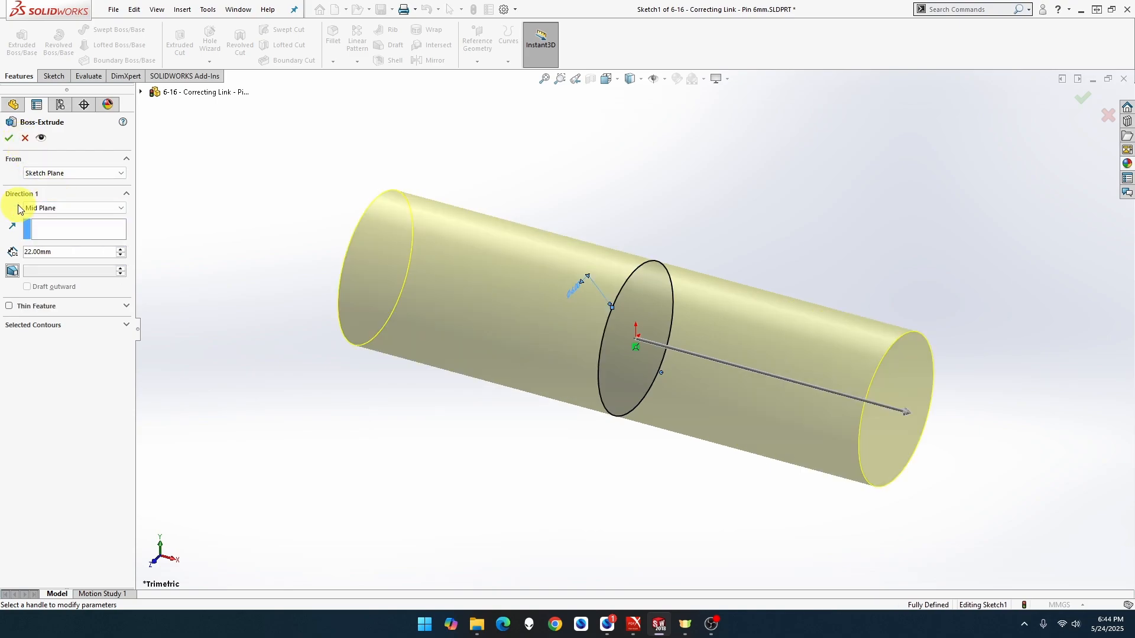
pyautogui.click(9, 138)
pyautogui.click(315, 284)
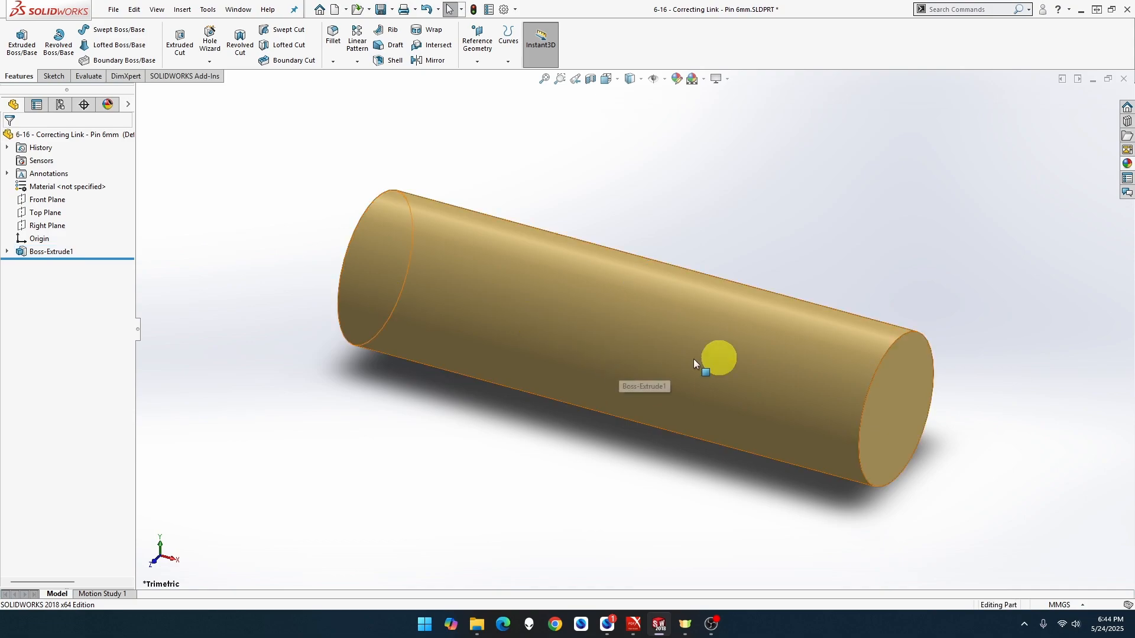
# Step: Apply an appearance from the Metal > Steel category to the whole 6 mm pin part and save it
pyautogui.click(1127, 164)
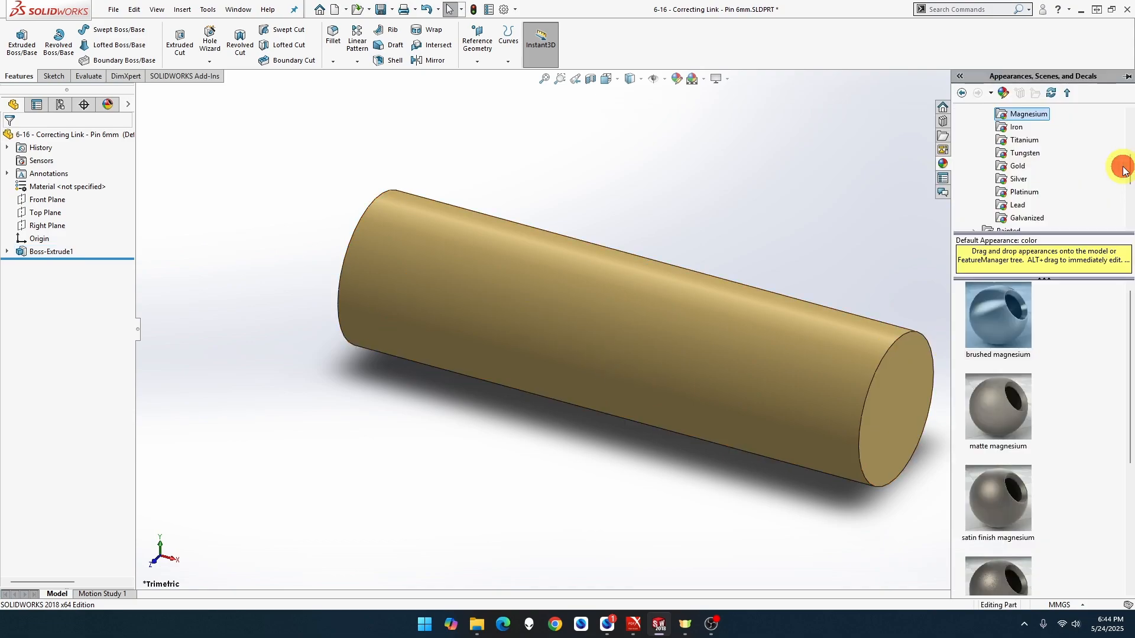
pyautogui.scroll(2, 1076, 149)
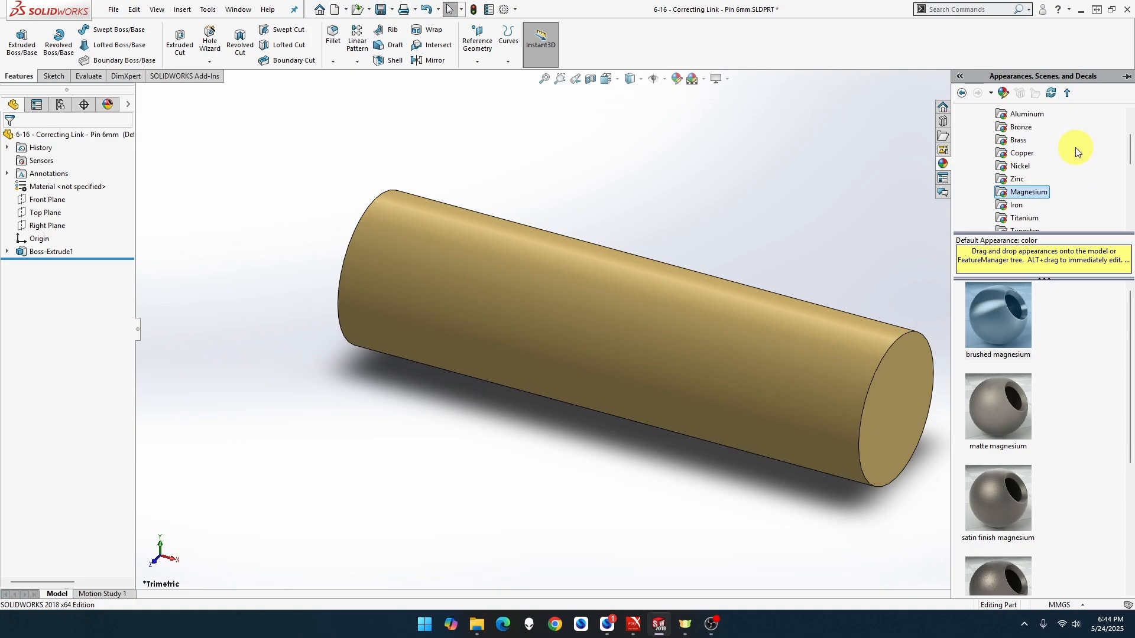
pyautogui.scroll(-1, 1076, 150)
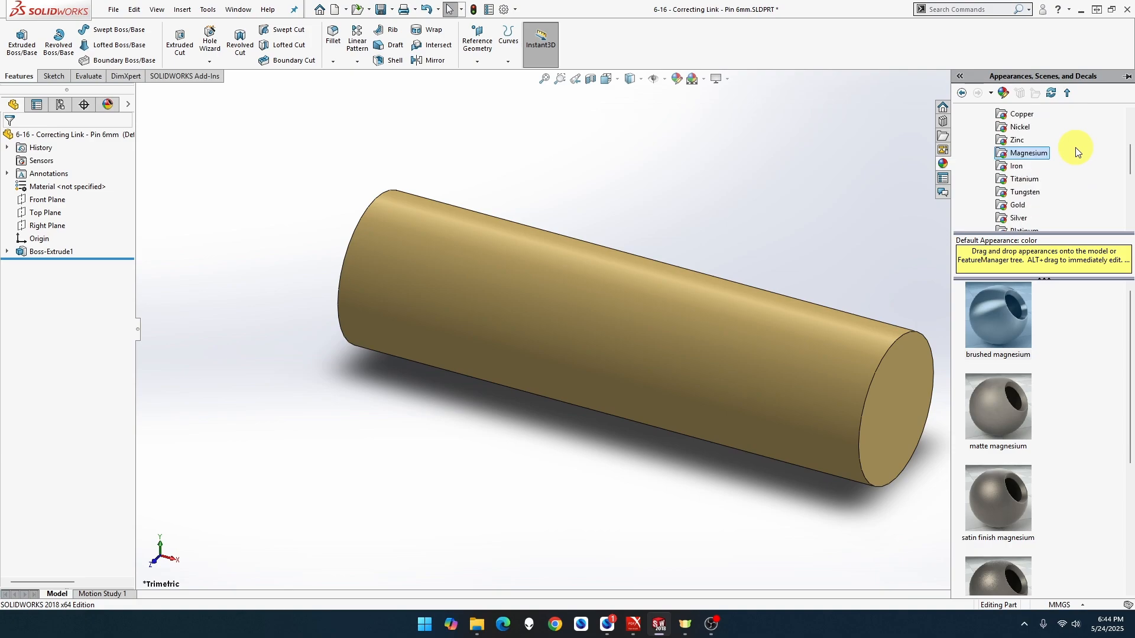
pyautogui.scroll(-2, 1075, 152)
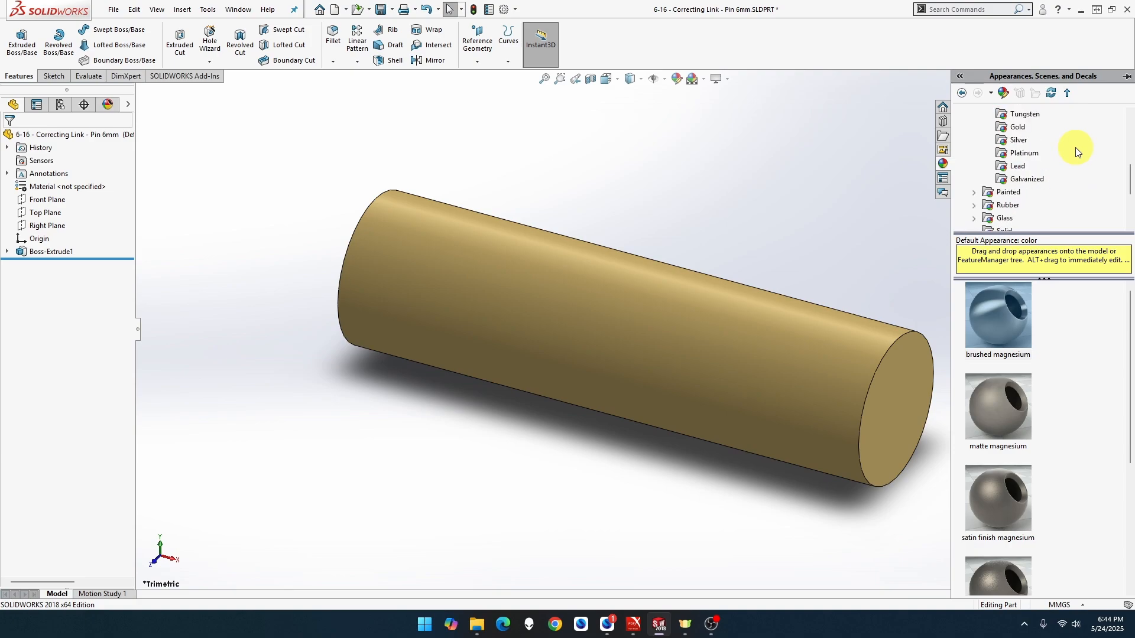
pyautogui.scroll(2, 1076, 151)
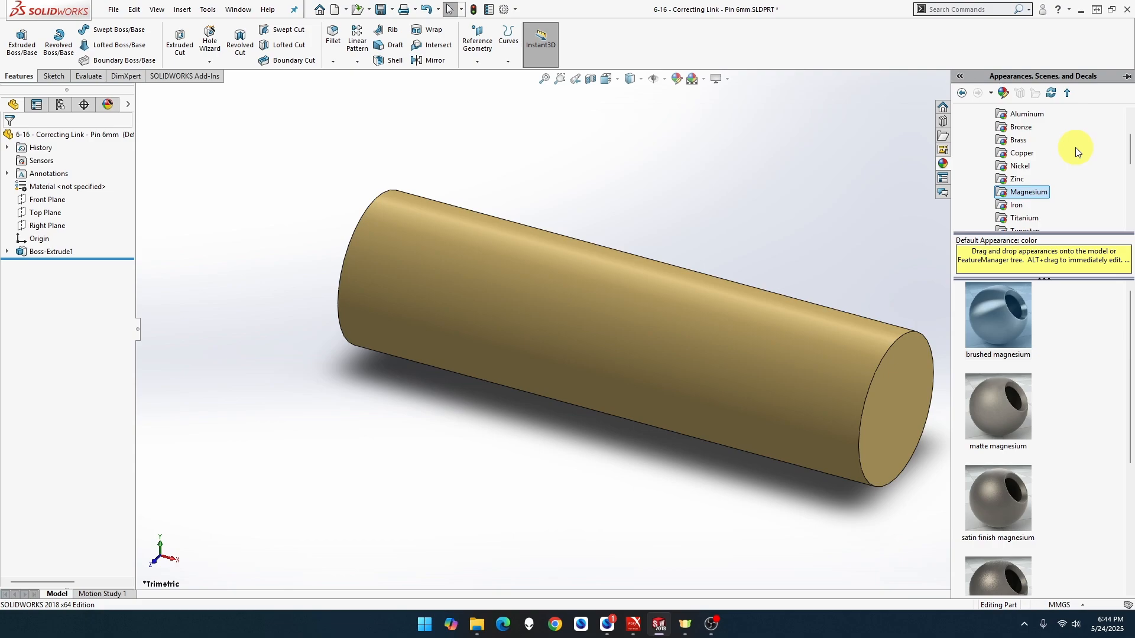
pyautogui.scroll(2, 1075, 152)
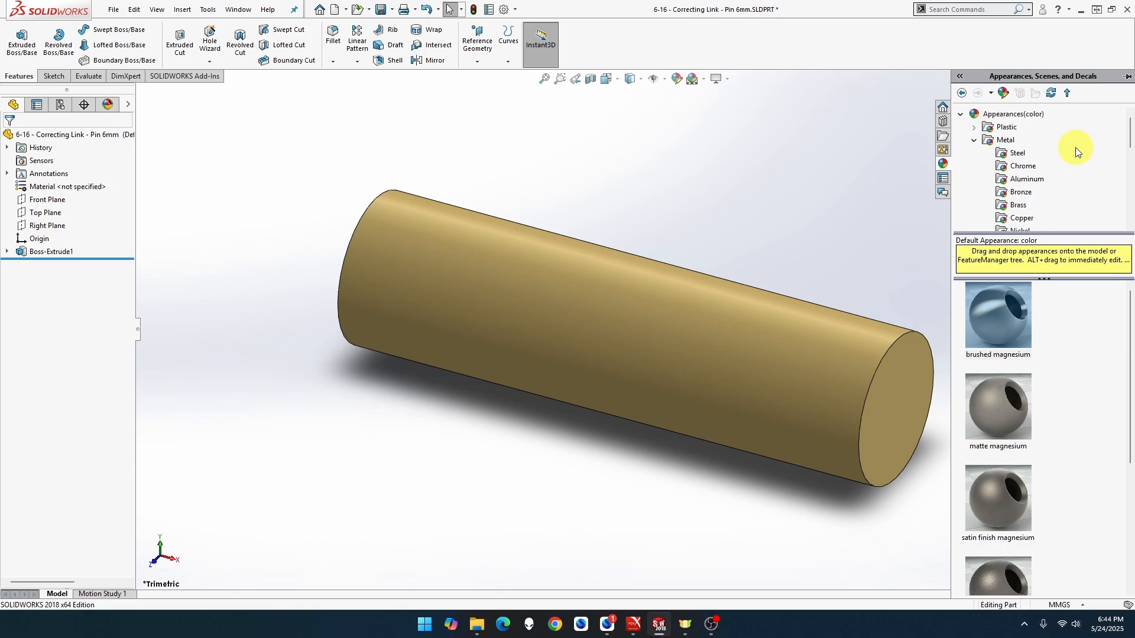
pyautogui.click(1017, 153)
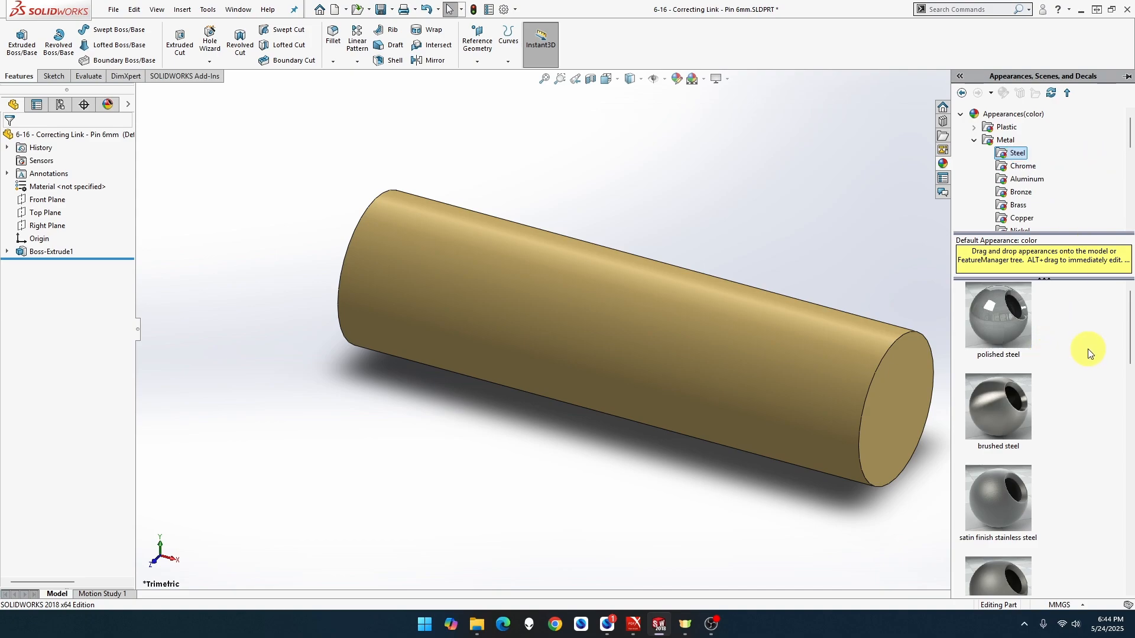
pyautogui.scroll(-2, 1089, 353)
pyautogui.scroll(-20, 1090, 353)
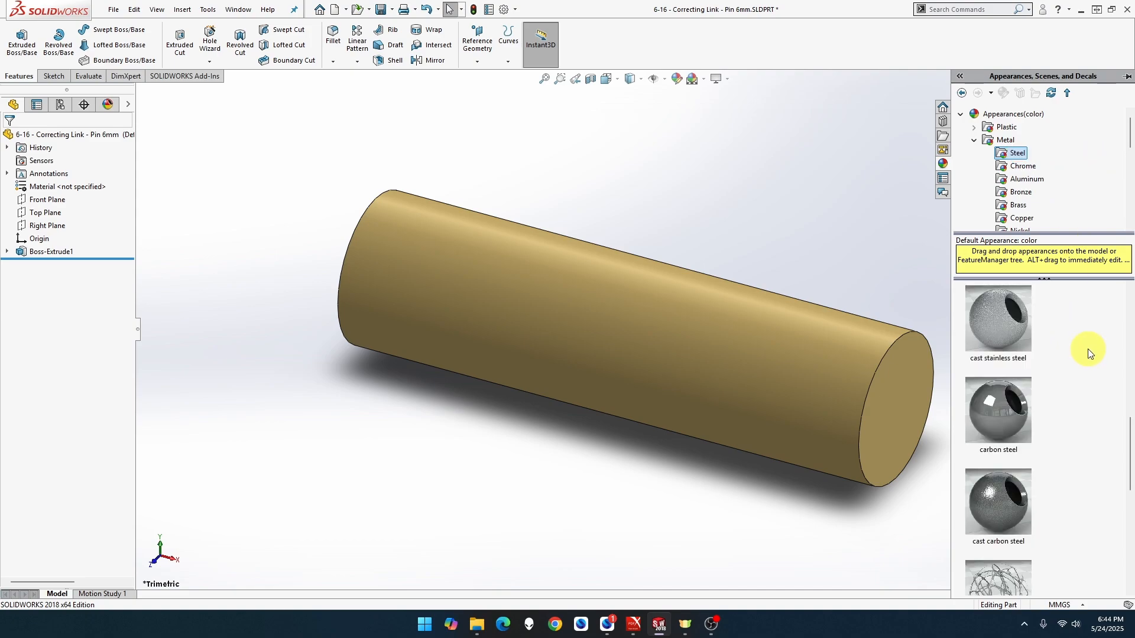
pyautogui.scroll(-2, 1090, 353)
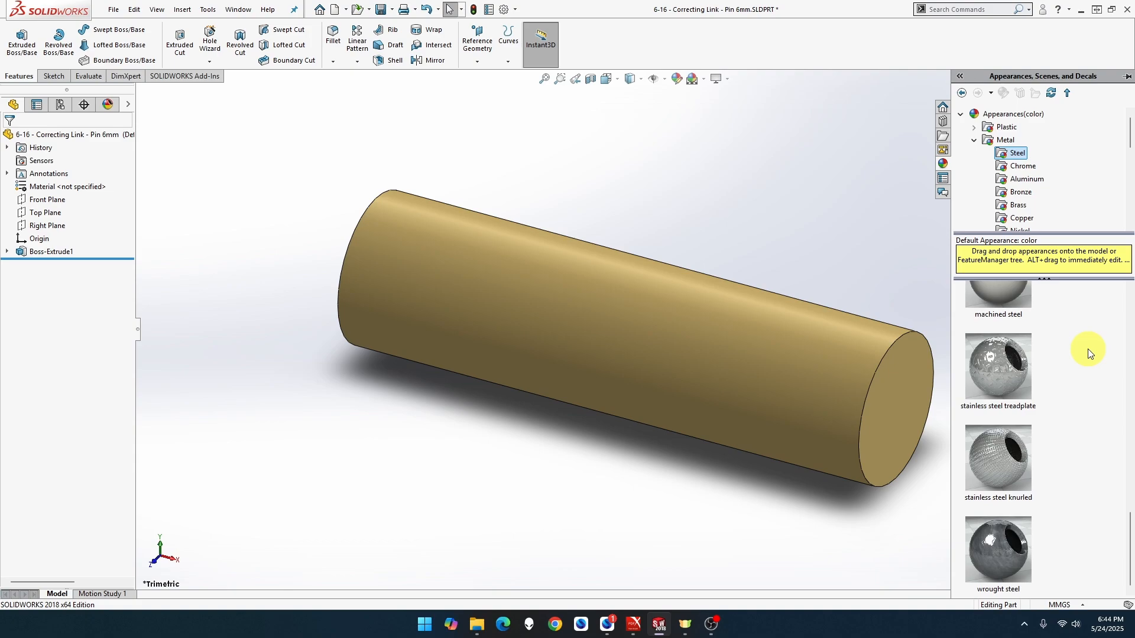
pyautogui.moveTo(996, 468); pyautogui.dragTo(777, 380)
pyautogui.click(795, 377)
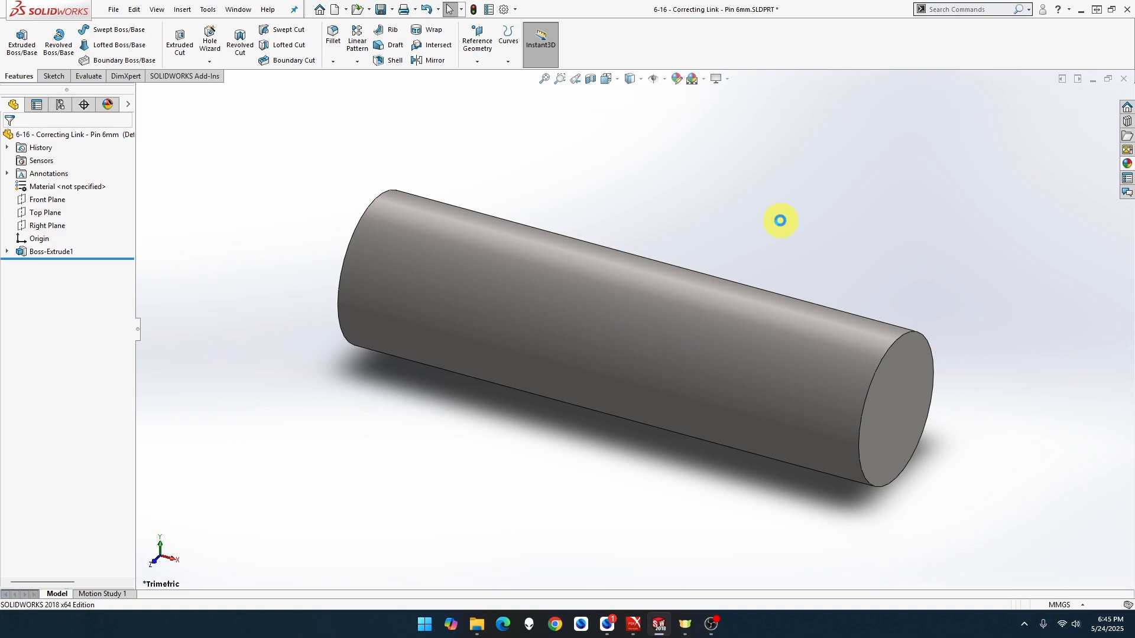
pyautogui.hotkey('ctrl', 's')
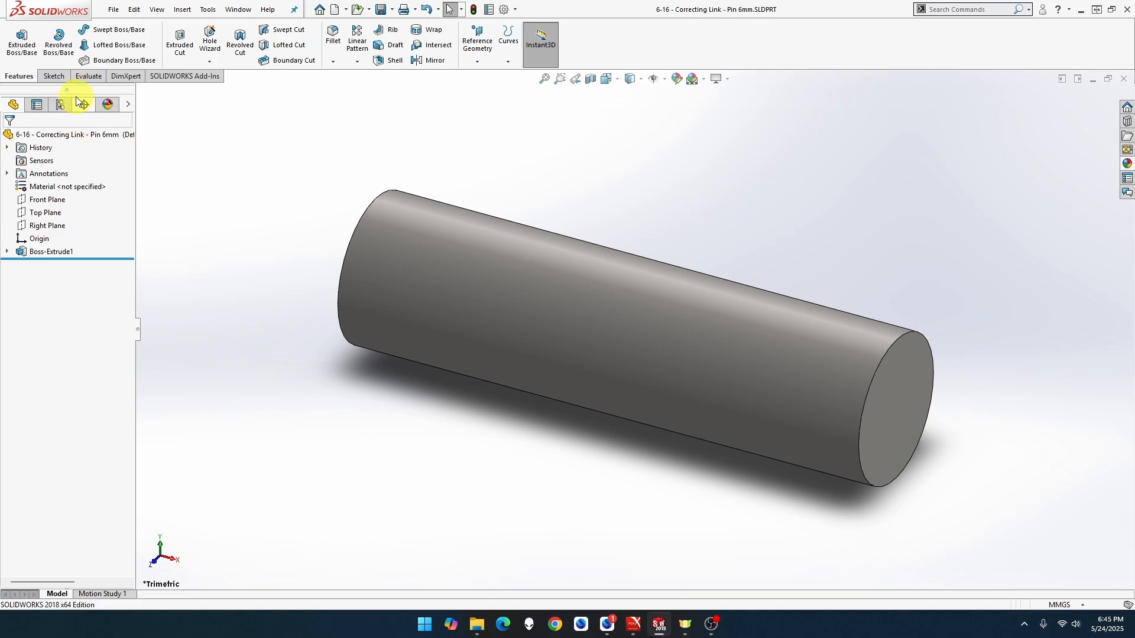
# Step: Create a new part from the Part MMGS template and save it as "6-16 - Correcting Link - Pin 8mm"
pyautogui.click(114, 10)
pyautogui.click(143, 26)
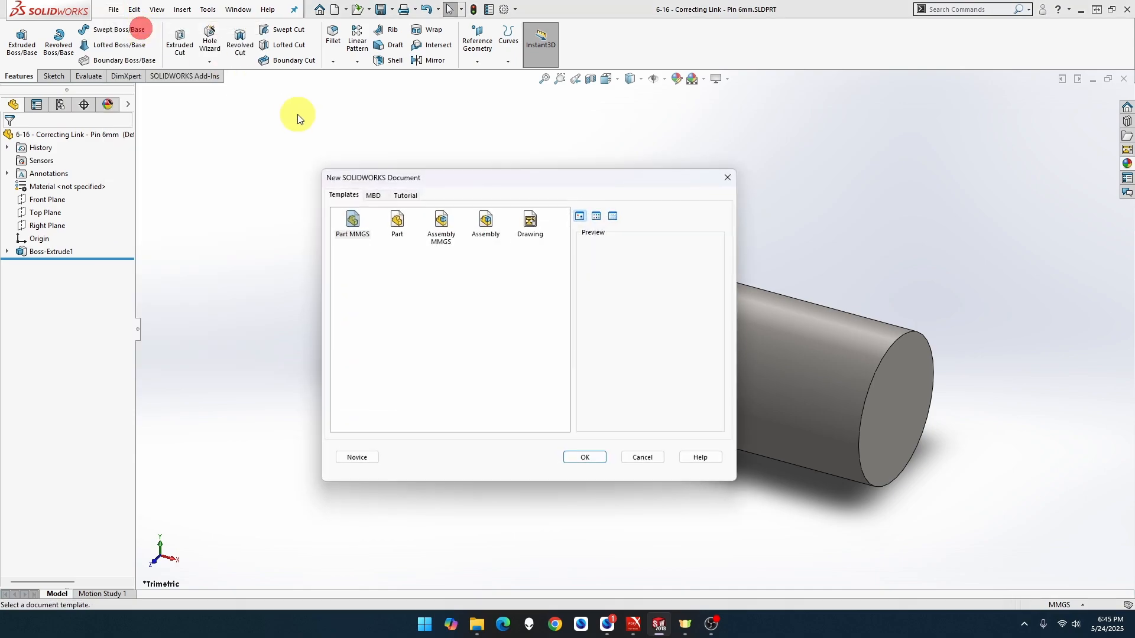
pyautogui.doubleClick(353, 227)
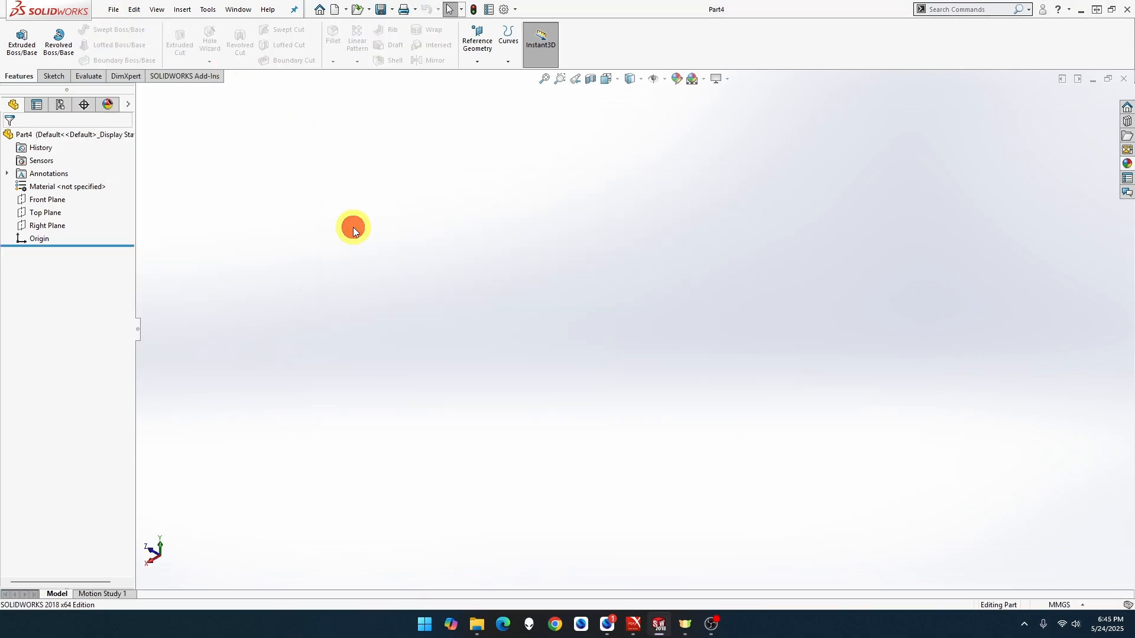
pyautogui.hotkey('ctrl', 's')
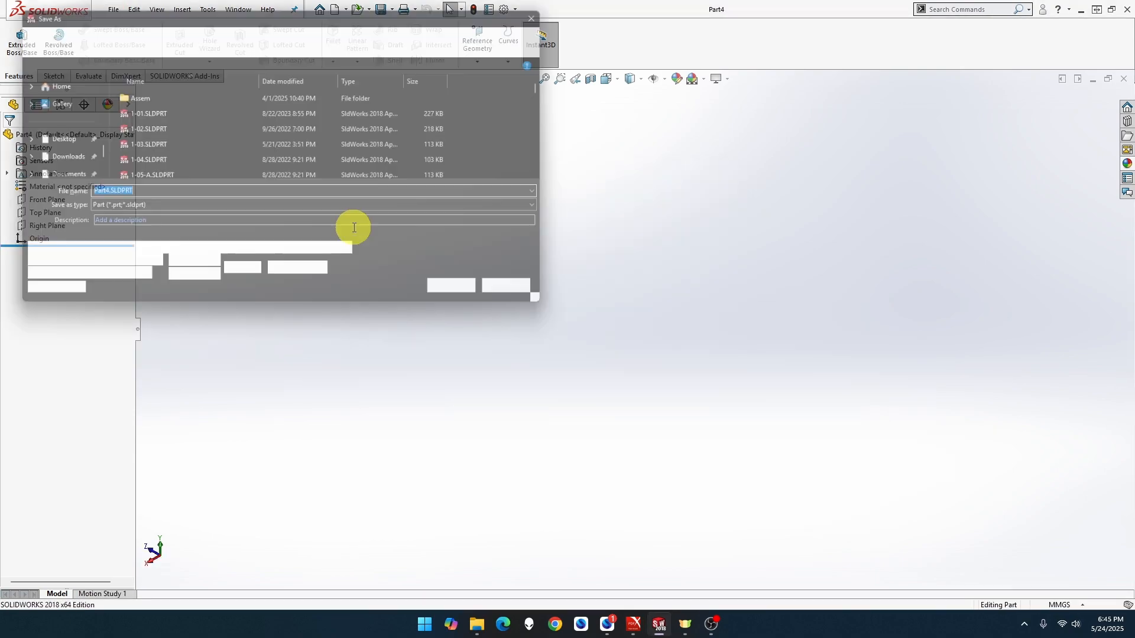
pyautogui.write('6')
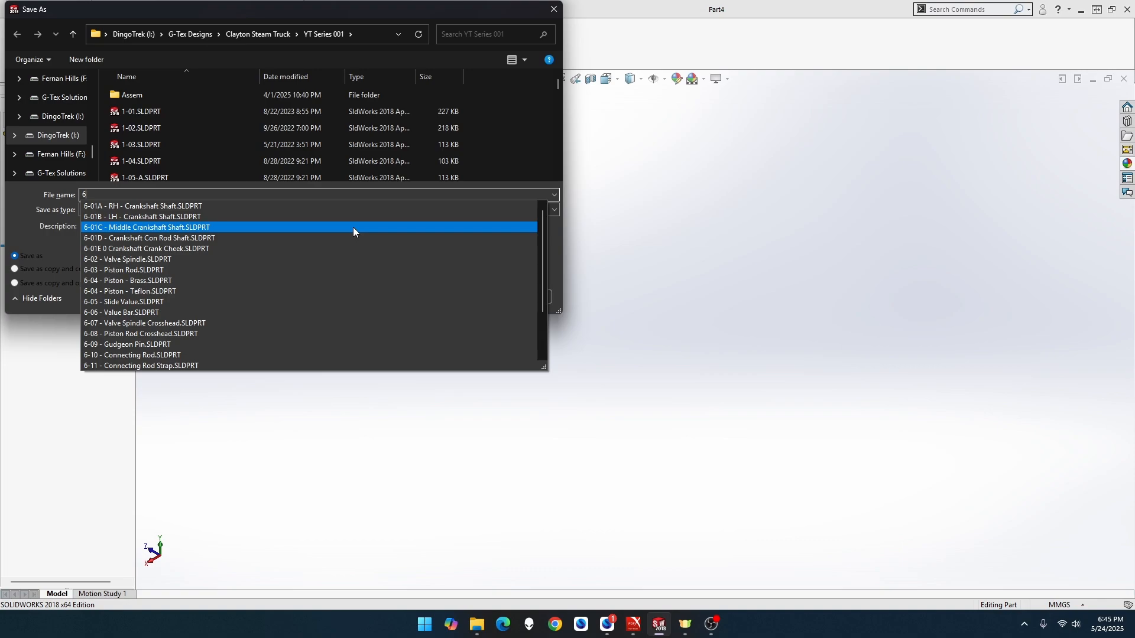
pyautogui.write('-16')
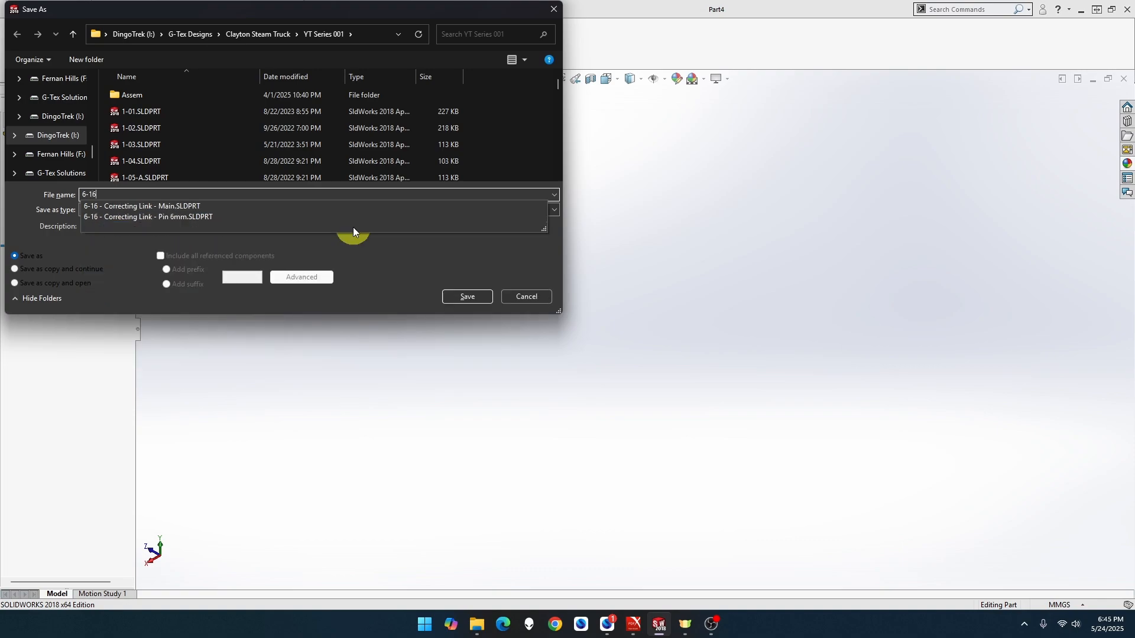
pyautogui.click(230, 218)
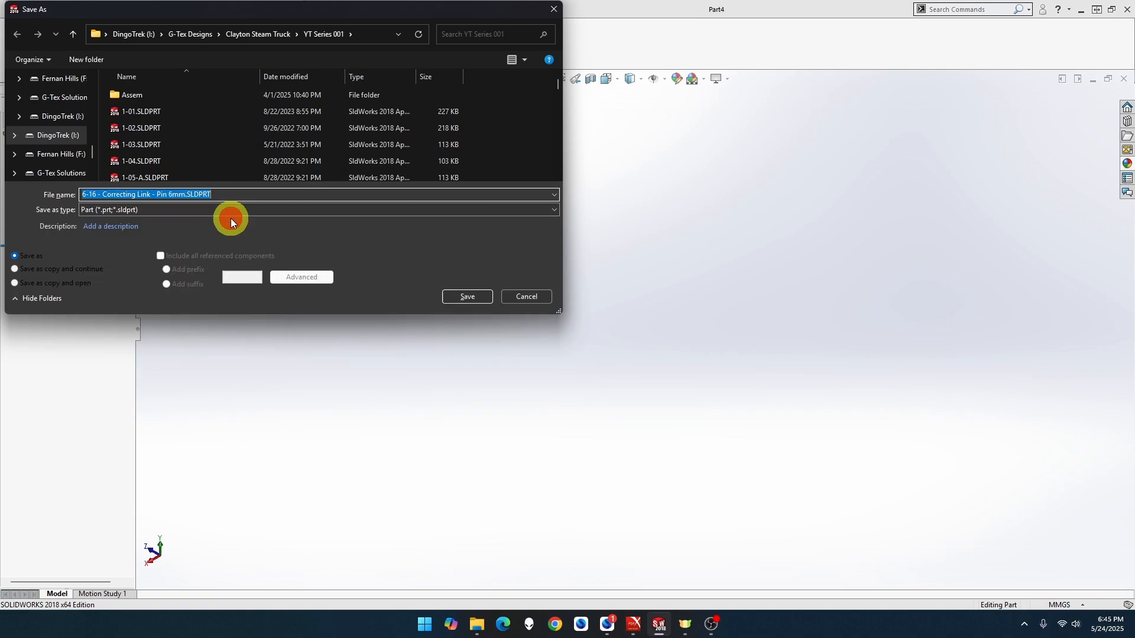
pyautogui.click(175, 196)
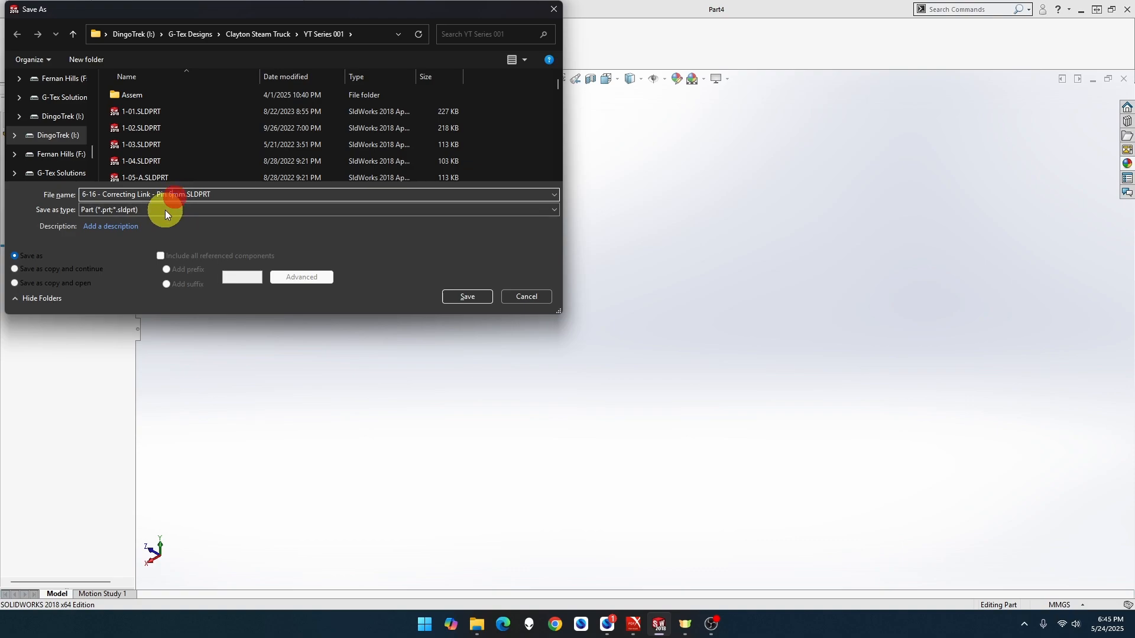
pyautogui.click(161, 229)
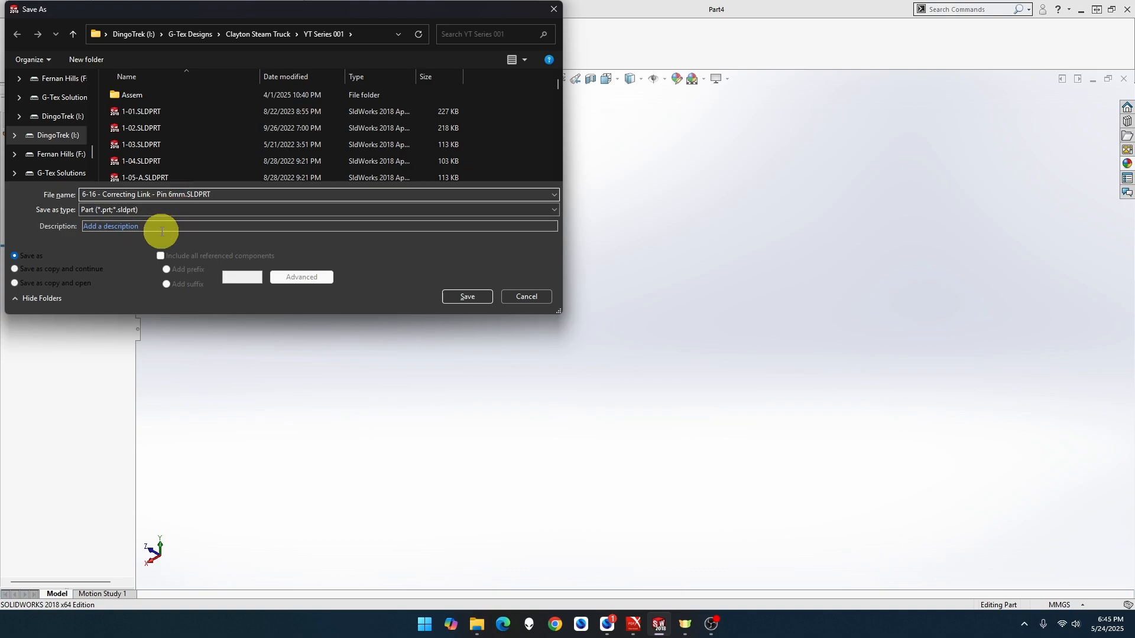
pyautogui.press('BackSpace')
pyautogui.write('8')
pyautogui.press('Return')
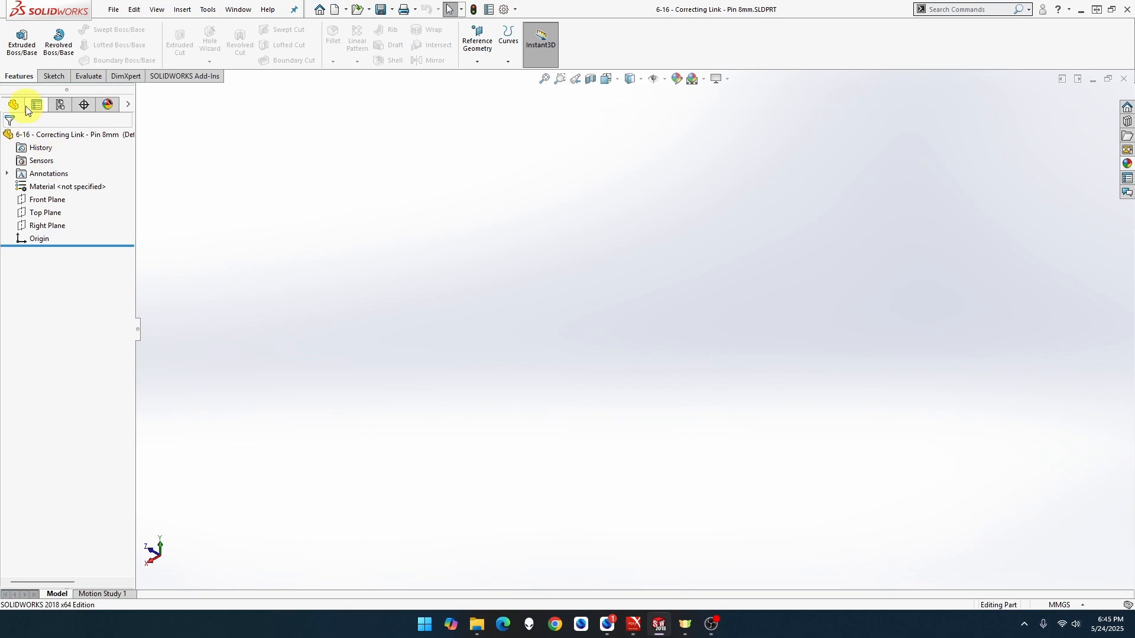
# Step: Start a sketch on the Right Plane and draw a circle about 124 mm in diameter centred on the origin
pyautogui.rightClick(55, 226)
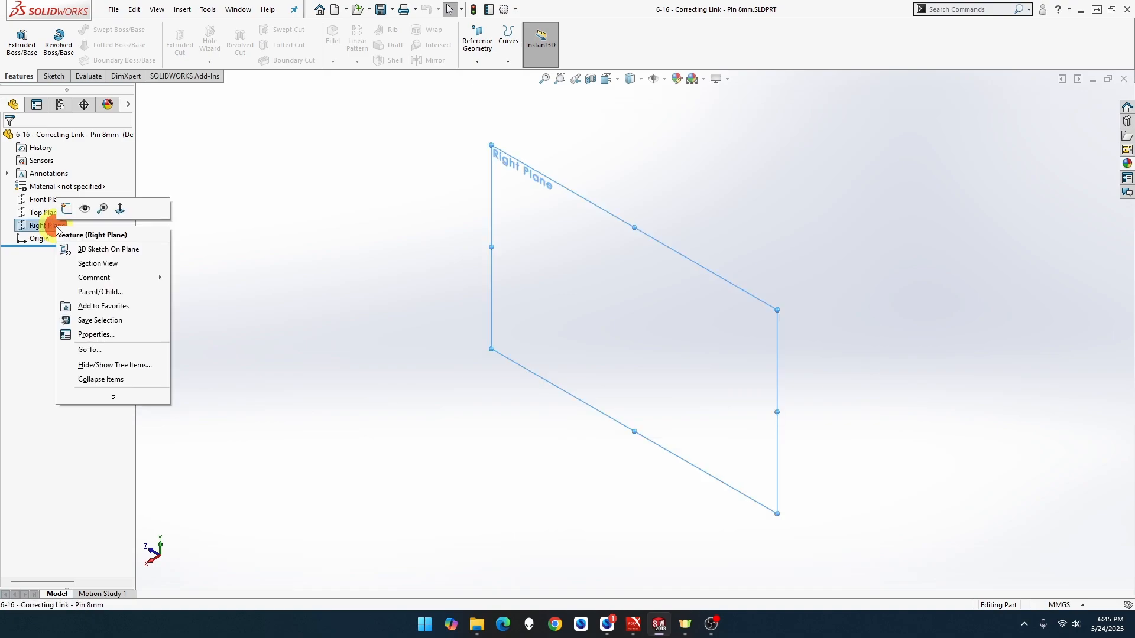
pyautogui.click(66, 210)
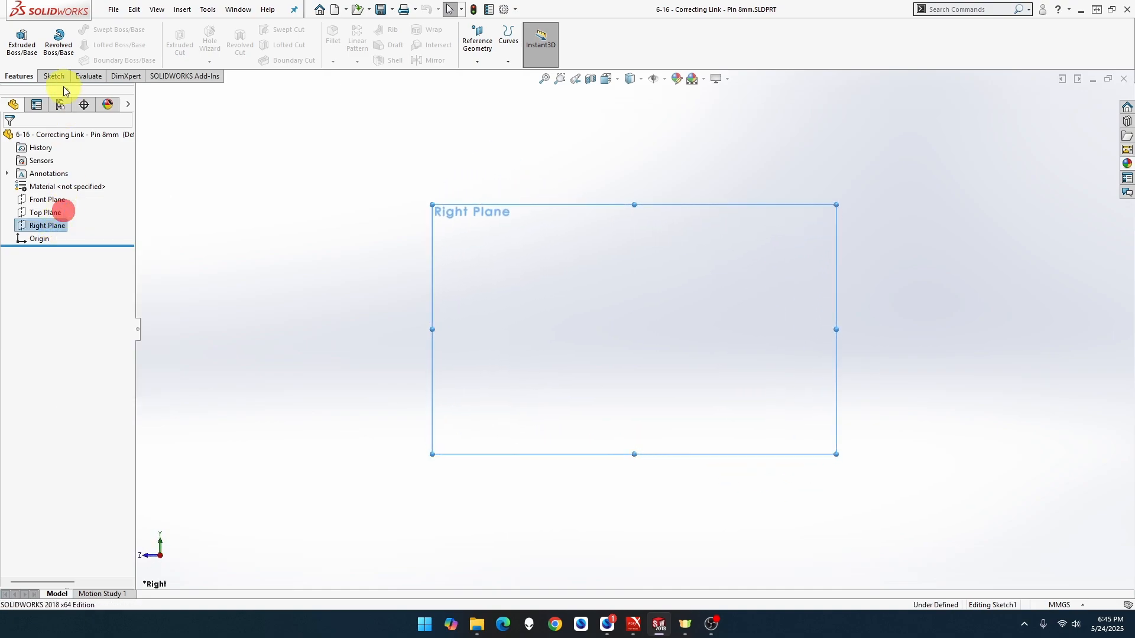
pyautogui.click(104, 31)
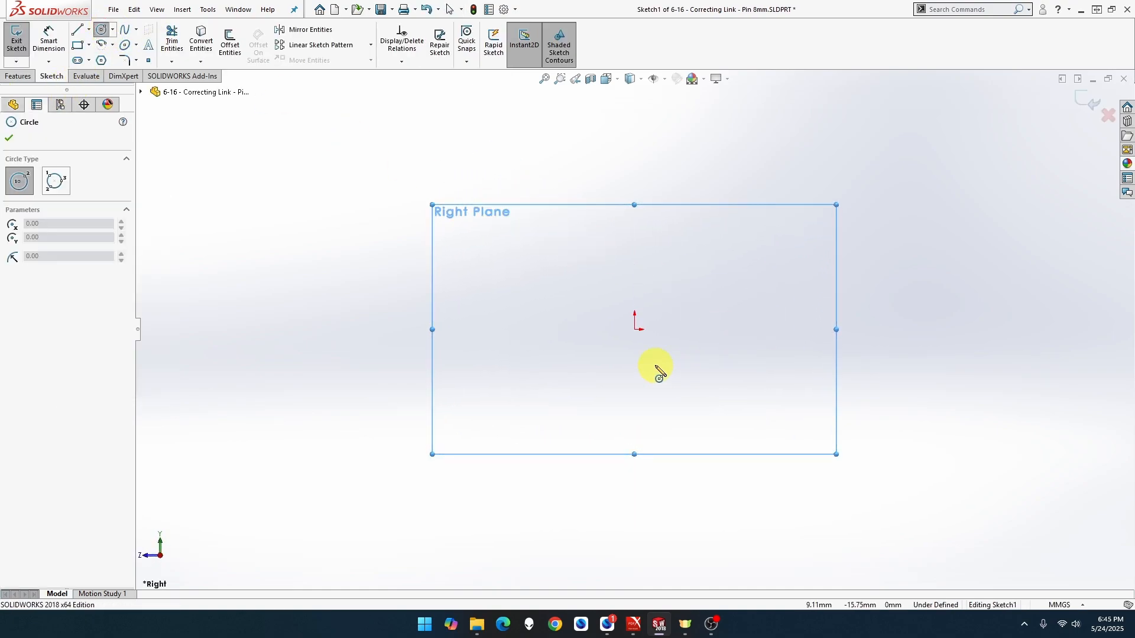
pyautogui.click(634, 329)
pyautogui.click(729, 225)
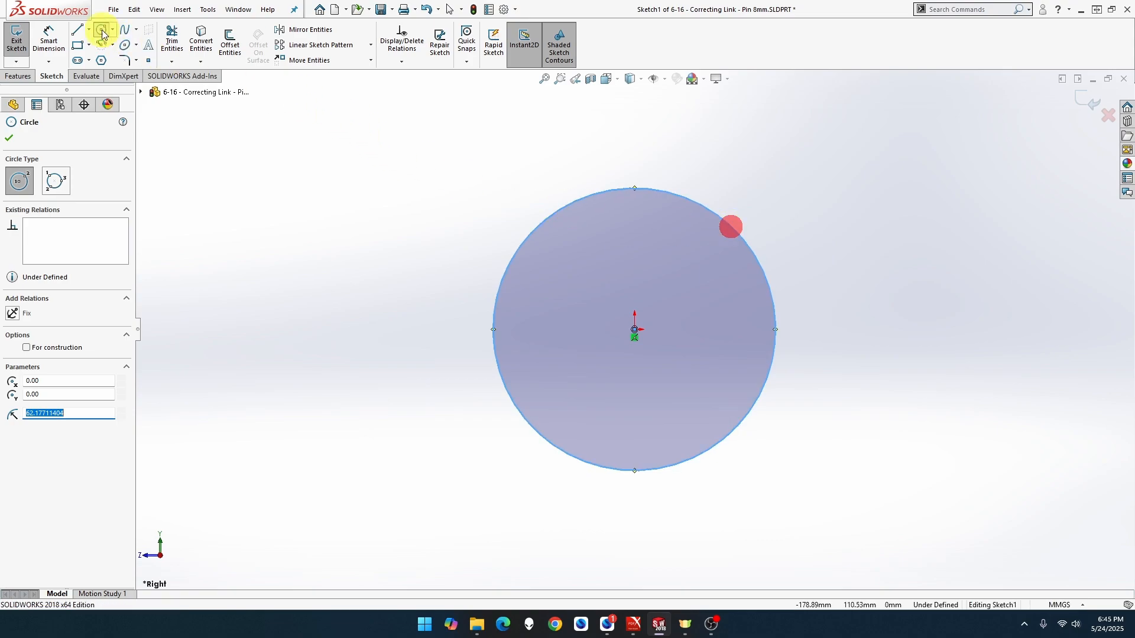
# Step: Dimension the circle's diameter as 8 mm
pyautogui.click(49, 43)
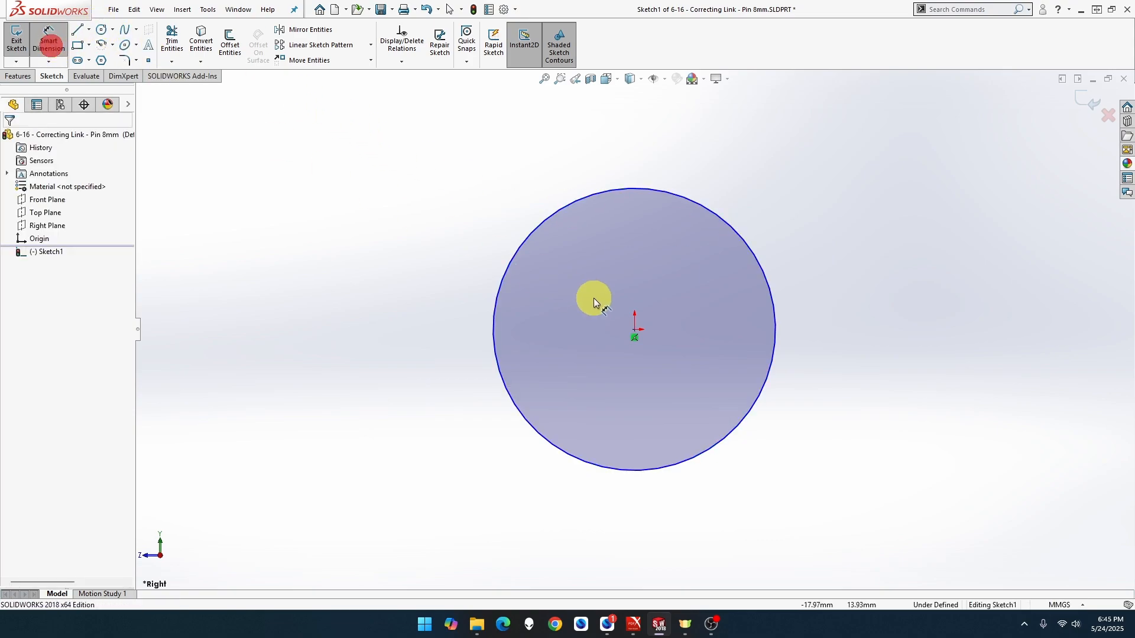
pyautogui.click(536, 228)
pyautogui.click(467, 169)
pyautogui.write('8.00mm')
pyautogui.press('Return')
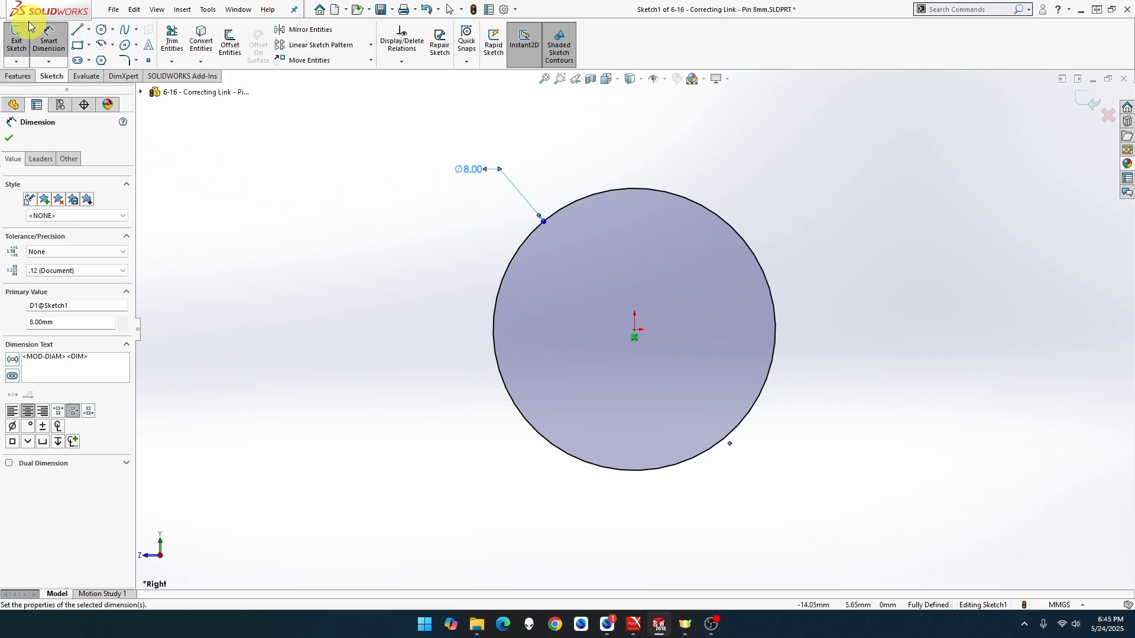
# Step: Extrude the 8 mm circle as a boss 22 mm long with the Mid Plane end condition
pyautogui.click(17, 76)
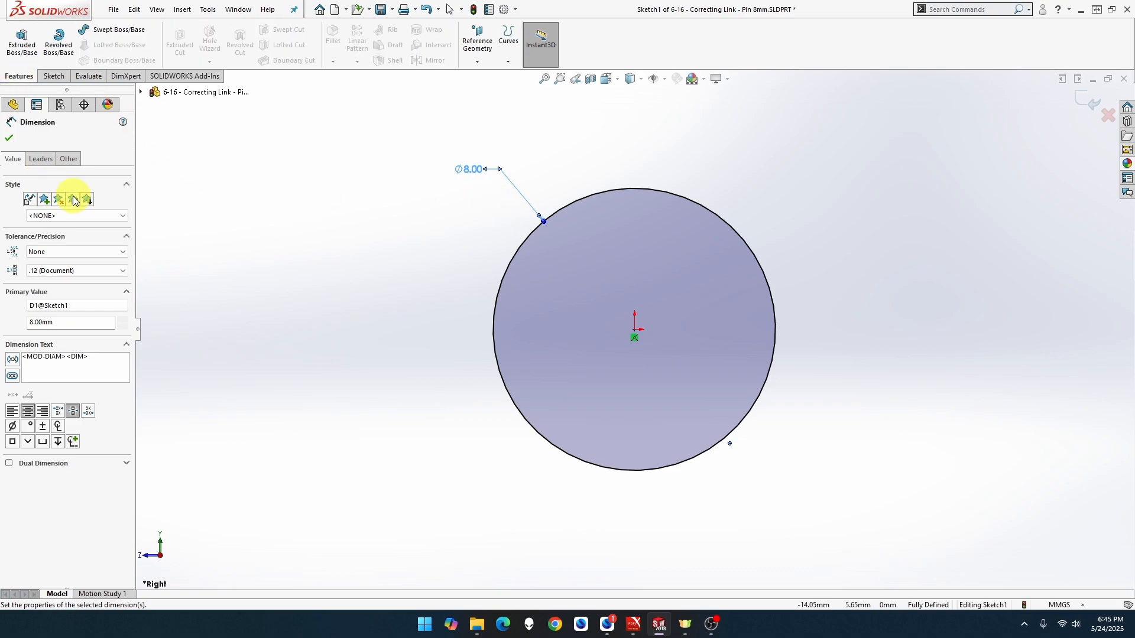
pyautogui.click(21, 40)
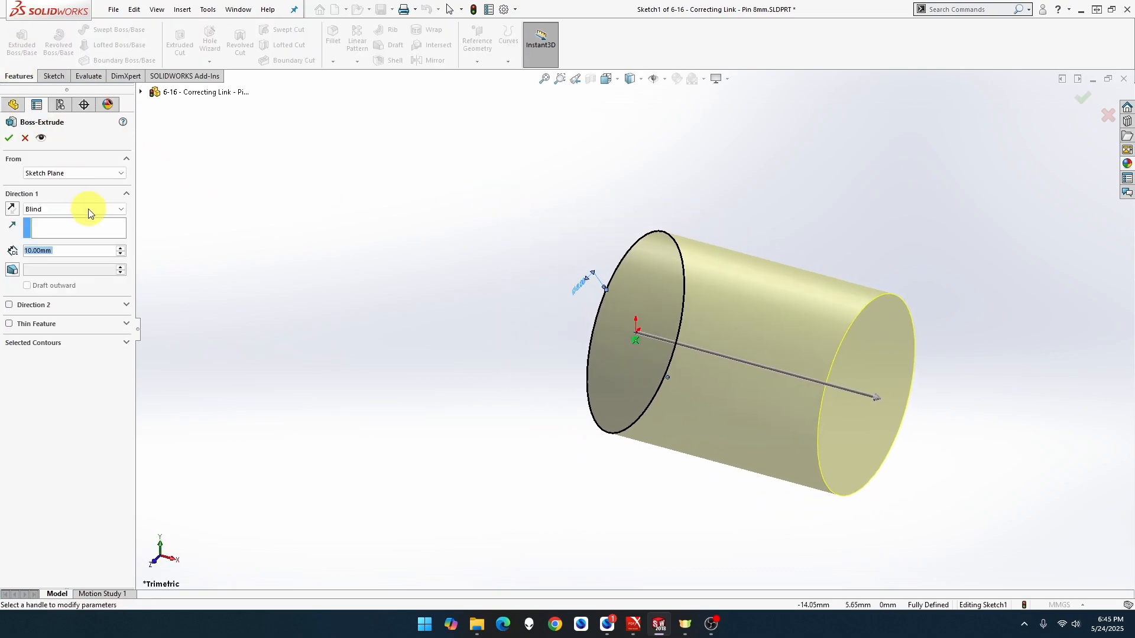
pyautogui.click(89, 213)
pyautogui.click(81, 258)
pyautogui.write('2')
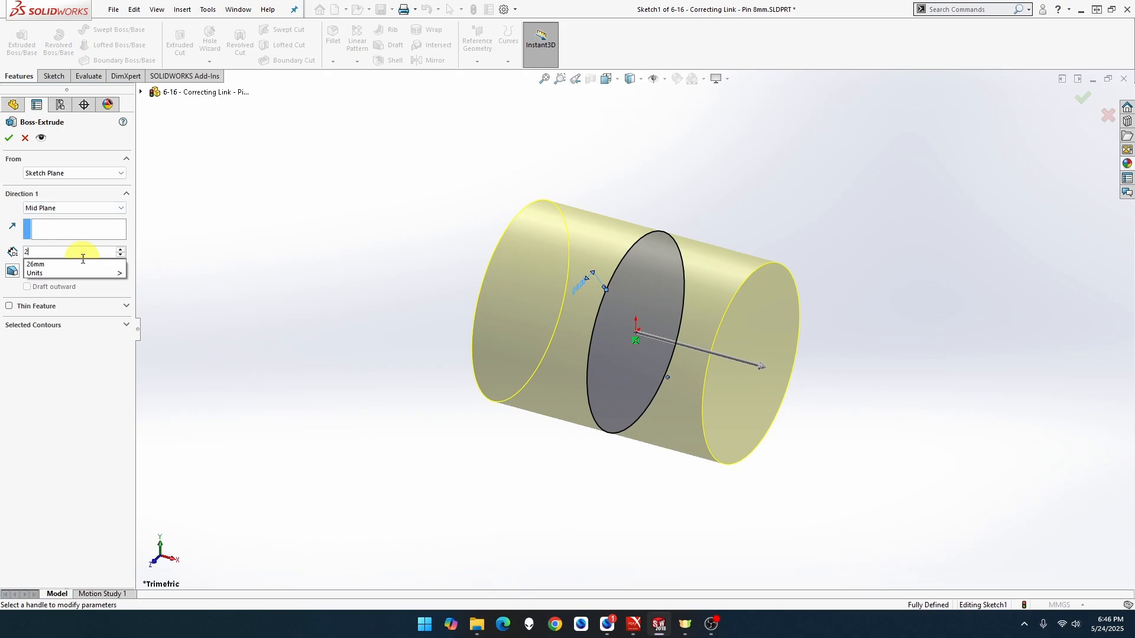
pyautogui.write('2')
pyautogui.press('Return')
pyautogui.click(7, 140)
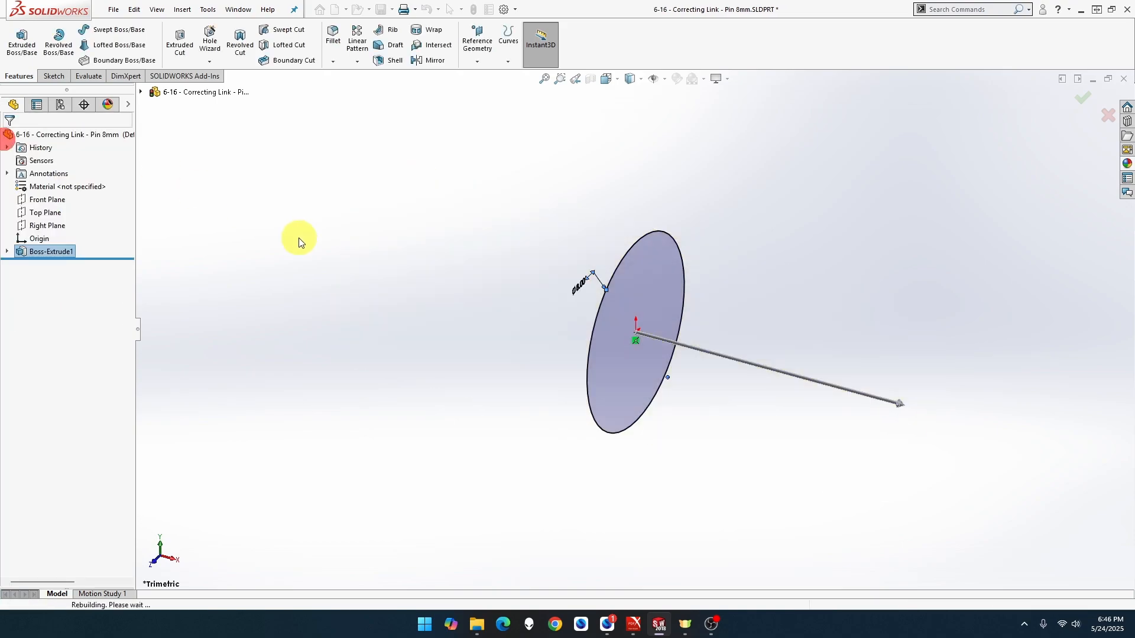
# Step: Apply the same steel appearance as on the 6 mm pin to the whole 8 mm pin part and save it
pyautogui.click(1127, 164)
pyautogui.moveTo(1020, 474); pyautogui.dragTo(750, 346)
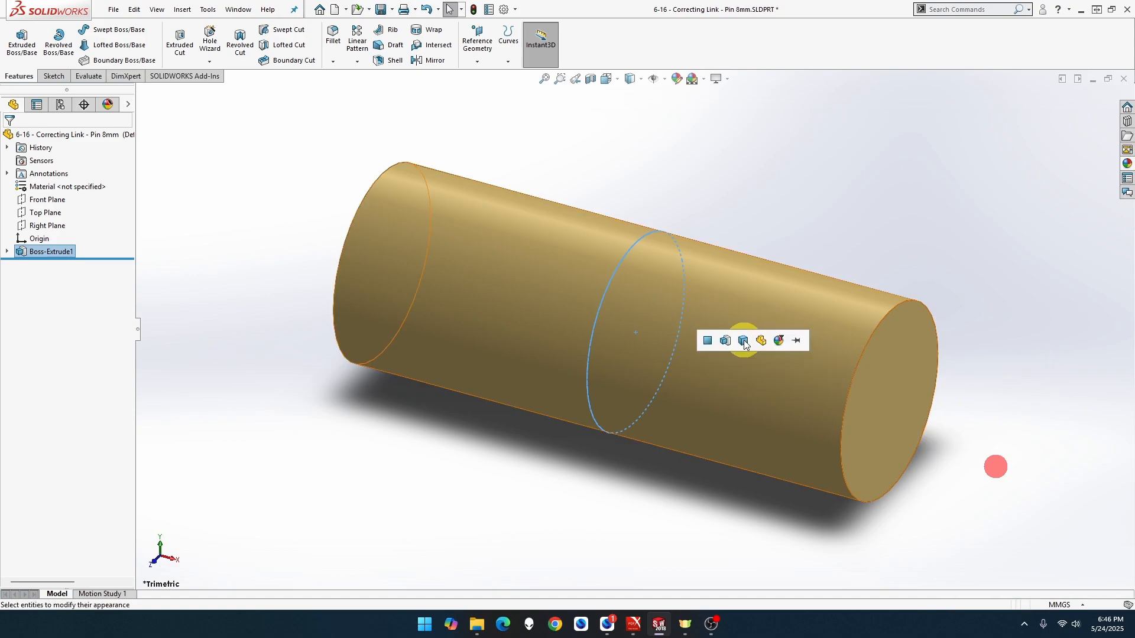
pyautogui.click(761, 341)
pyautogui.click(759, 343)
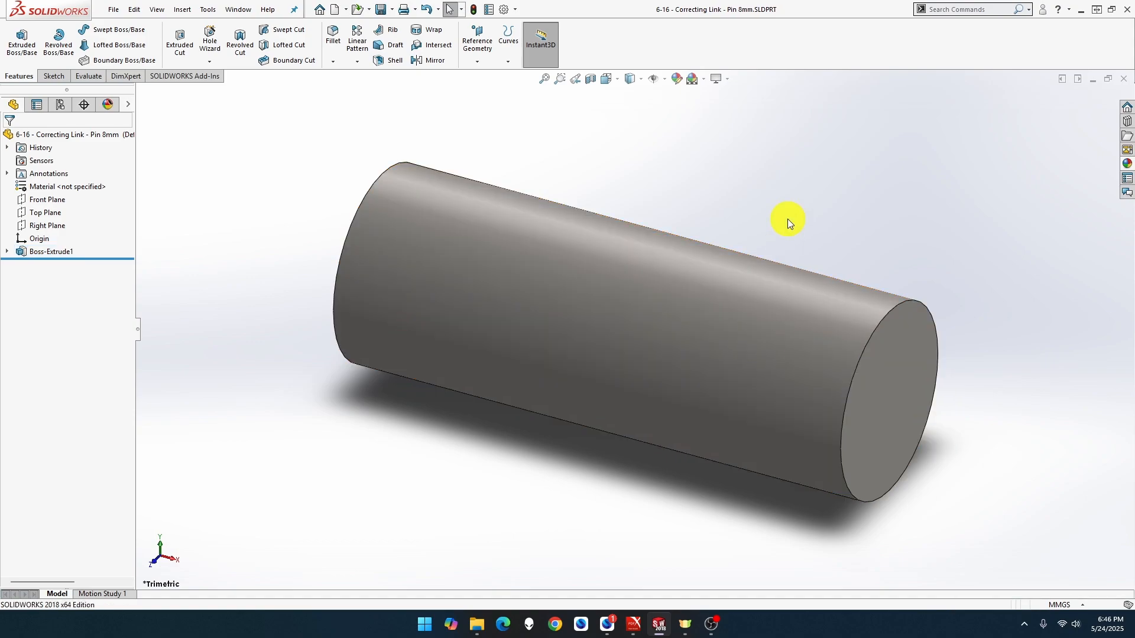
# Step: Create a new part document from the Part MMGS template
pyautogui.hotkey('ctrl', 'n')
pyautogui.click(351, 236)
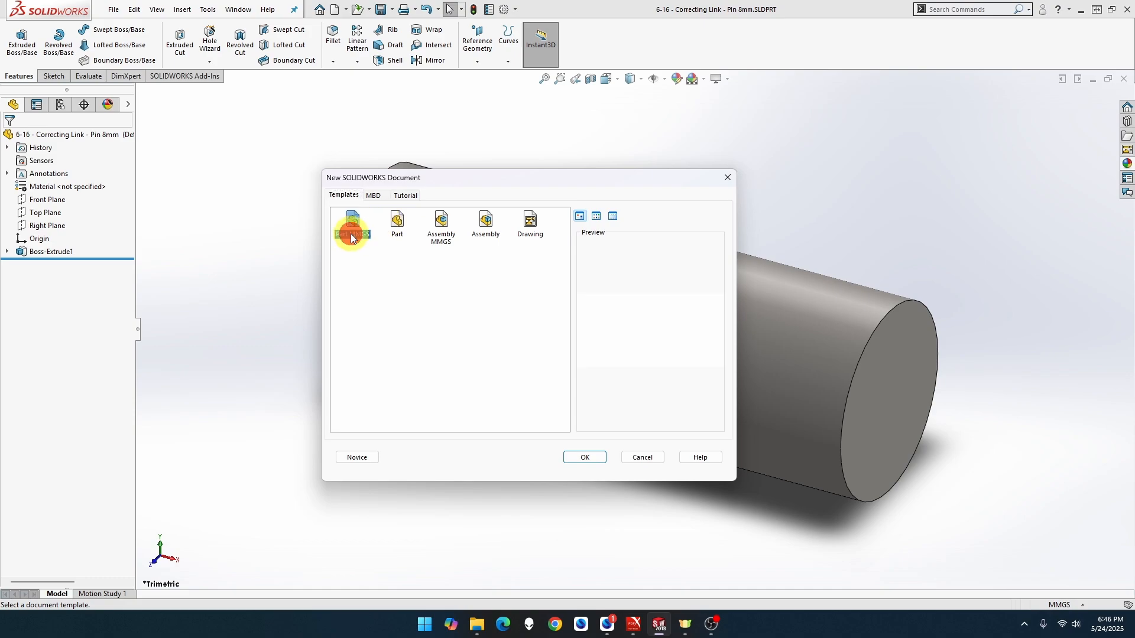
pyautogui.doubleClick(351, 236)
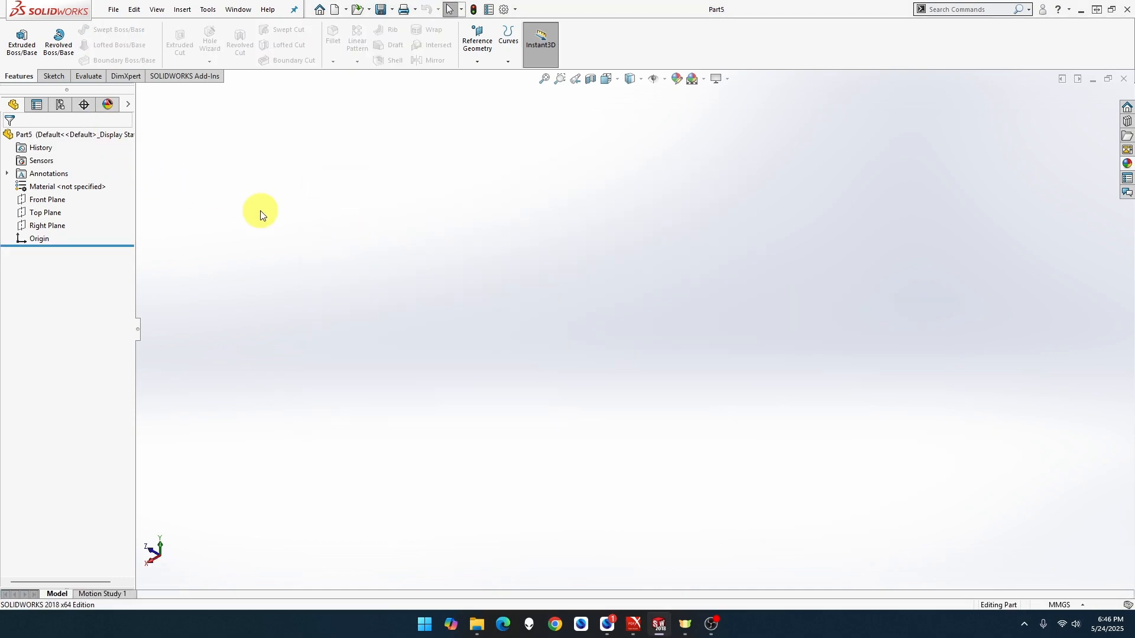
# Step: Save the new part as "6-16 - Correcting Link -middle Hole", basing the file name on the existing 6 mm pin file
pyautogui.hotkey('ctrl', 's')
pyautogui.write('6-16')
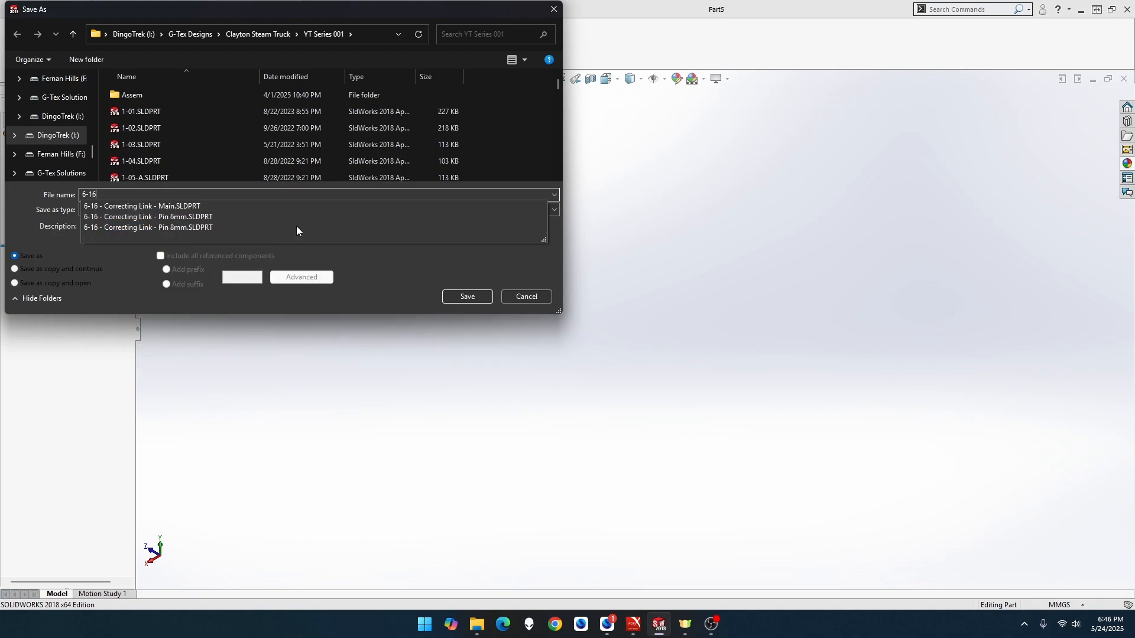
pyautogui.click(296, 226)
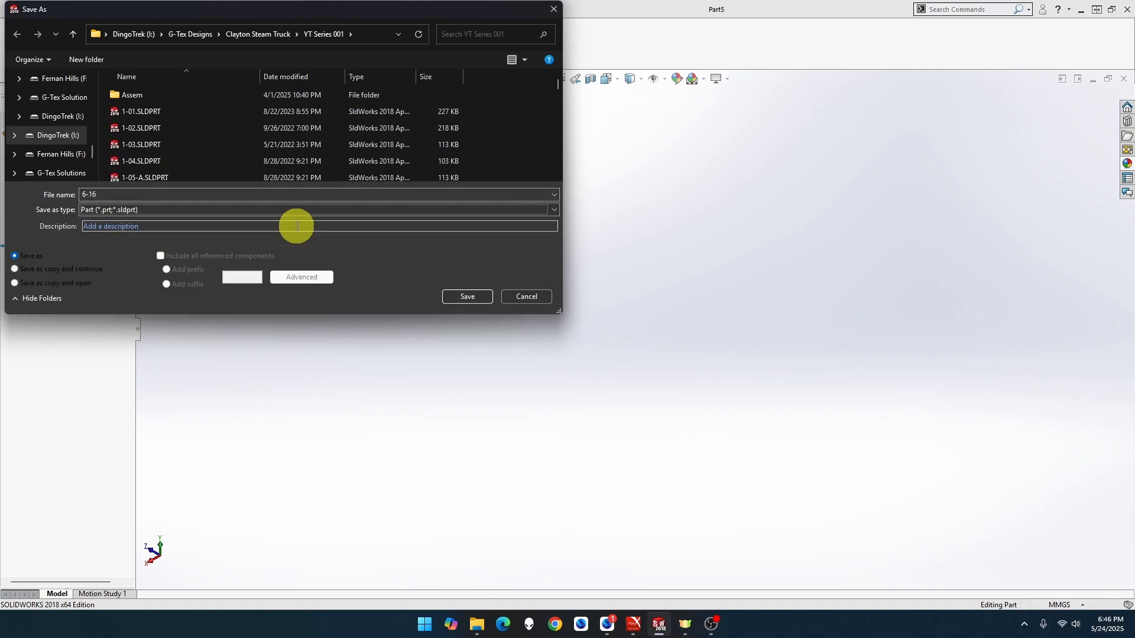
pyautogui.click(295, 195)
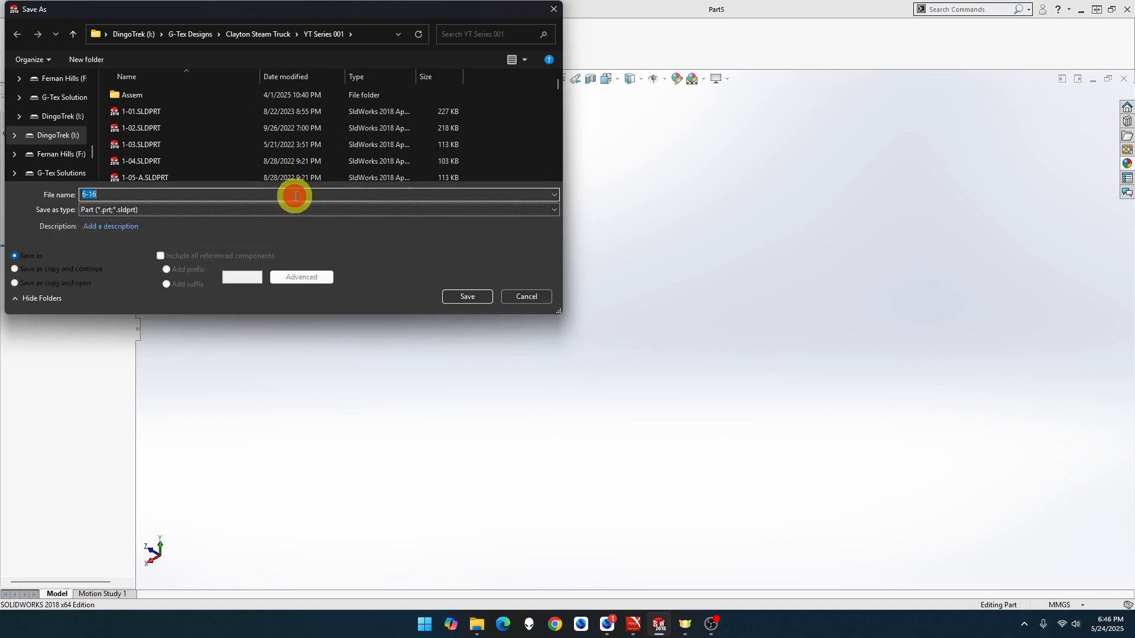
pyautogui.press('BackSpace')
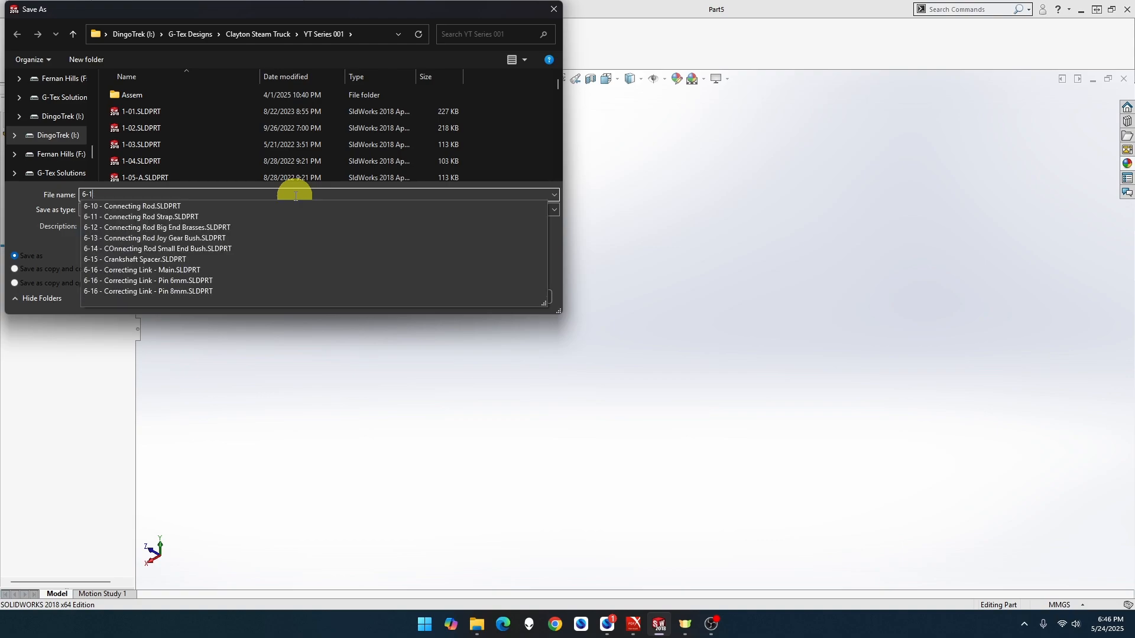
pyautogui.write('6')
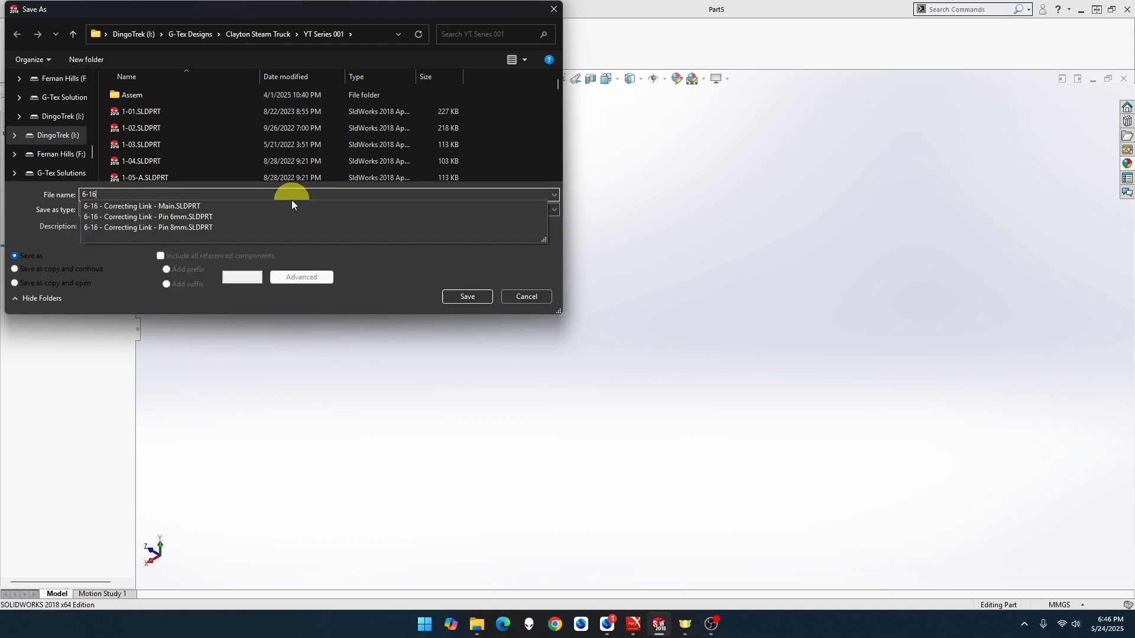
pyautogui.click(188, 216)
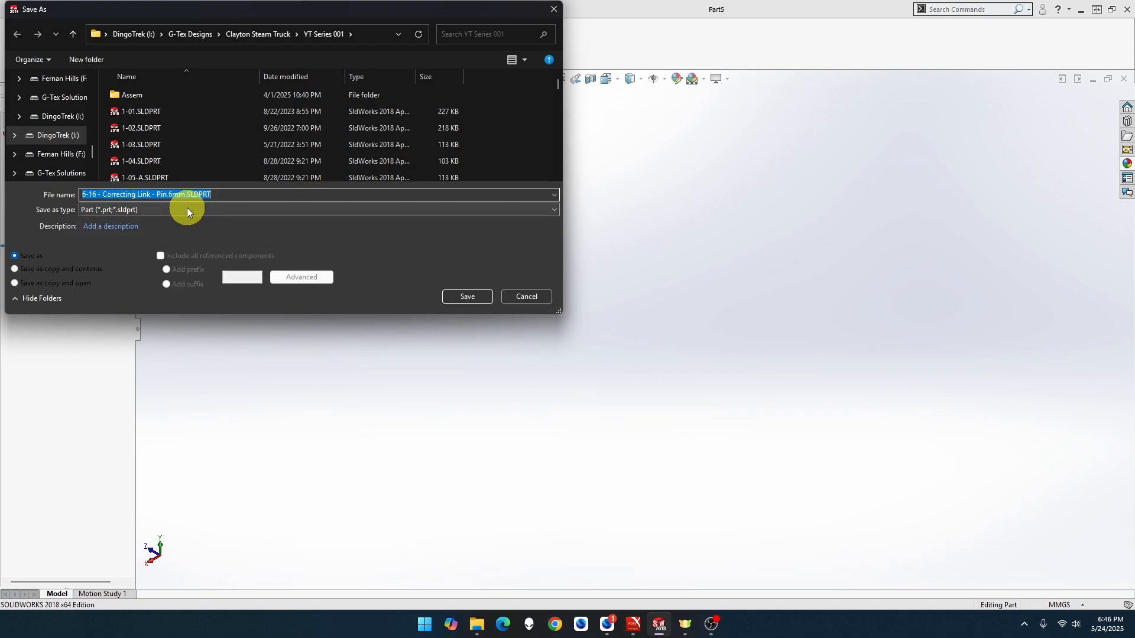
pyautogui.click(181, 199)
pyautogui.moveTo(155, 195); pyautogui.dragTo(267, 201)
pyautogui.press('BackSpace')
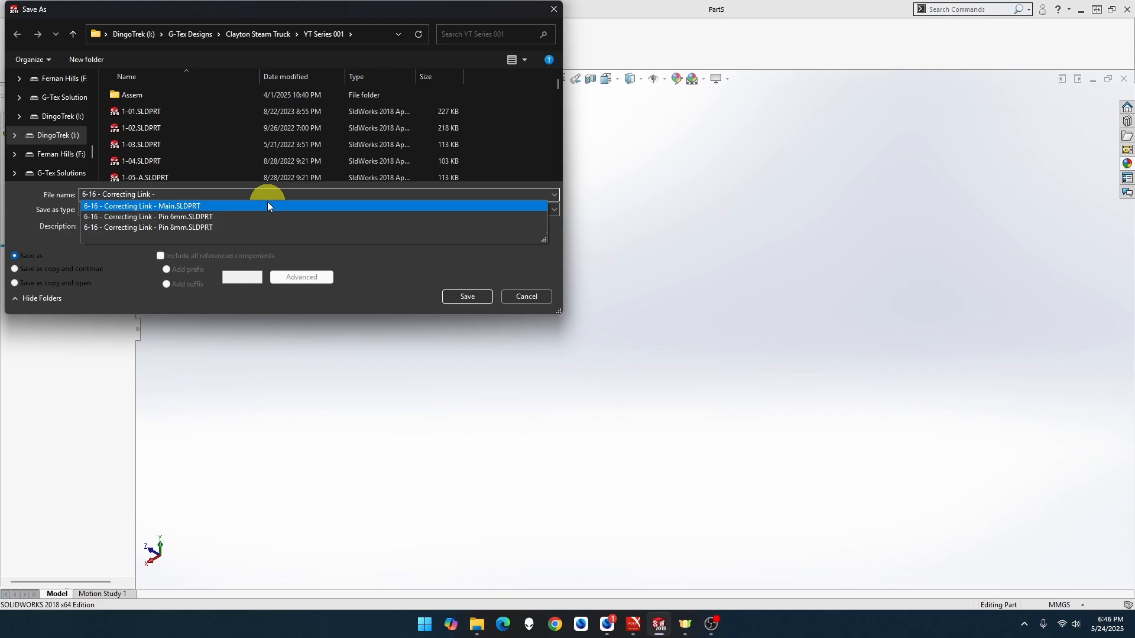
pyautogui.write('middle Hole')
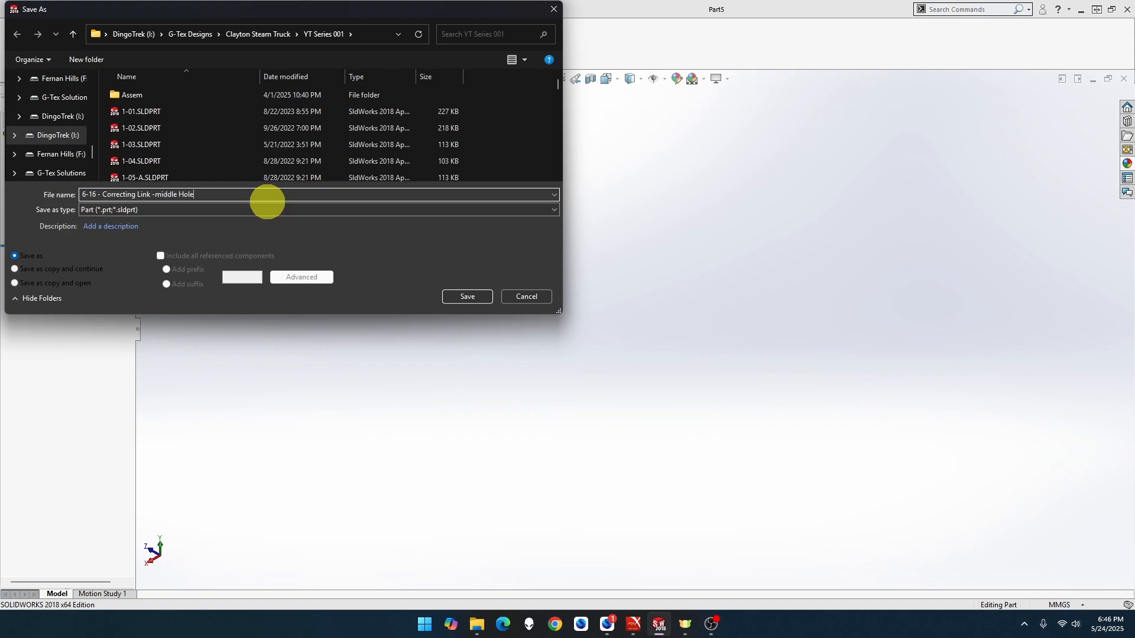
pyautogui.press('Return')
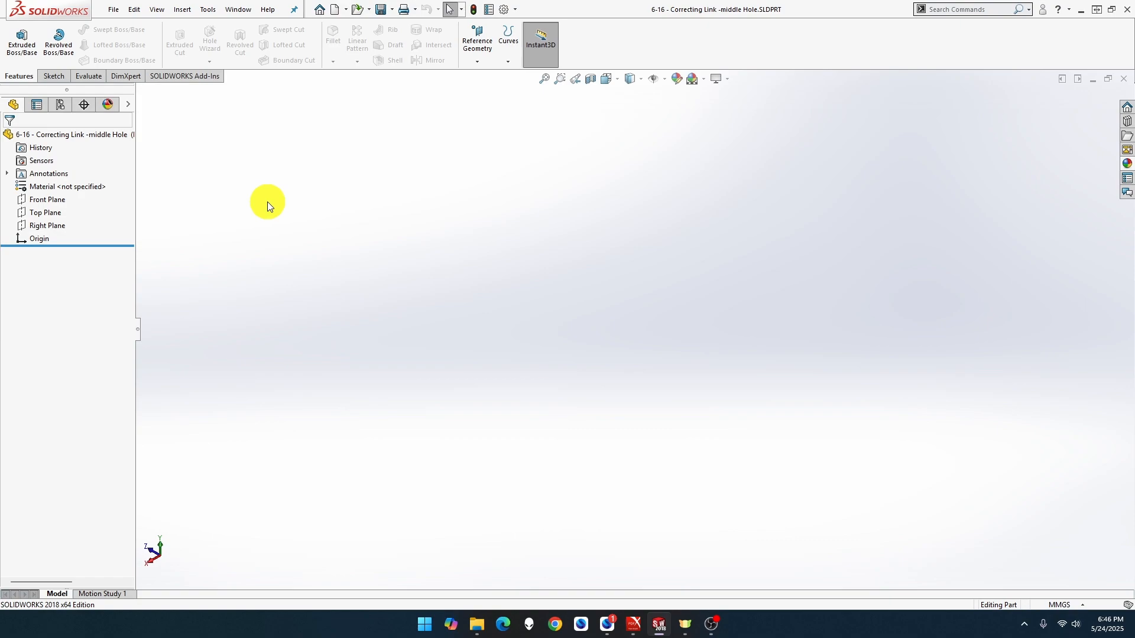
# Step: Sketch two concentric circles about 65 mm and 98 mm in diameter on the Right Plane, centred on the origin
pyautogui.click(54, 227)
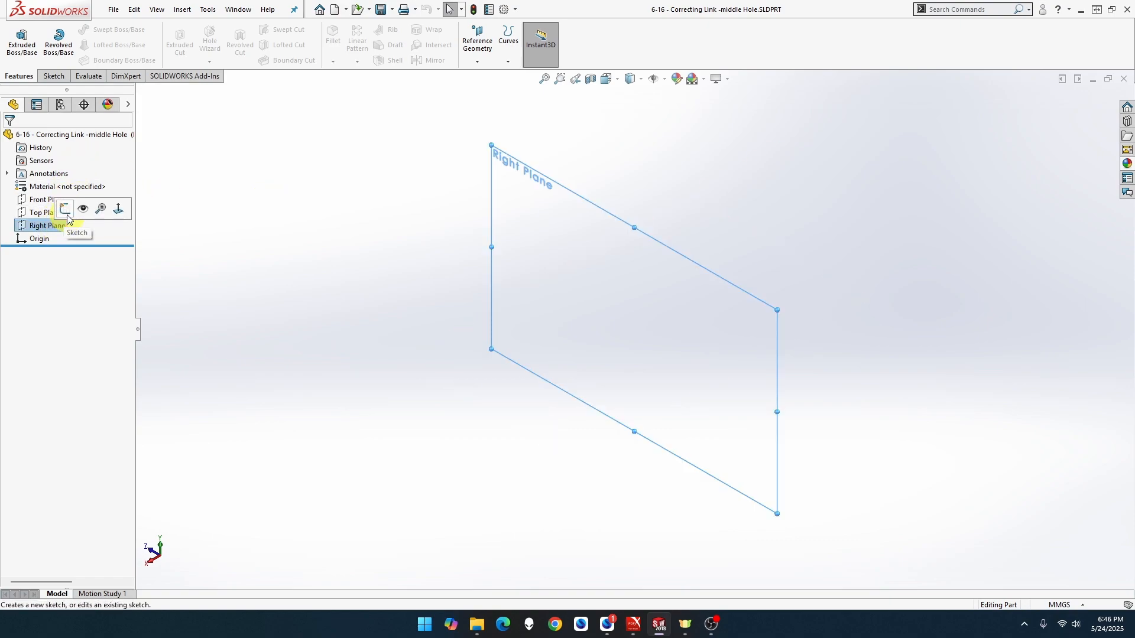
pyautogui.click(65, 209)
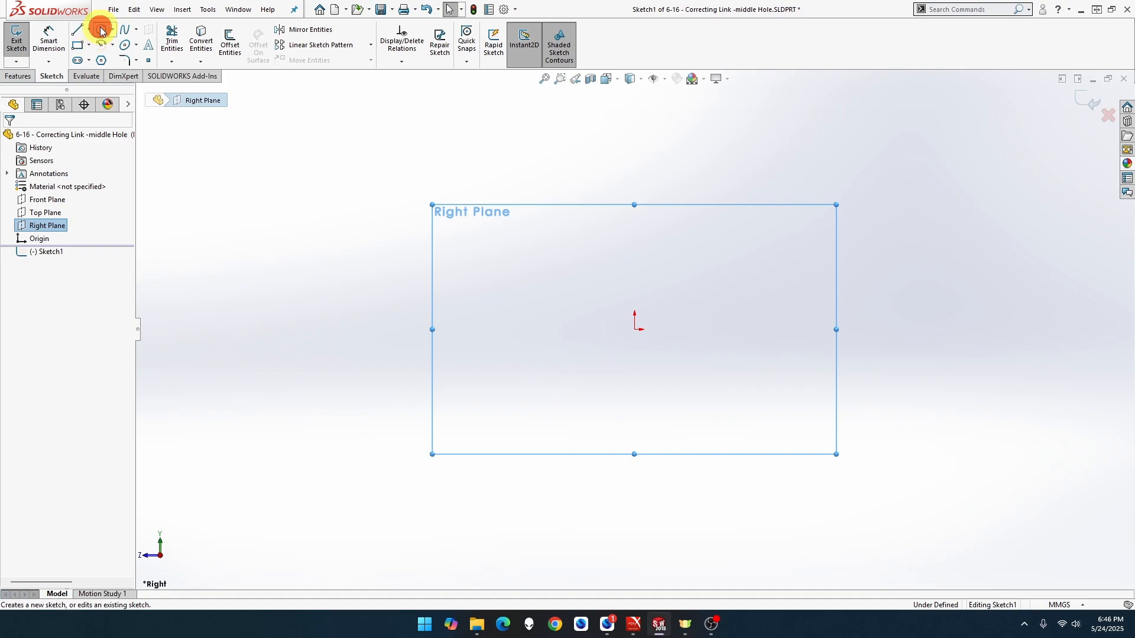
pyautogui.click(101, 31)
pyautogui.click(636, 333)
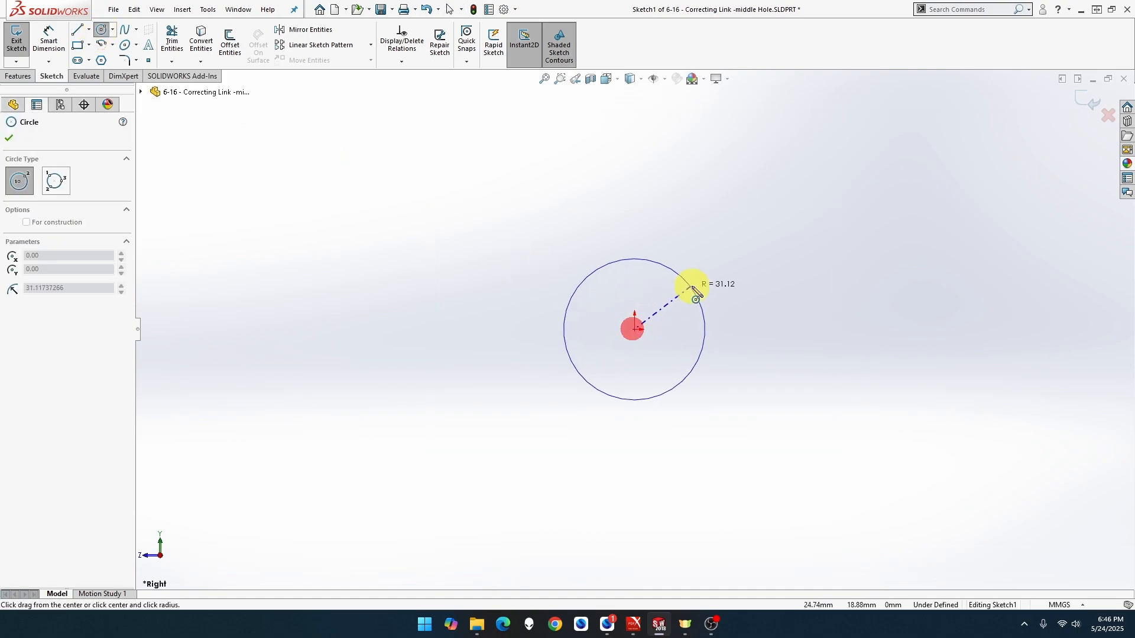
pyautogui.click(691, 285)
pyautogui.click(636, 331)
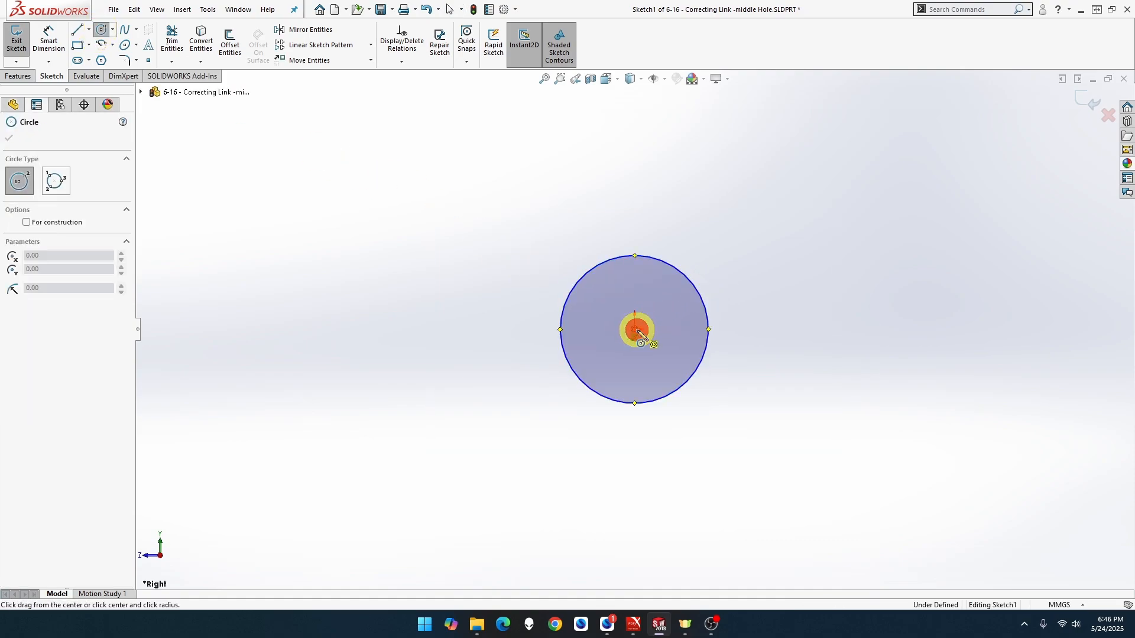
pyautogui.click(707, 243)
# Step: Dimension the outer circle's diameter as 9 mm
pyautogui.click(47, 42)
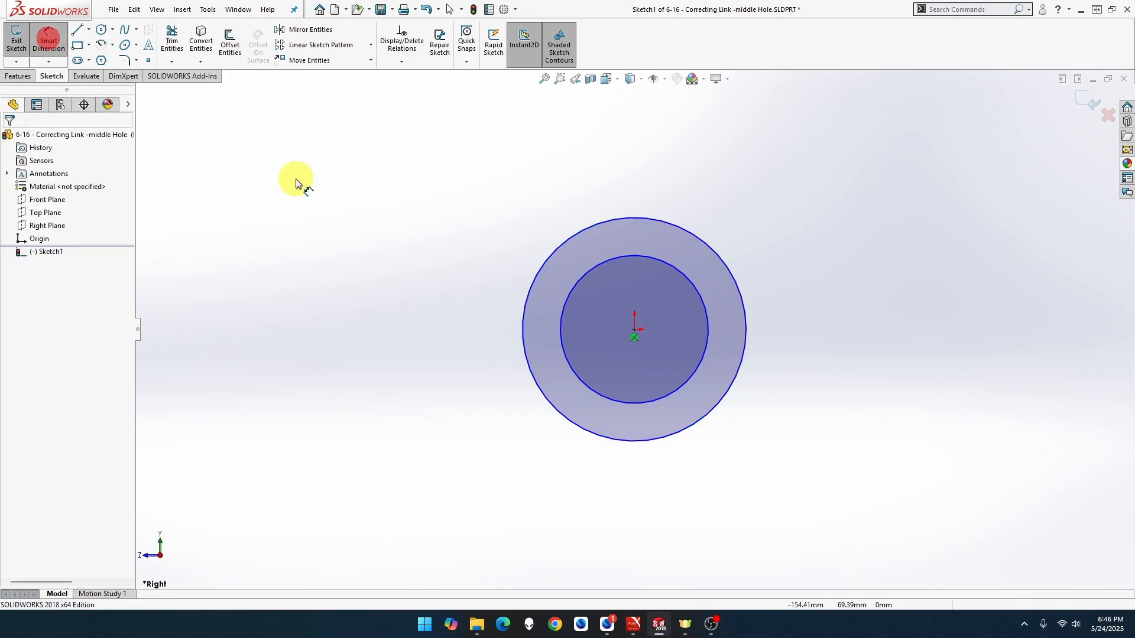
pyautogui.click(549, 251)
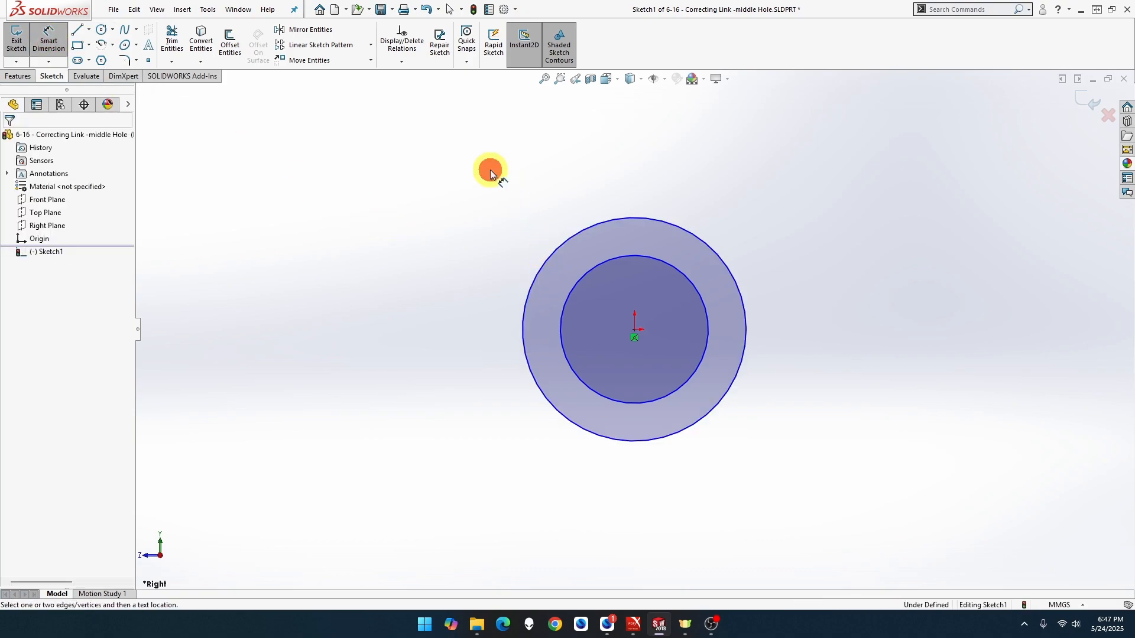
pyautogui.click(595, 223)
pyautogui.click(514, 187)
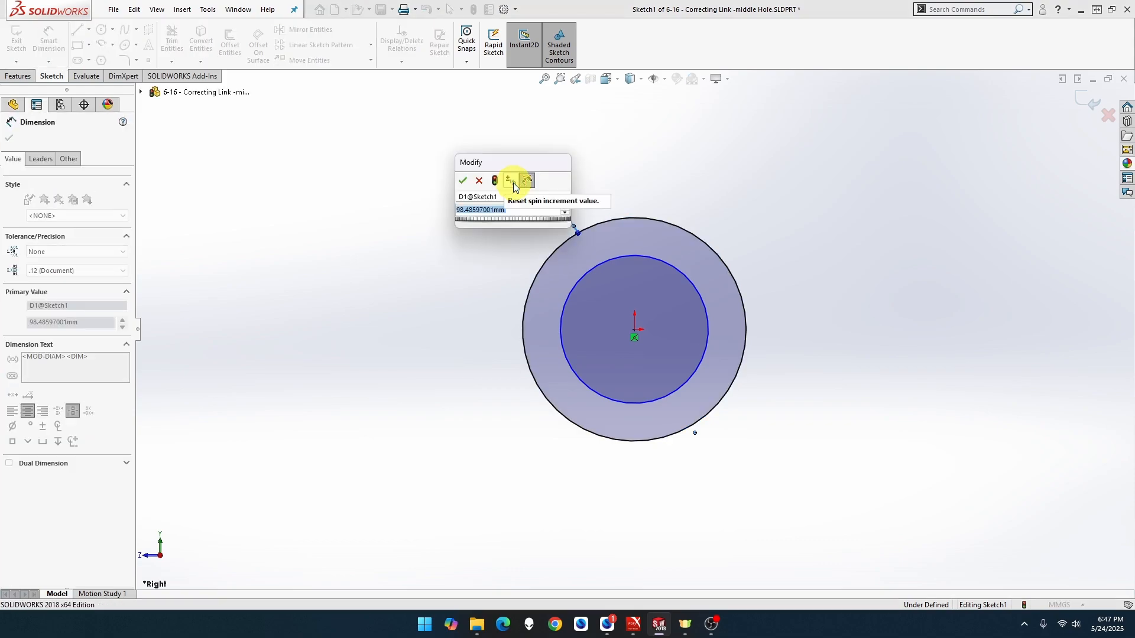
pyautogui.write('9')
pyautogui.press('Return')
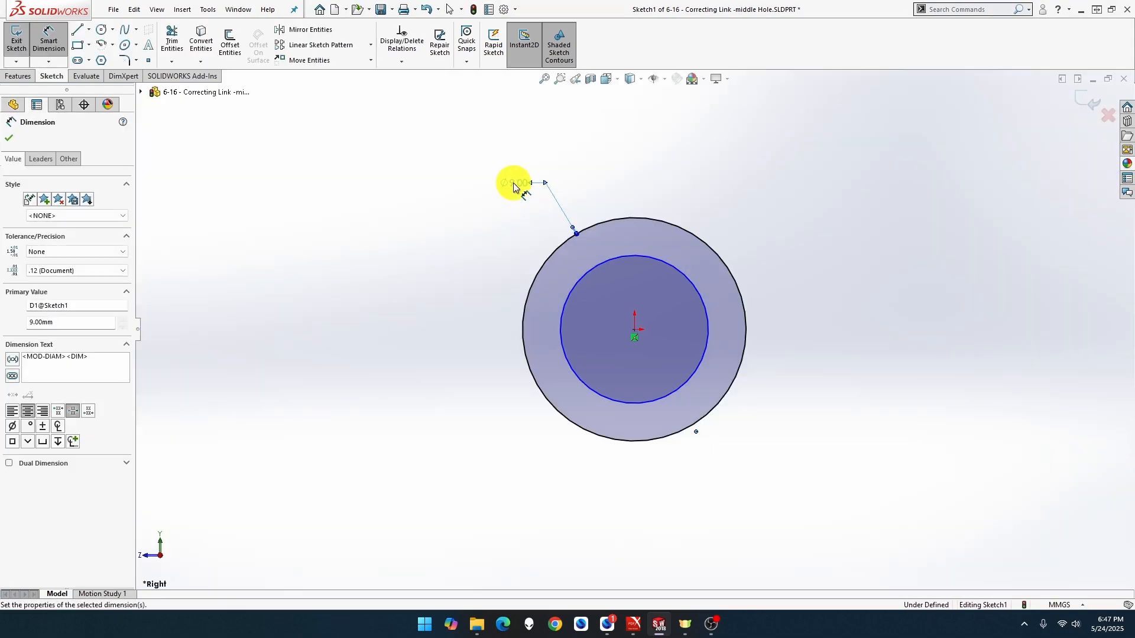
# Step: Dimension the inner circle's diameter as 6 mm
pyautogui.click(586, 276)
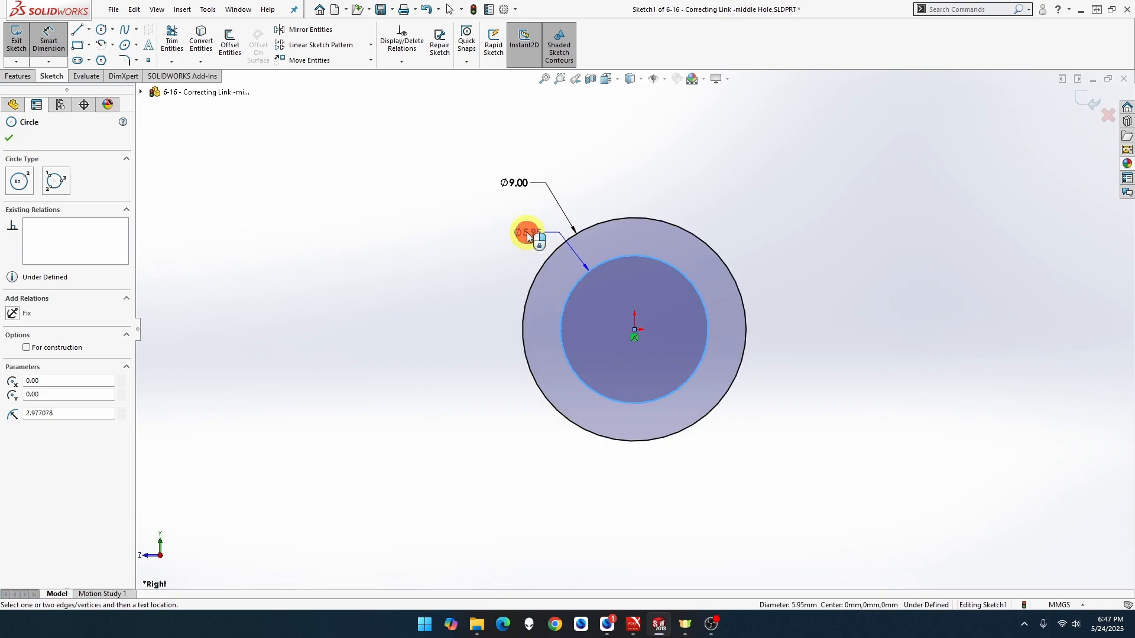
pyautogui.click(526, 232)
pyautogui.write('6')
pyautogui.press('Return')
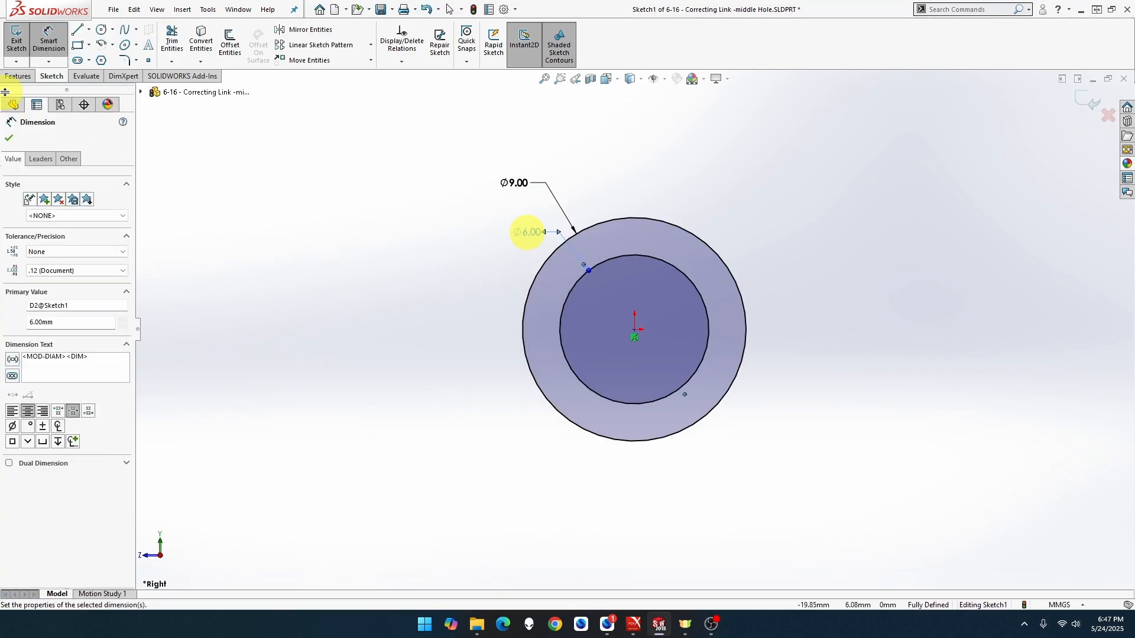
# Step: Extrude the ring profile as a boss 22 mm long with the Mid Plane end condition and save the part
pyautogui.click(14, 76)
pyautogui.click(21, 47)
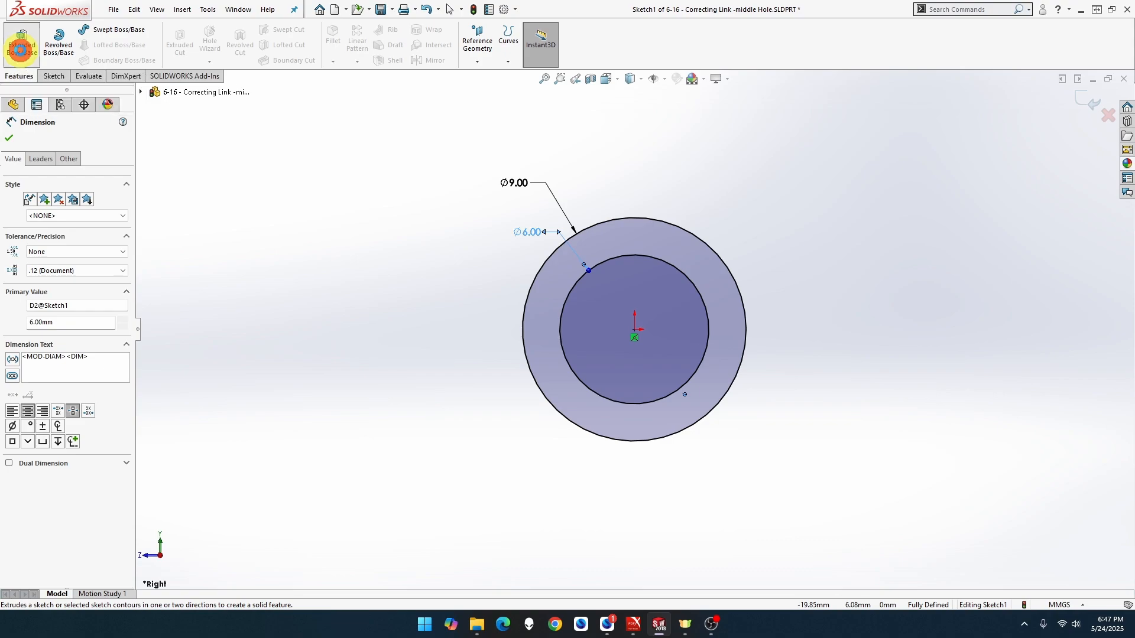
pyautogui.write('22')
pyautogui.press('Return')
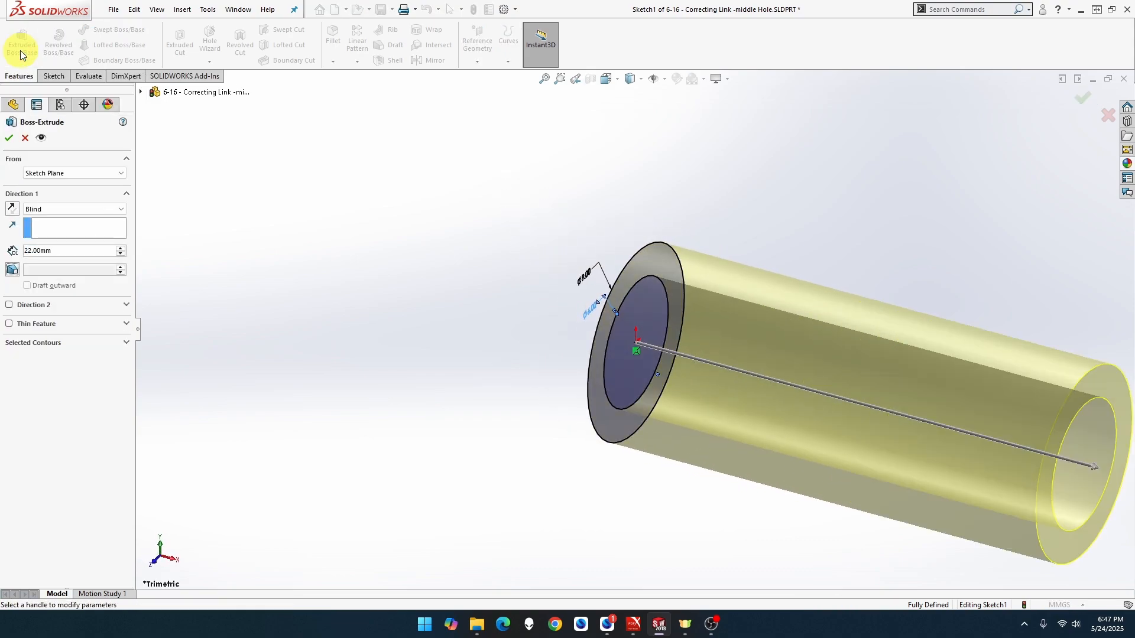
pyautogui.click(77, 210)
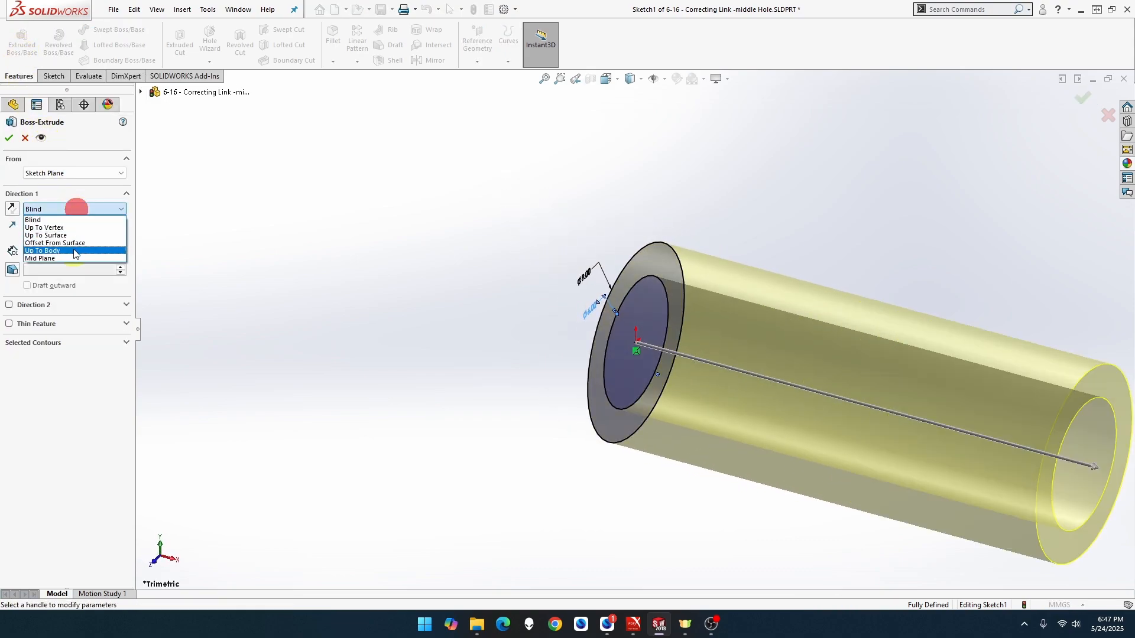
pyautogui.click(71, 254)
pyautogui.click(9, 138)
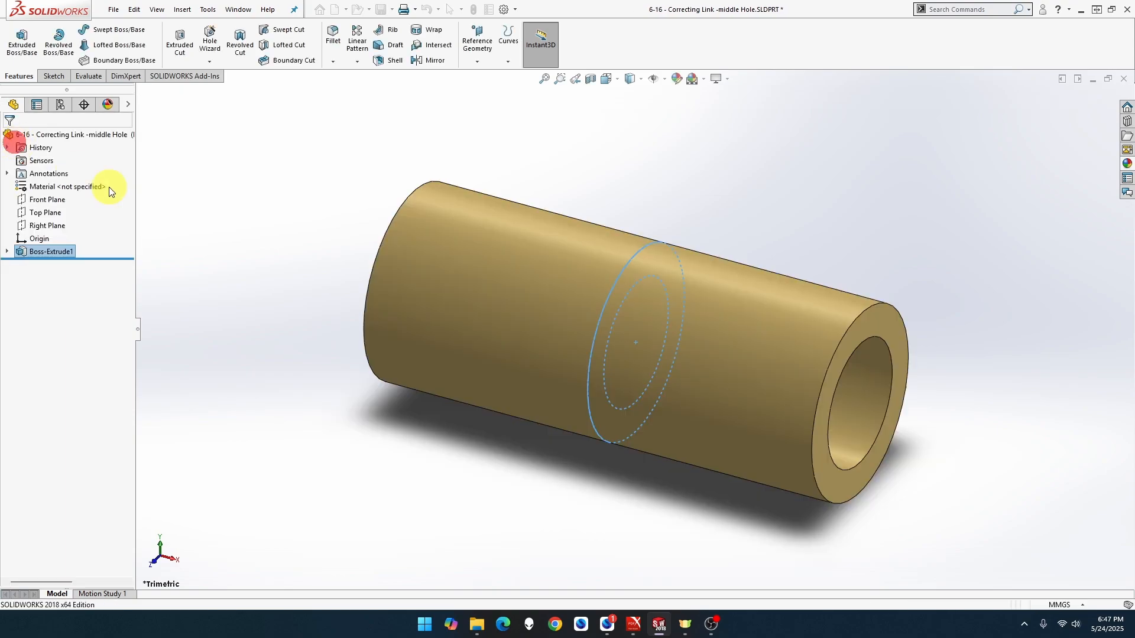
pyautogui.hotkey('ctrl', 's')
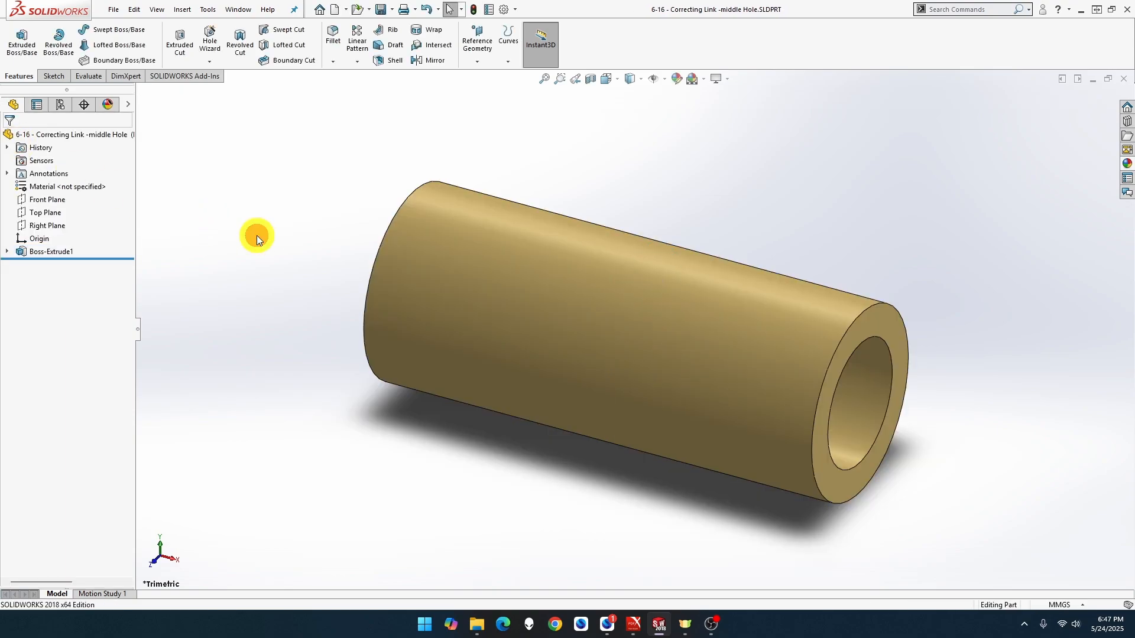
# Step: Create a new assembly from the Assembly MMGS template and place the Correcting Link - Main part as its first component
pyautogui.hotkey('ctrl', 'n')
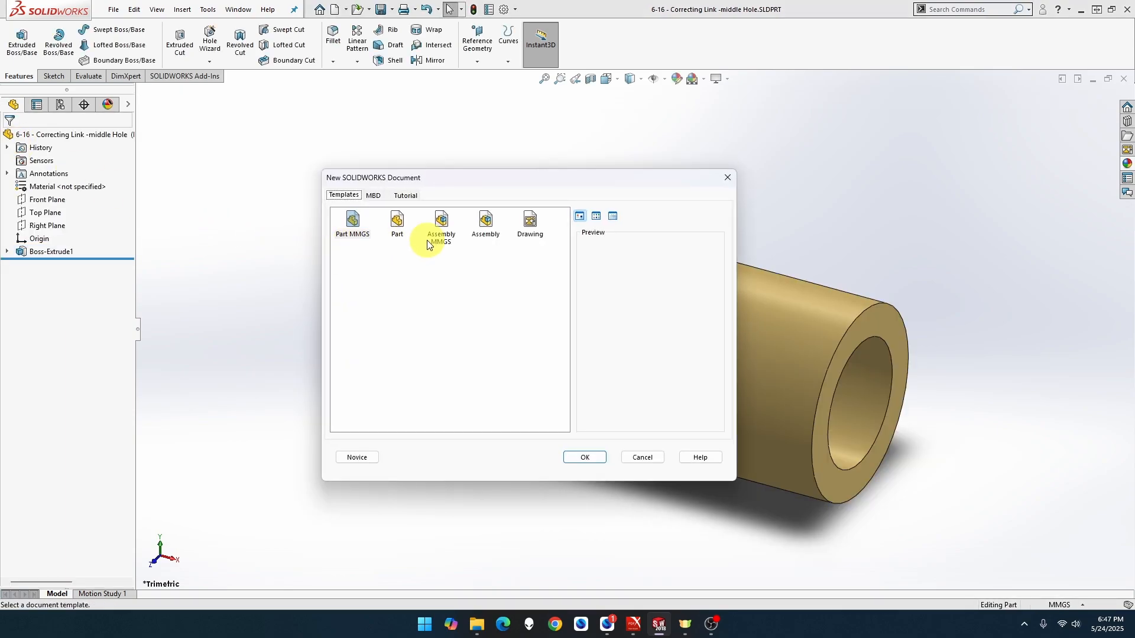
pyautogui.doubleClick(442, 224)
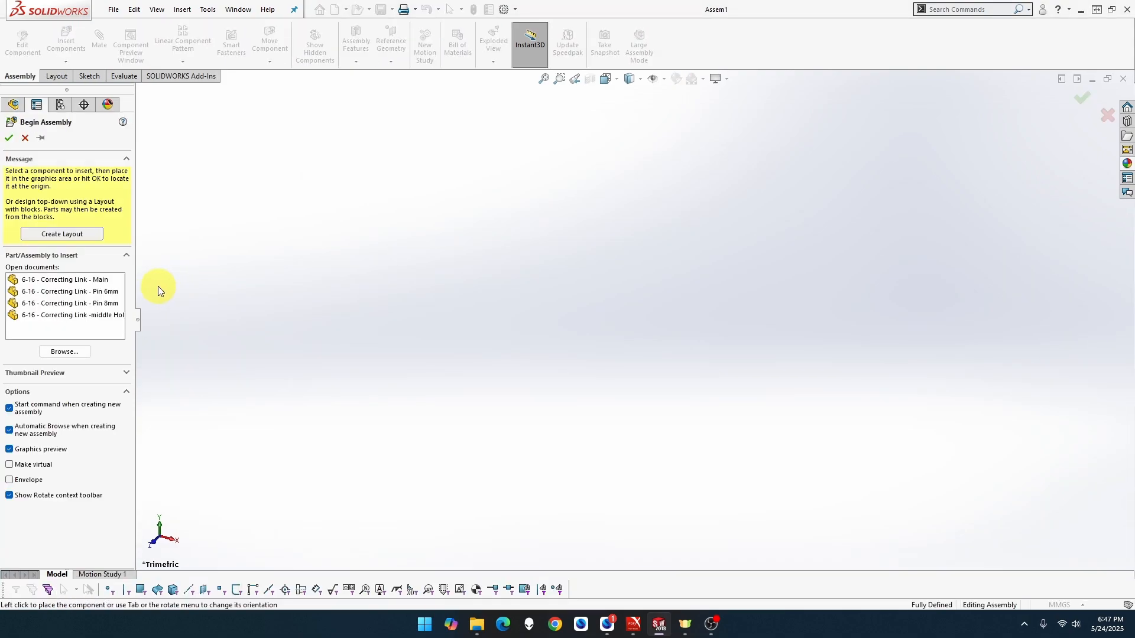
pyautogui.click(65, 279)
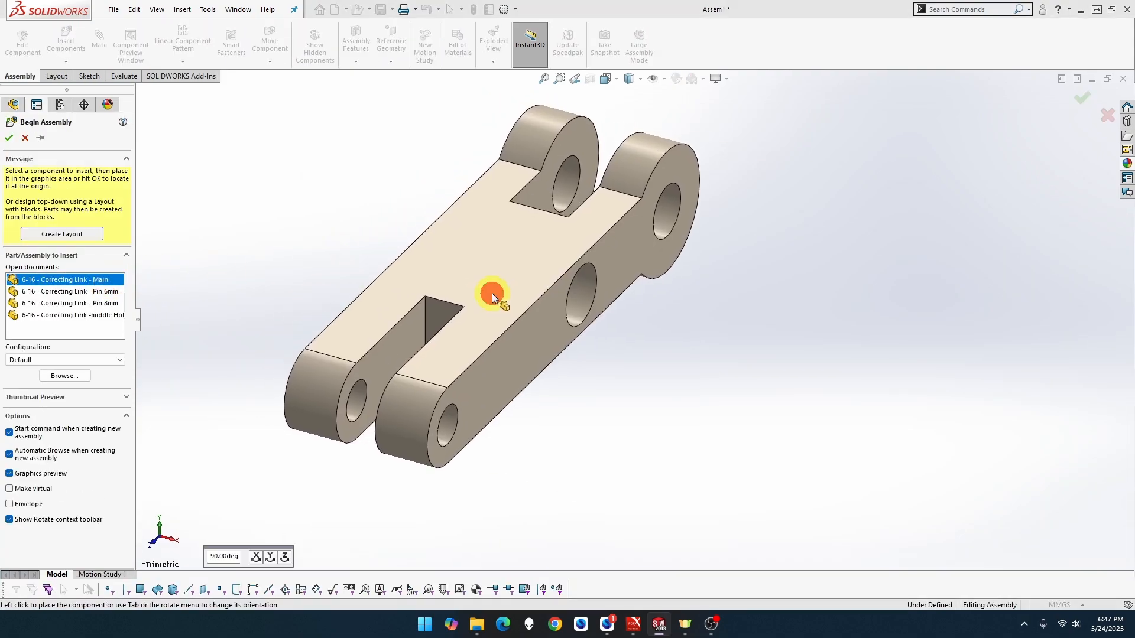
pyautogui.click(492, 294)
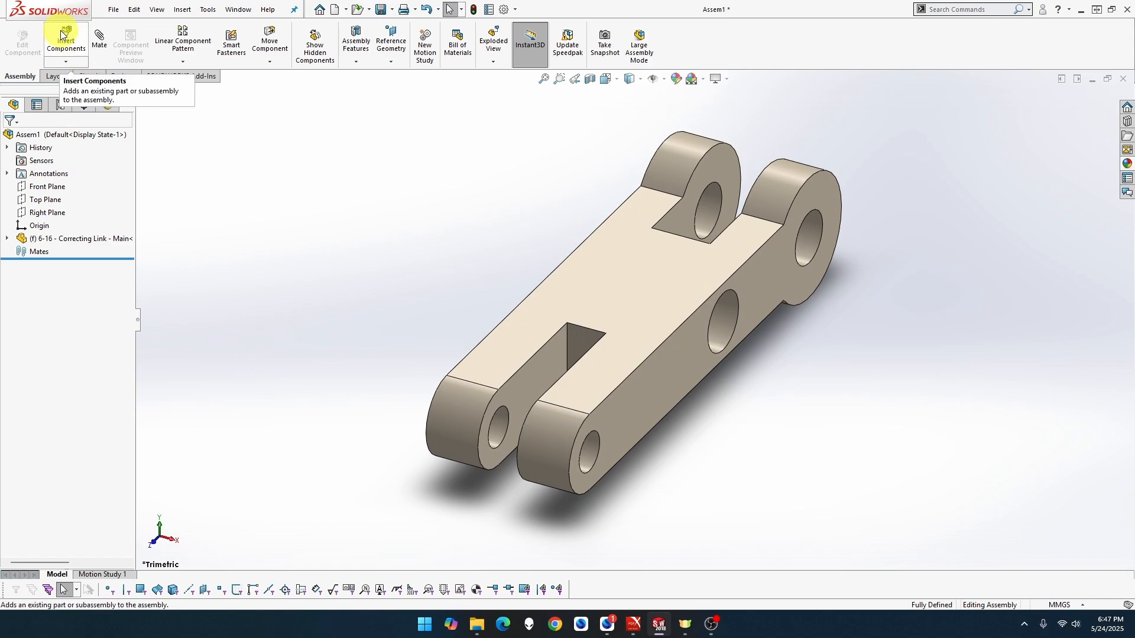
# Step: Insert the 6 mm pin, the 8 mm pin and the middle-hole bushing into the assembly, placing them loose beside the main link
pyautogui.click(61, 34)
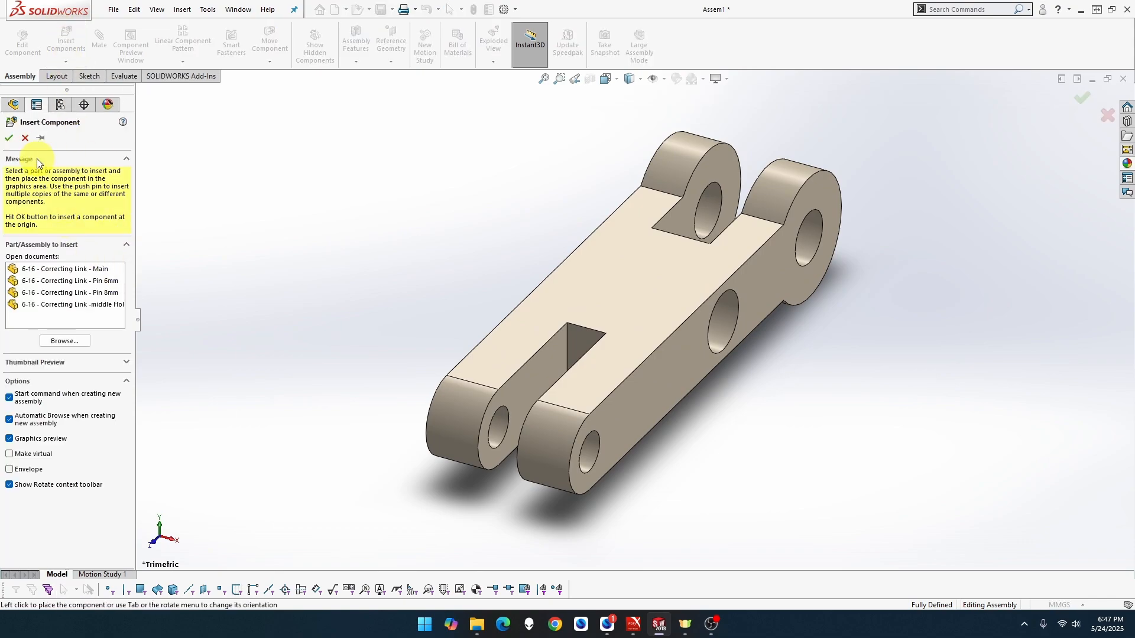
pyautogui.click(41, 140)
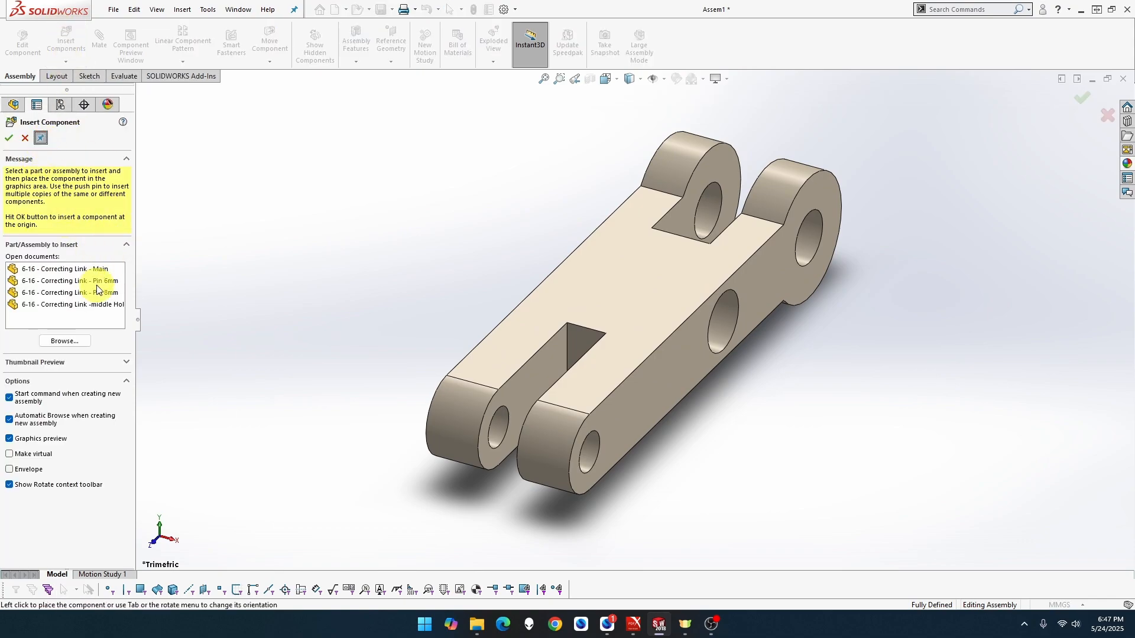
pyautogui.click(97, 283)
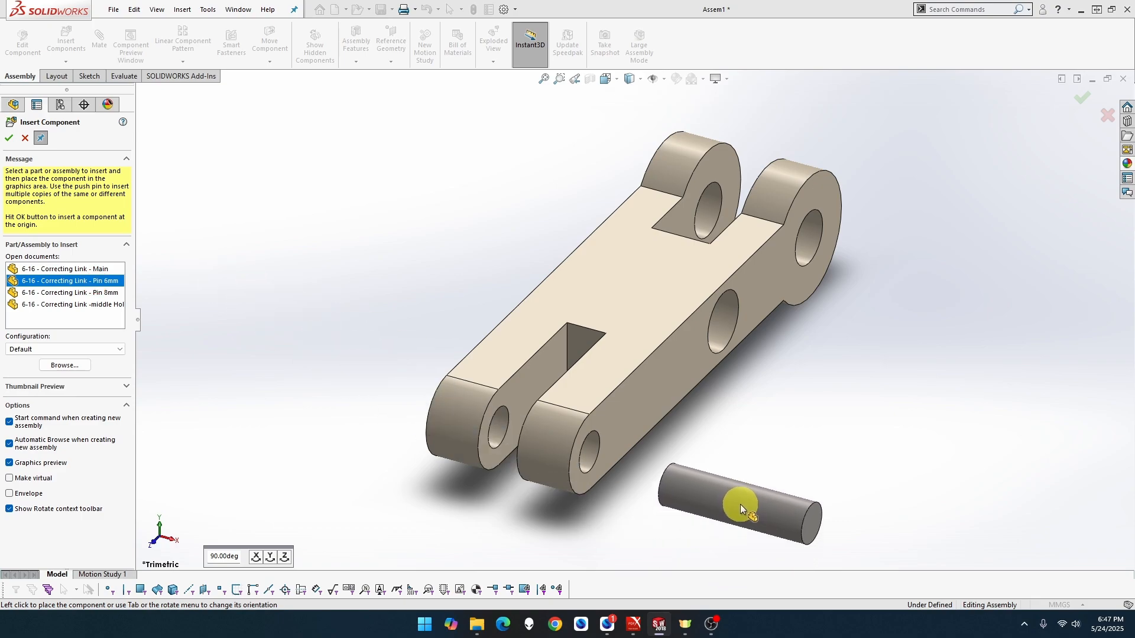
pyautogui.click(740, 503)
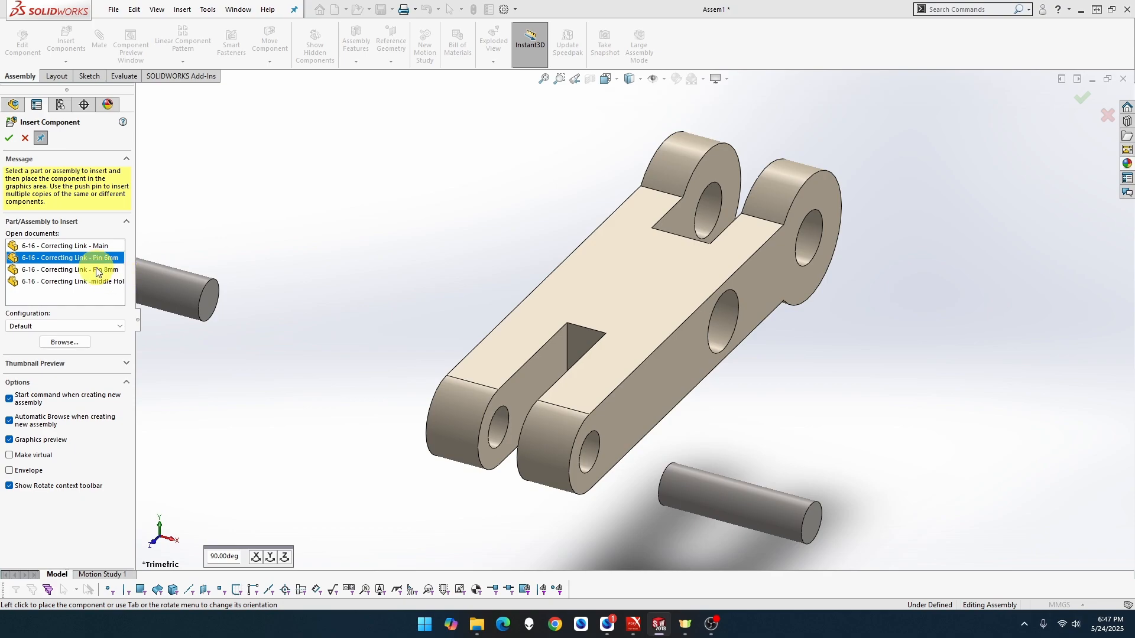
pyautogui.click(96, 270)
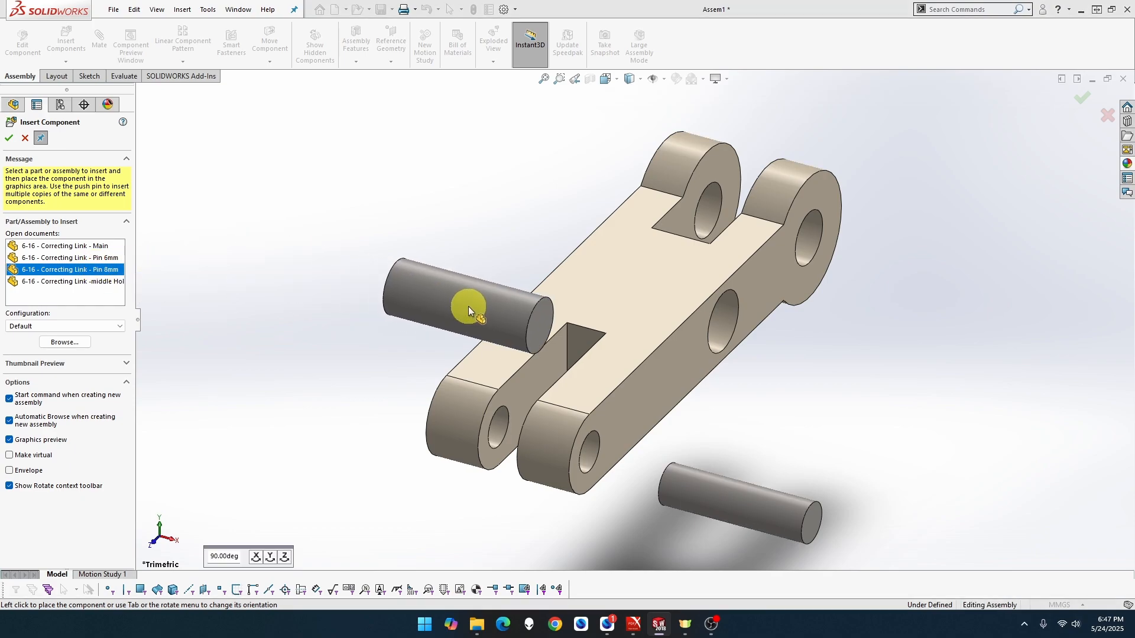
pyautogui.click(927, 283)
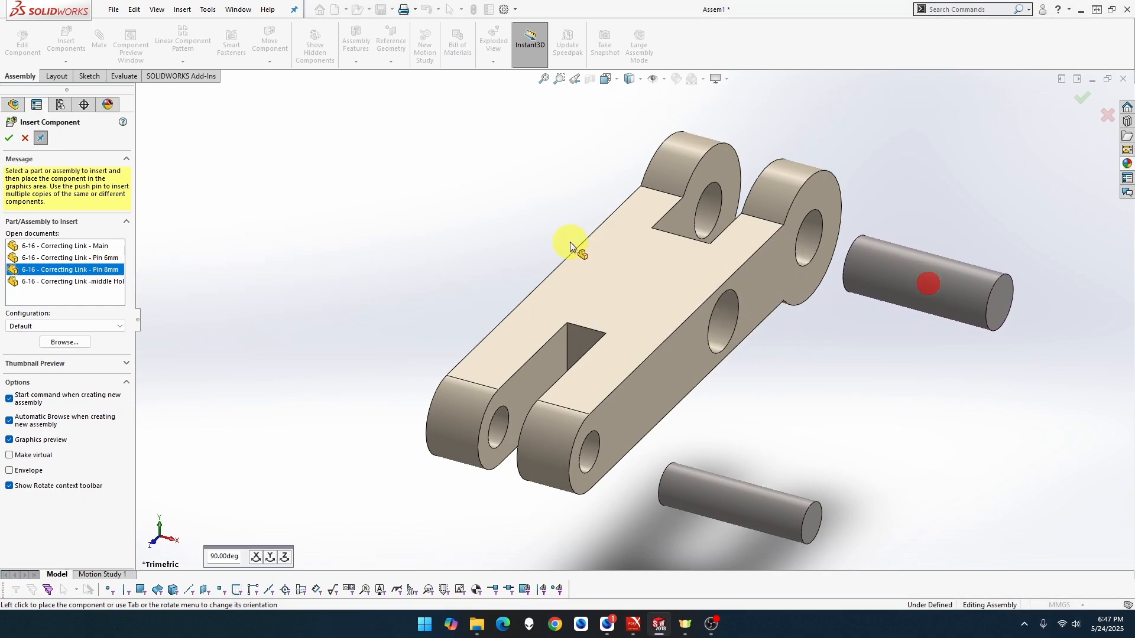
pyautogui.click(77, 281)
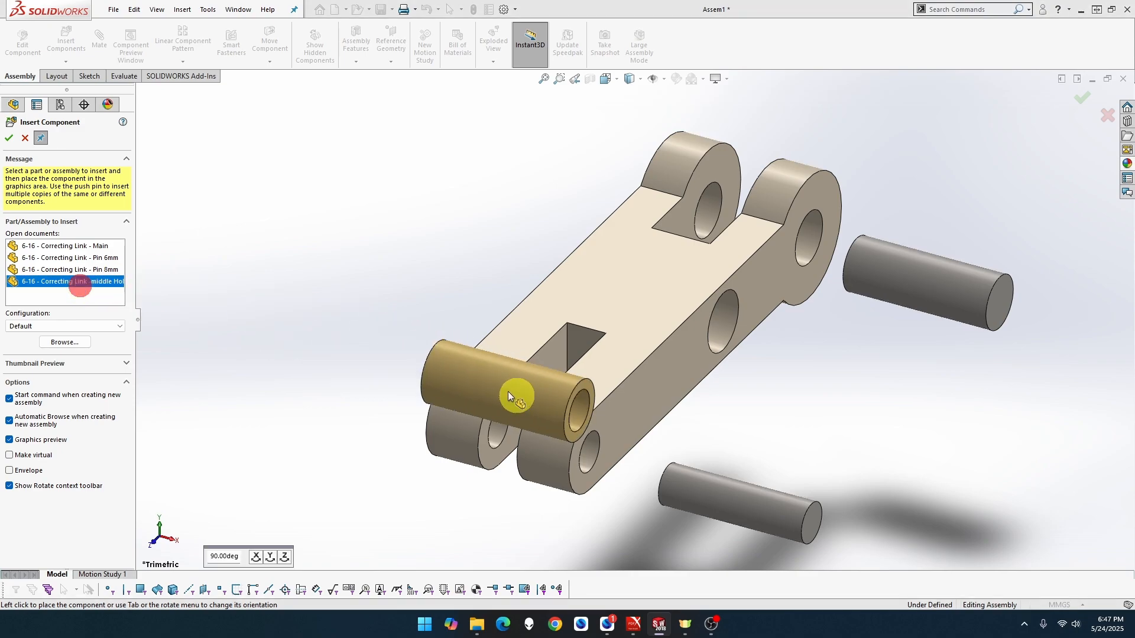
pyautogui.click(842, 363)
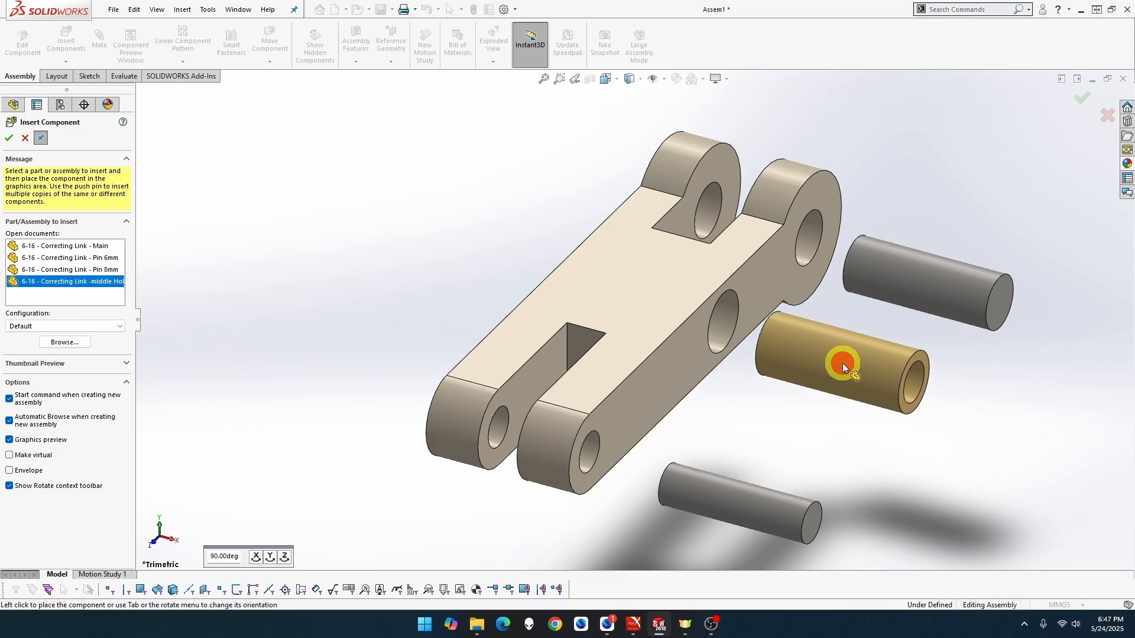
pyautogui.click(42, 140)
pyautogui.click(10, 139)
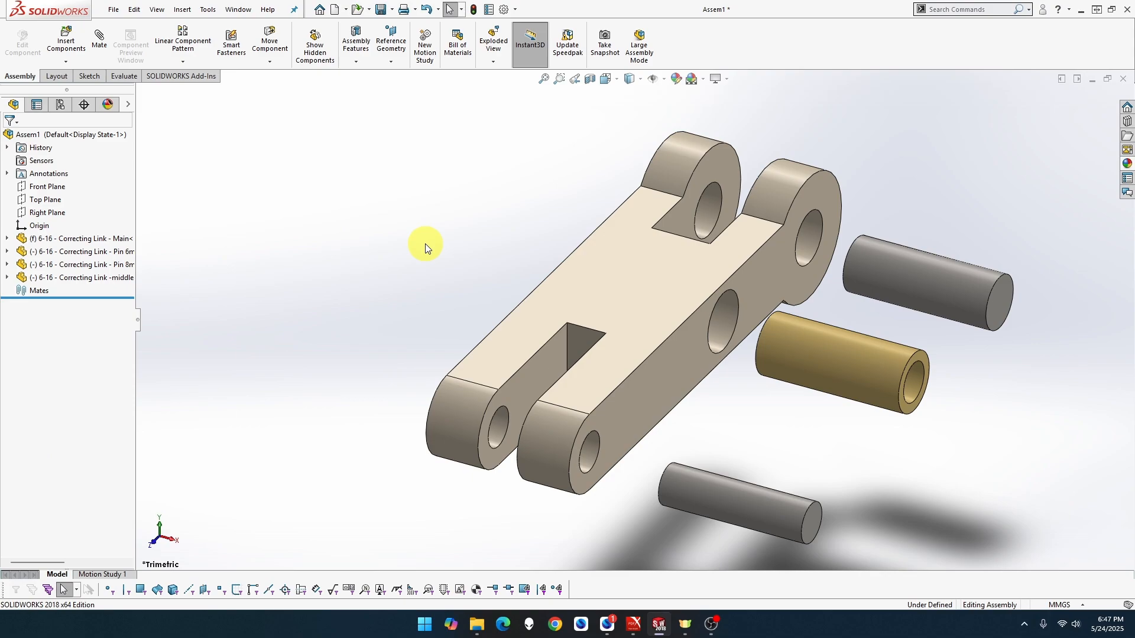
# Step: Mate the 6 mm pin concentric with the main link's small end hole and its end face coincident with the link's side face
pyautogui.click(101, 38)
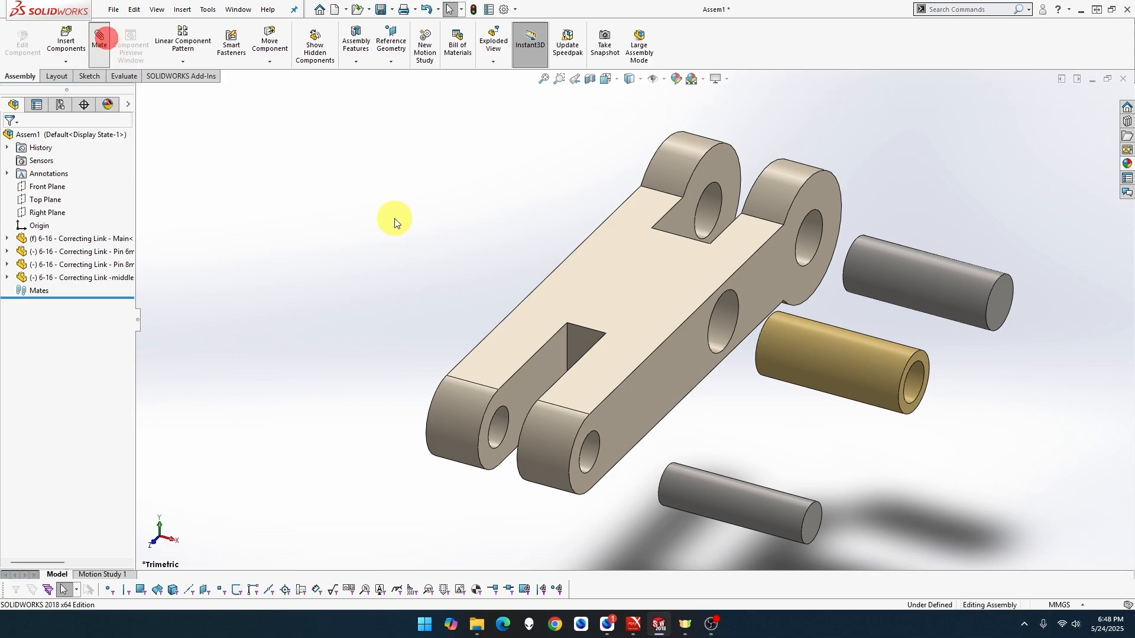
pyautogui.click(727, 505)
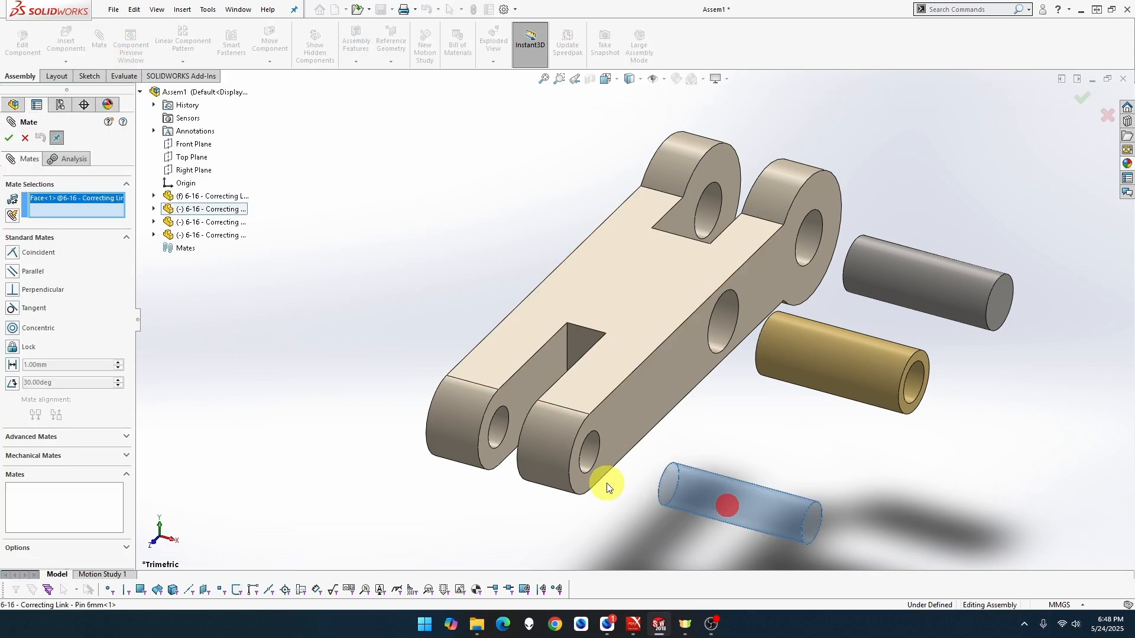
pyautogui.click(590, 453)
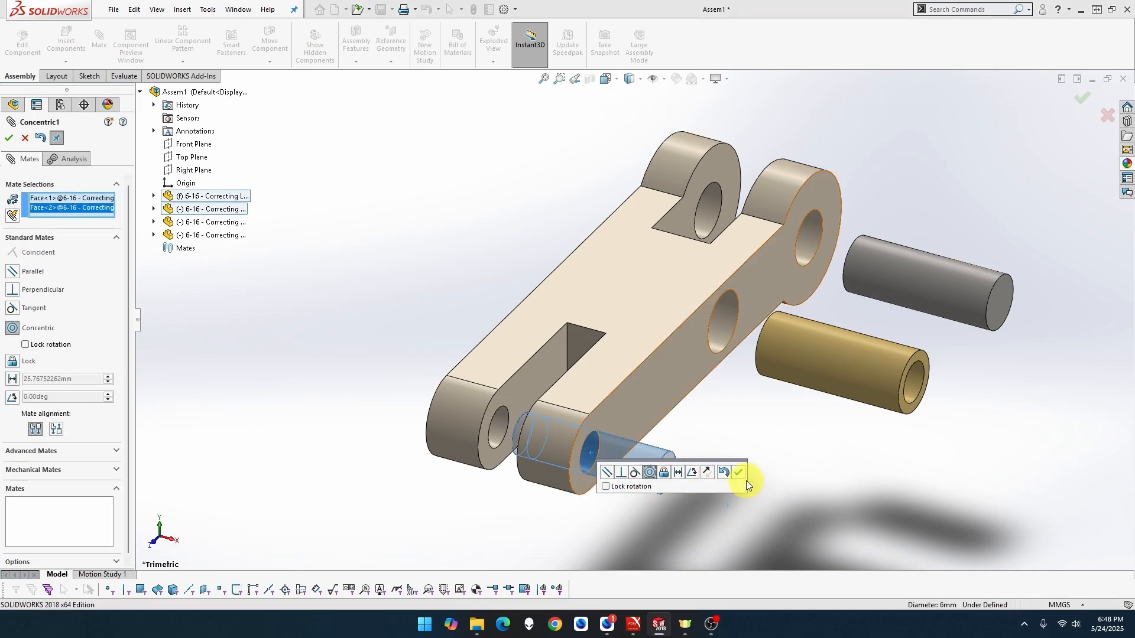
pyautogui.click(739, 473)
pyautogui.click(672, 473)
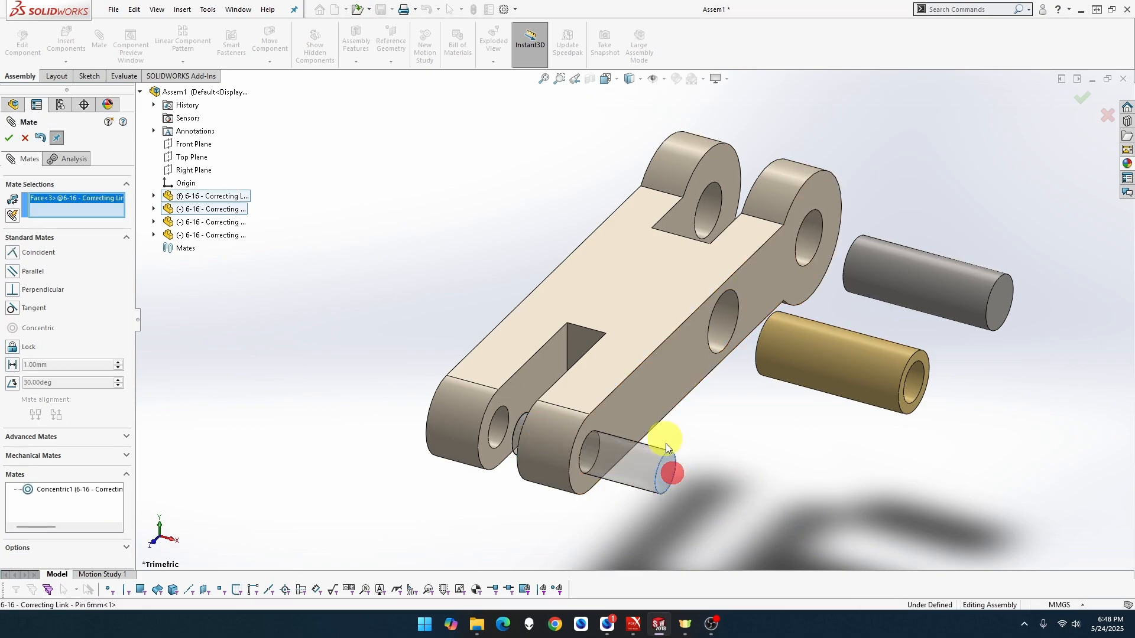
pyautogui.click(644, 391)
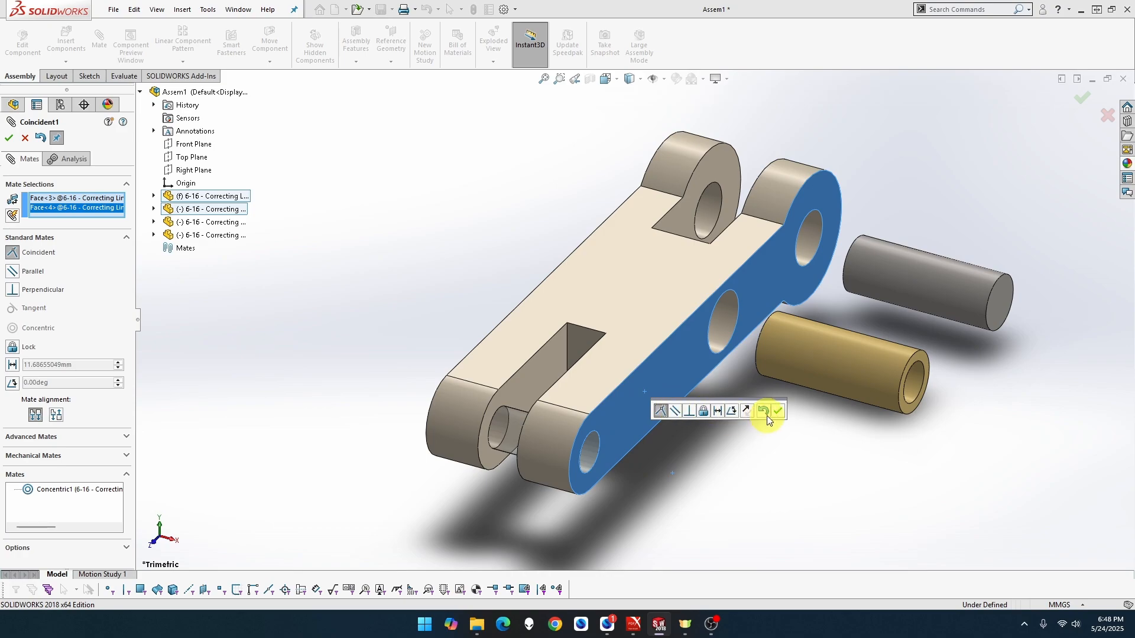
pyautogui.click(778, 411)
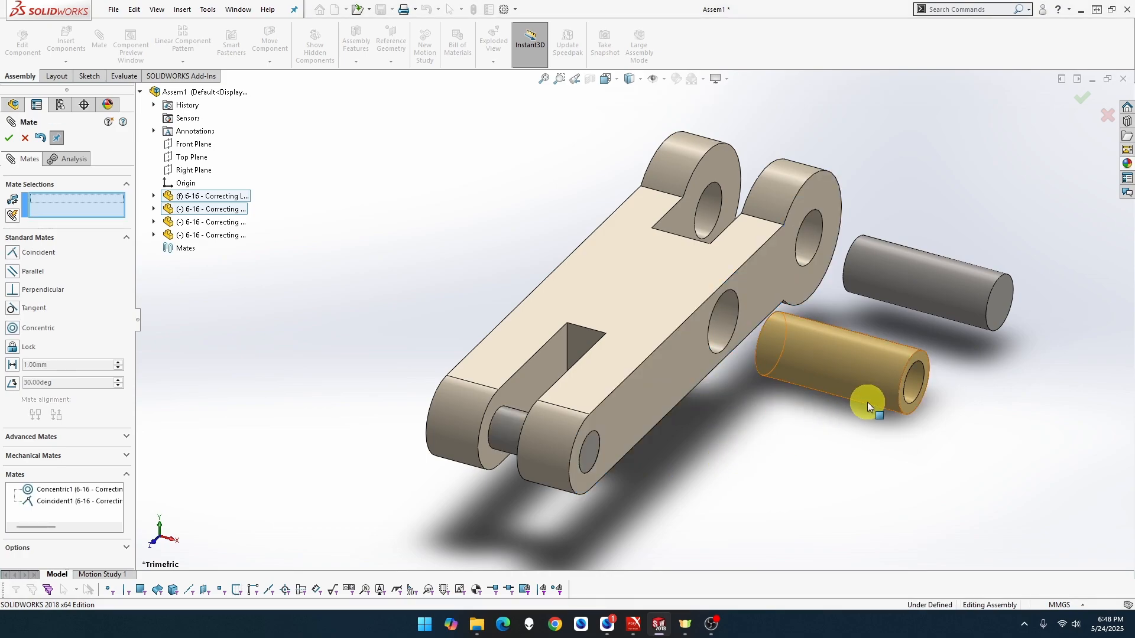
# Step: Mate the bushing concentric with the main link's middle hole and its end face coincident with the link's side face
pyautogui.click(863, 372)
pyautogui.click(729, 323)
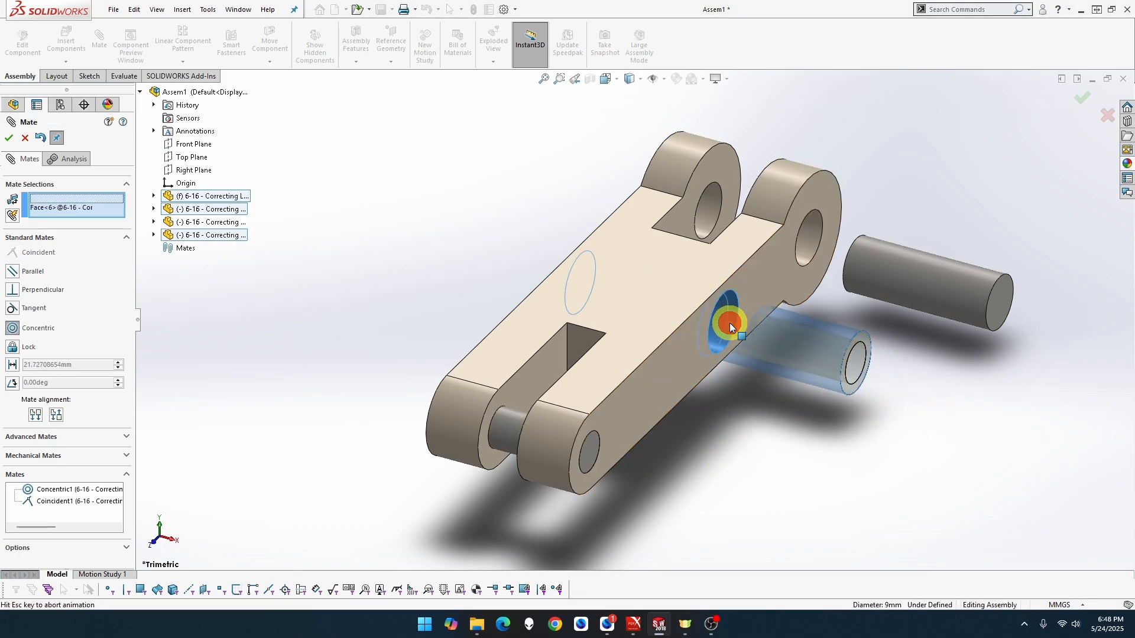
pyautogui.click(878, 343)
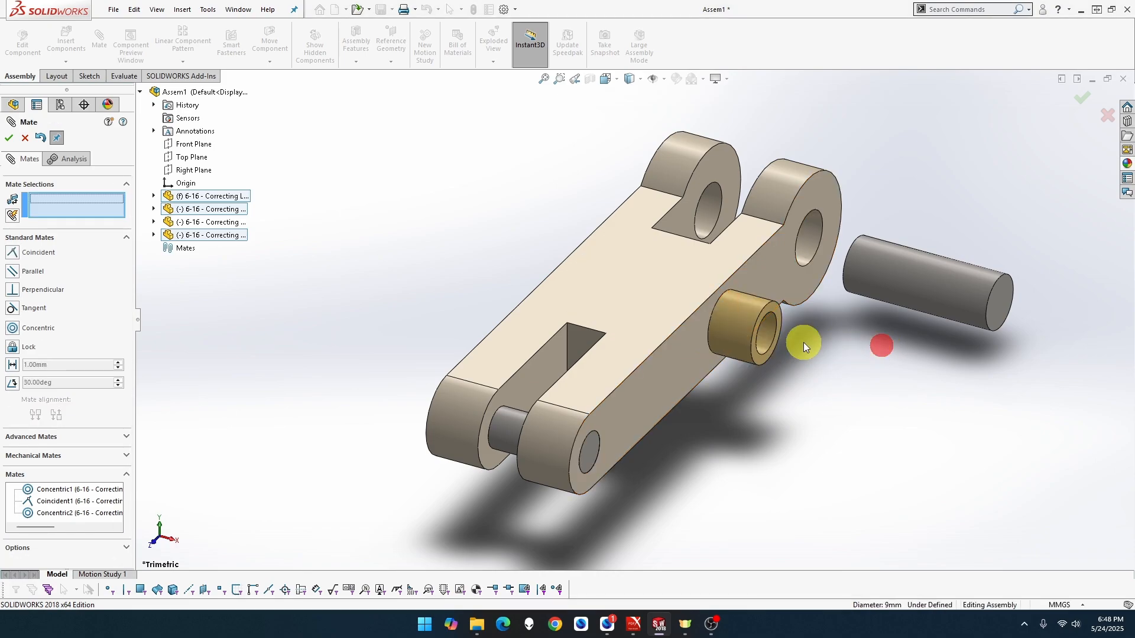
pyautogui.click(774, 310)
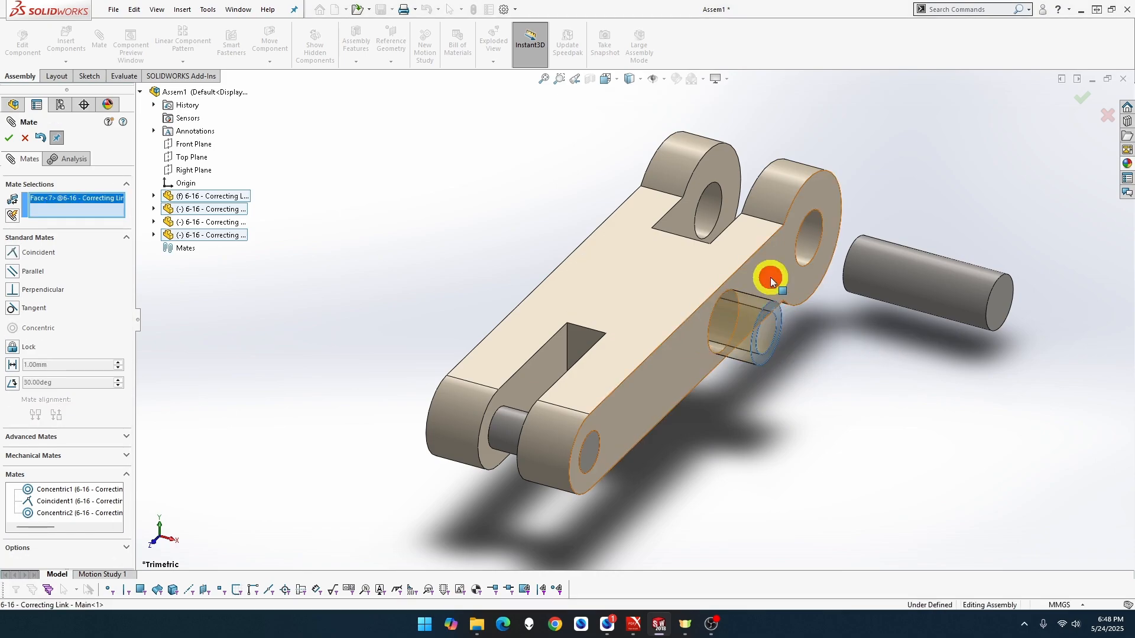
pyautogui.click(771, 277)
pyautogui.click(906, 251)
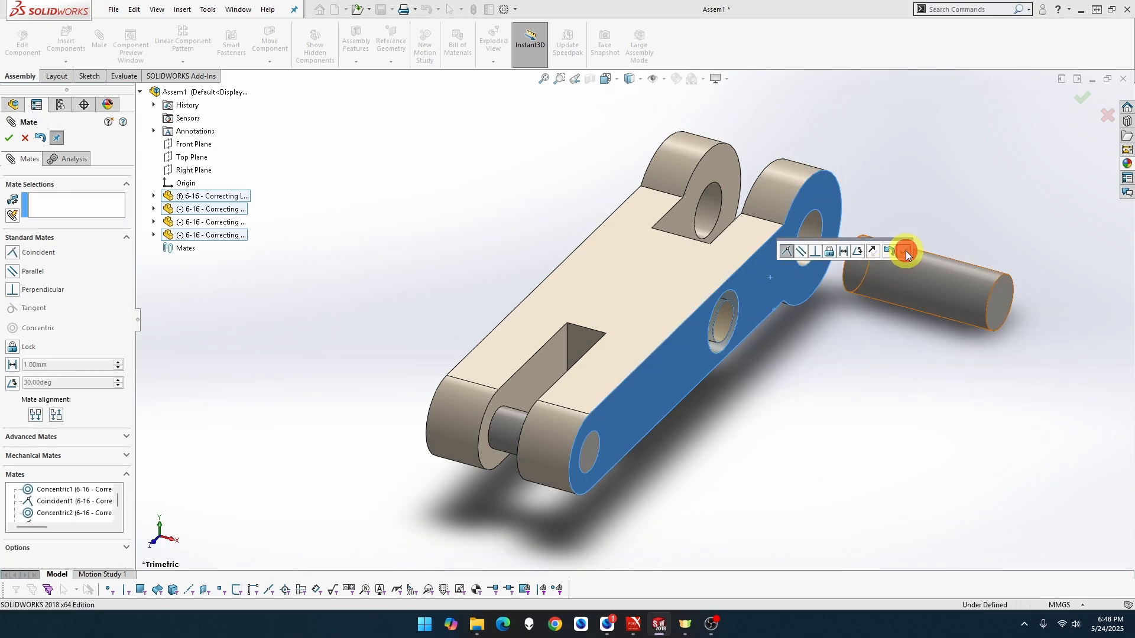
# Step: Mate the 8 mm pin concentric with the main link's large end hole and its end face coincident with the link's side face
pyautogui.click(806, 238)
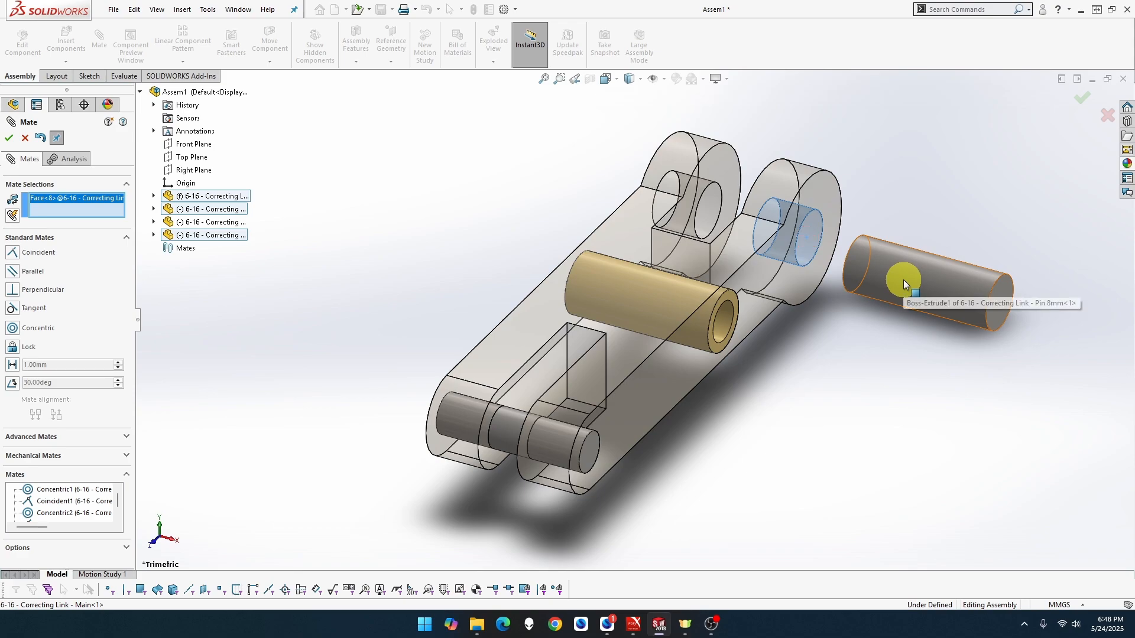
pyautogui.click(903, 279)
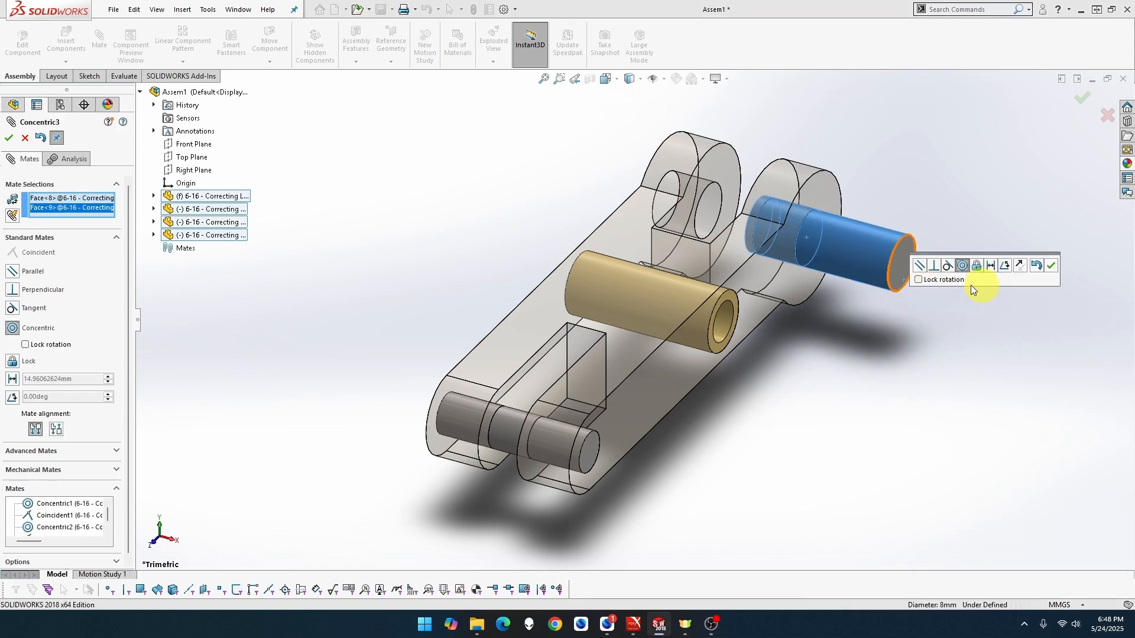
pyautogui.click(1052, 265)
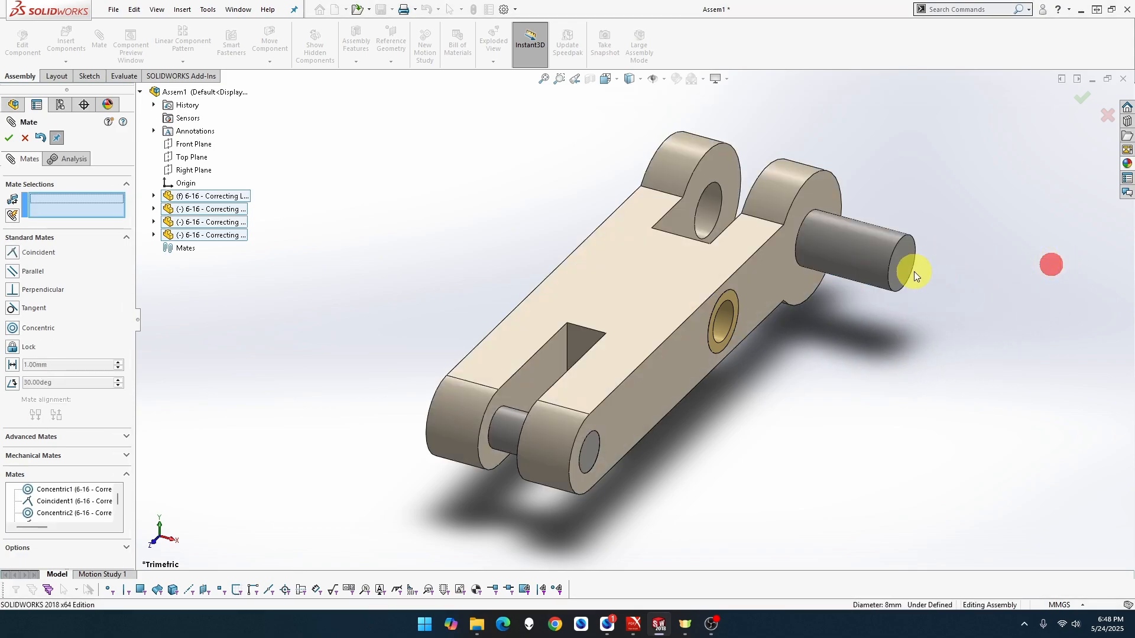
pyautogui.click(906, 268)
pyautogui.click(775, 276)
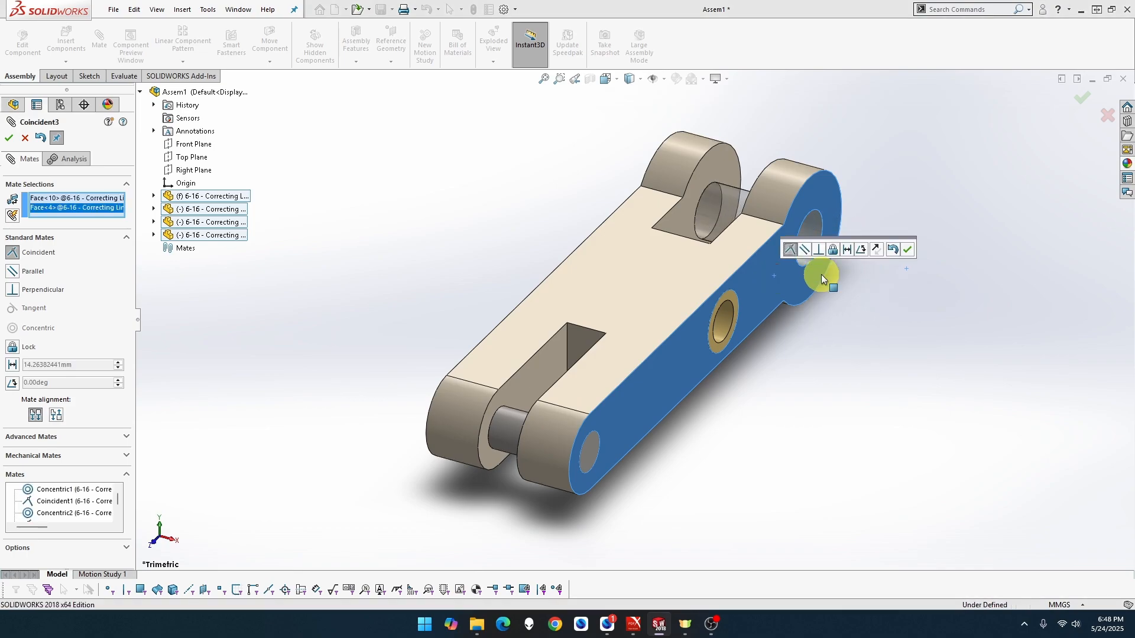
pyautogui.click(906, 250)
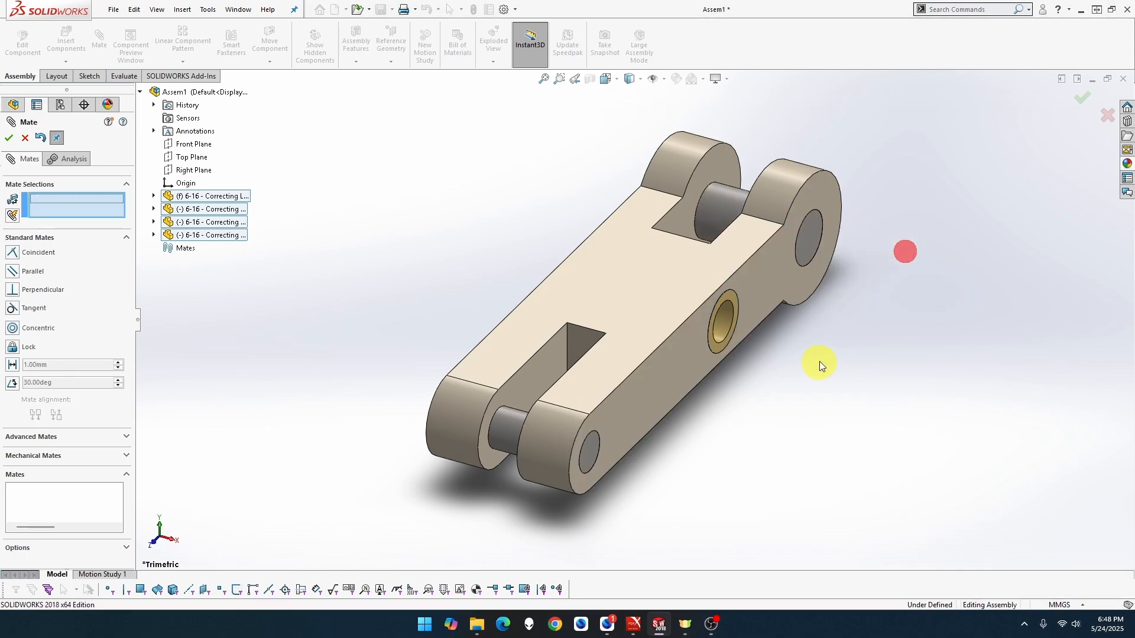
pyautogui.press('Escape')
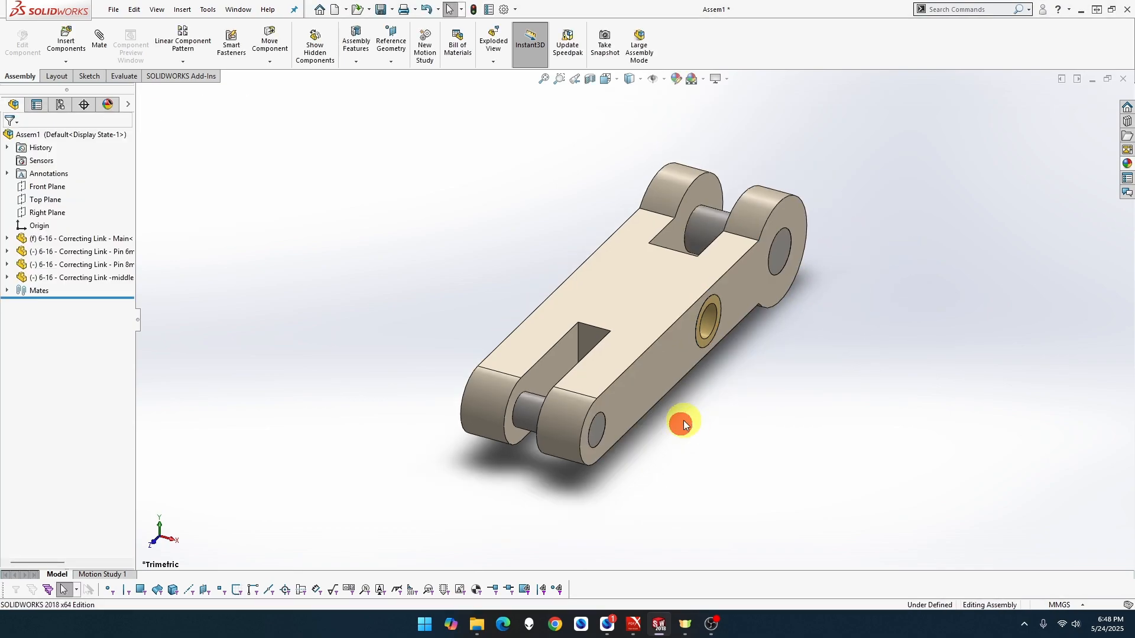
pyautogui.moveTo(680, 423); pyautogui.dragTo(419, 601, button='middle')
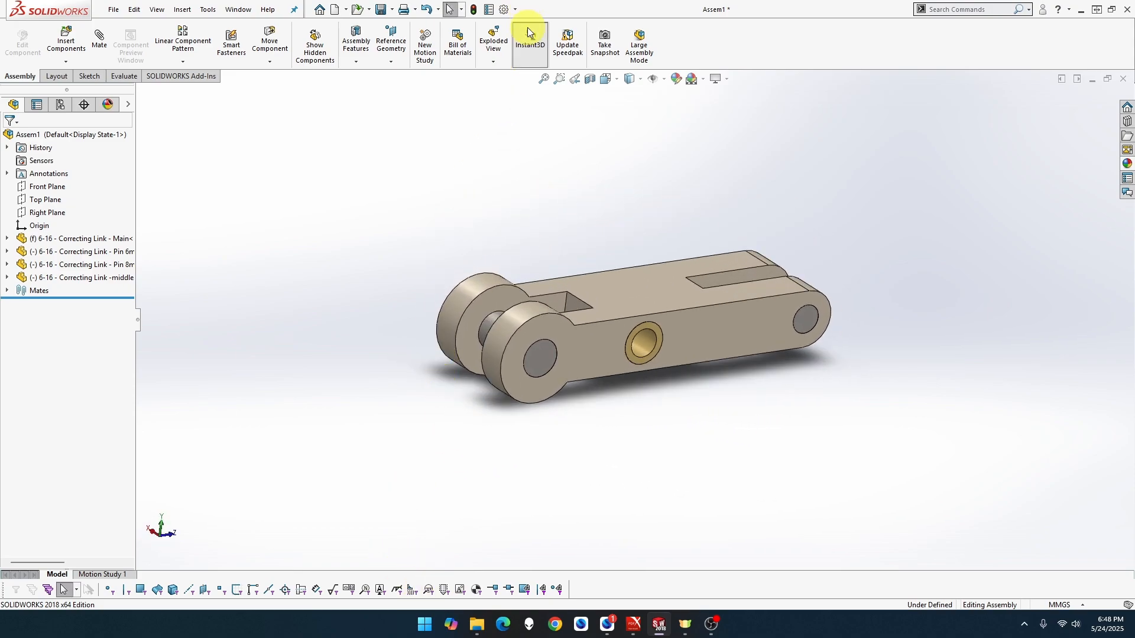
pyautogui.click(544, 79)
pyautogui.scroll(-2, 601, 274)
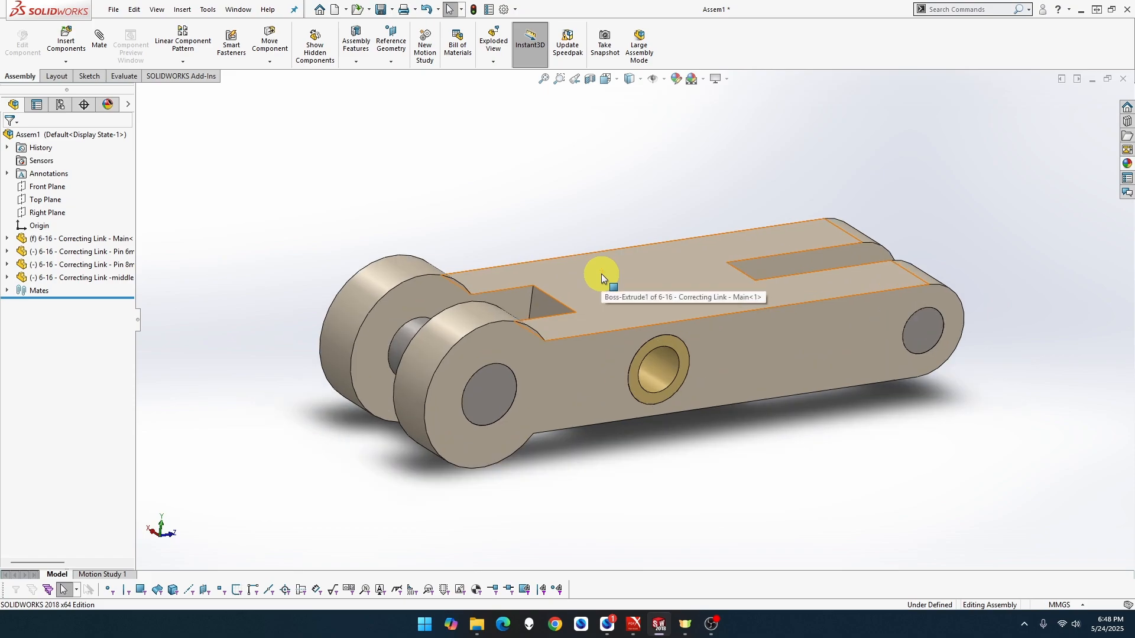
pyautogui.scroll(-2, 643, 381)
pyautogui.scroll(-2, 643, 384)
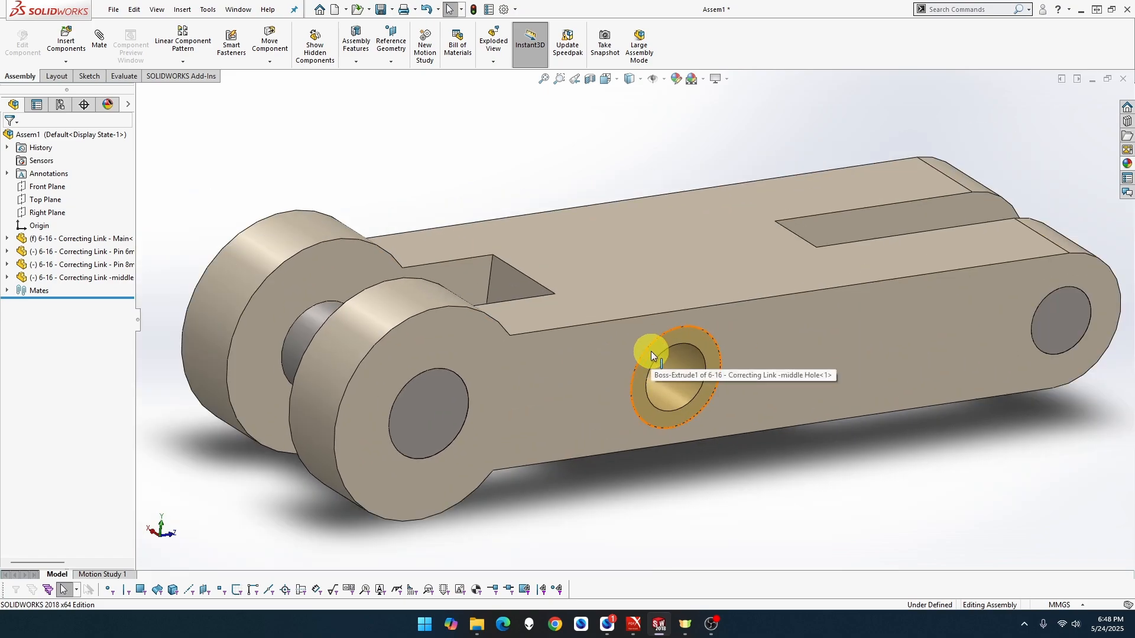
# Step: Save the assembly in the Assem folder under the name "6-16 Correcting Linkj"
pyautogui.hotkey('ctrl', 's')
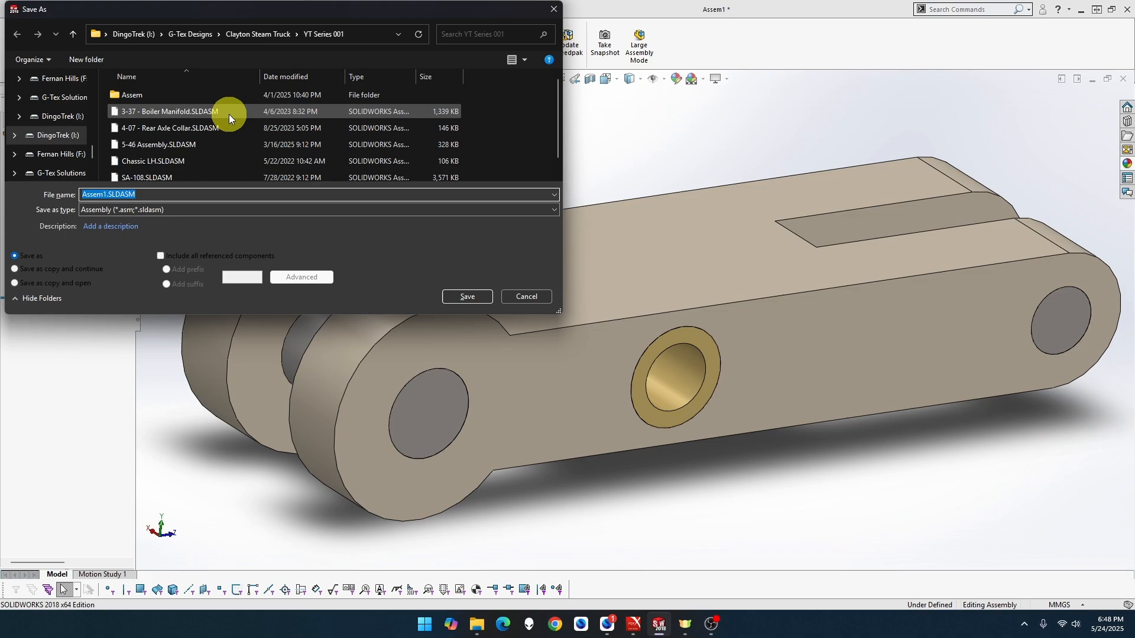
pyautogui.click(179, 94)
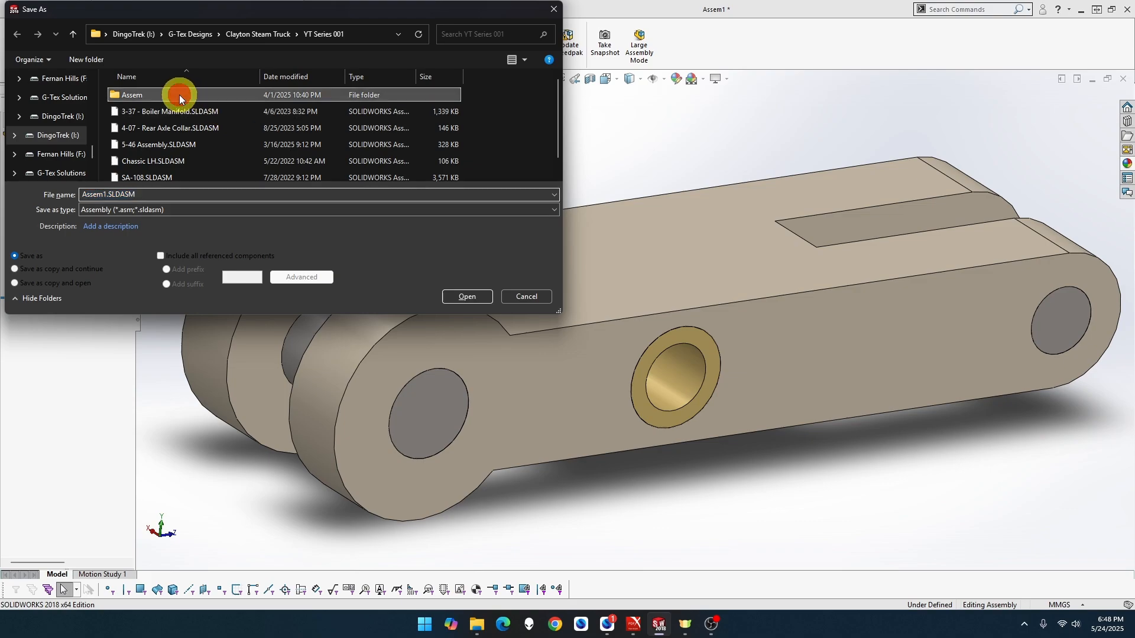
pyautogui.click(162, 109)
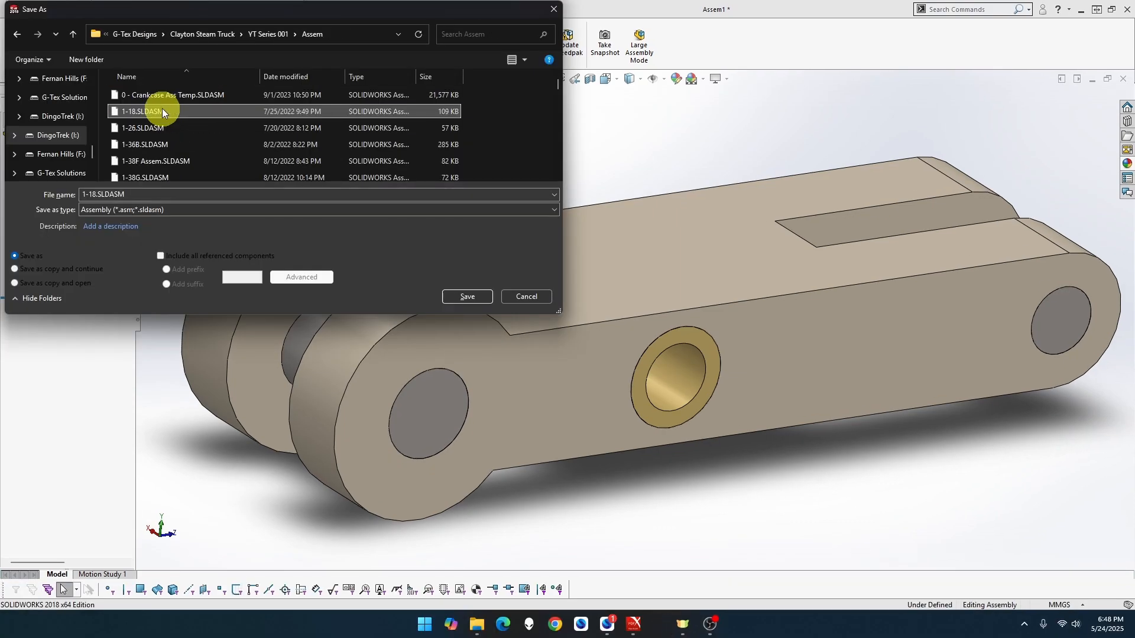
pyautogui.click(162, 196)
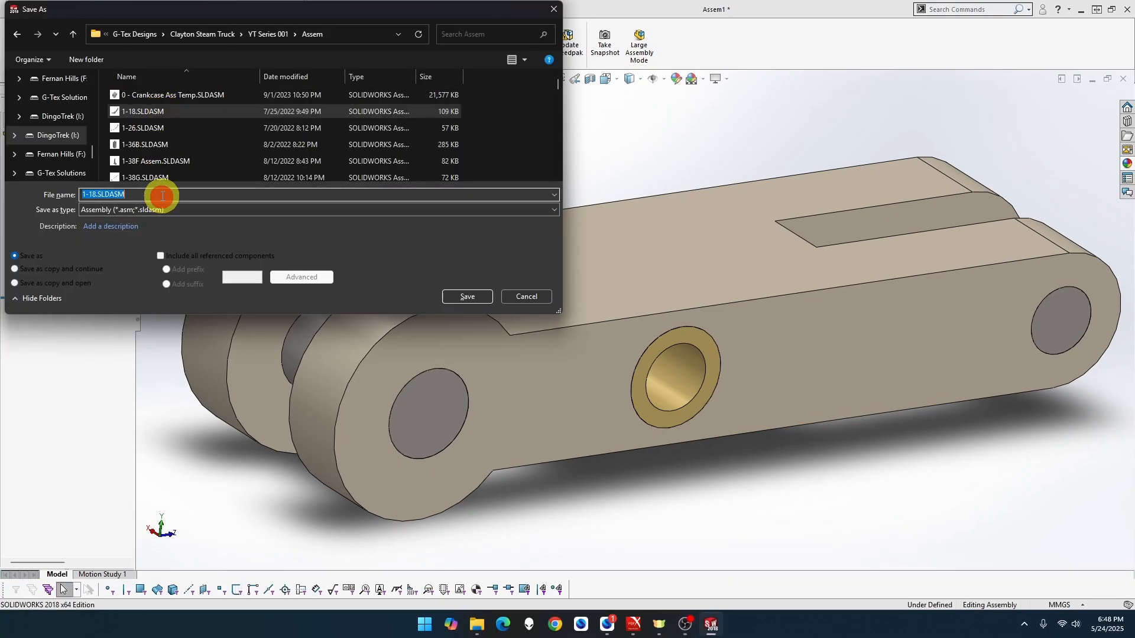
pyautogui.write('60')
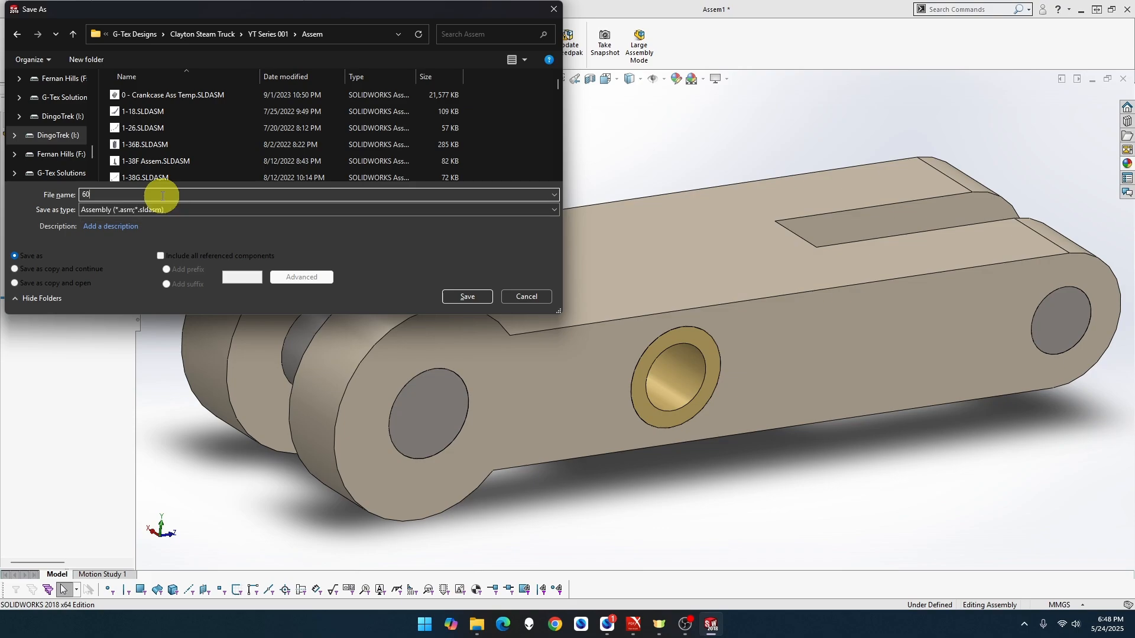
pyautogui.press('BackSpace')
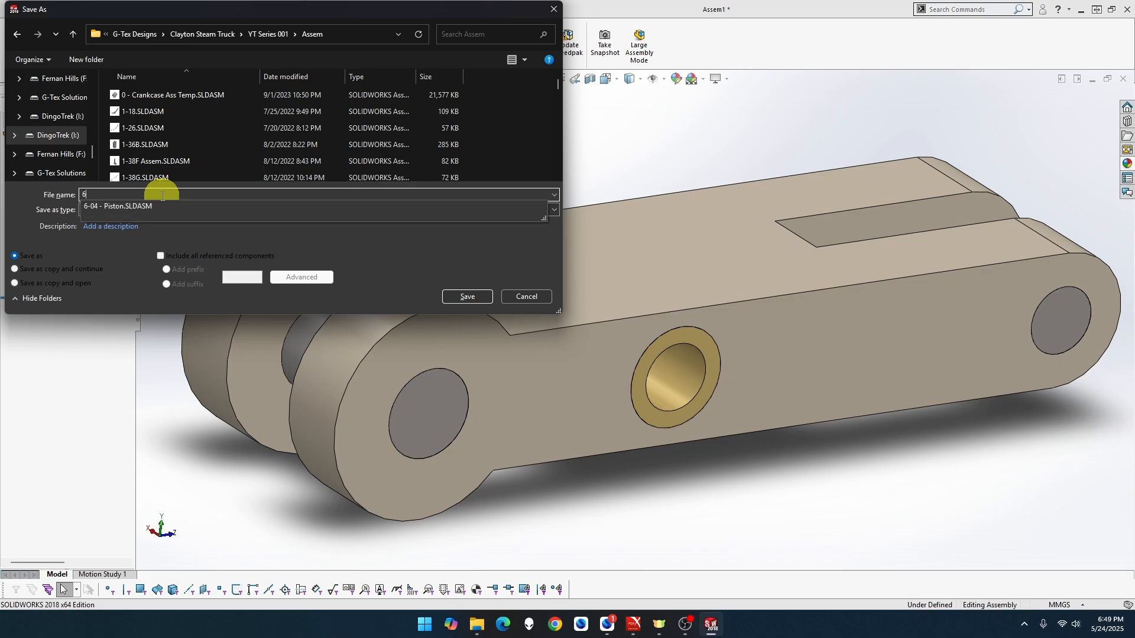
pyautogui.write('-16')
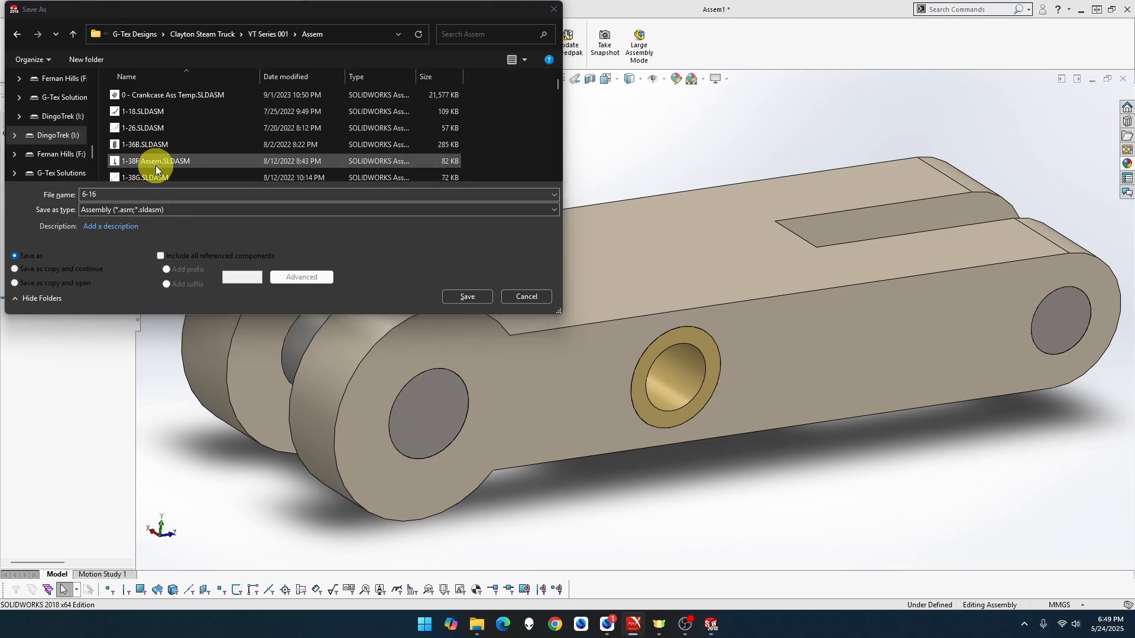
pyautogui.click(157, 191)
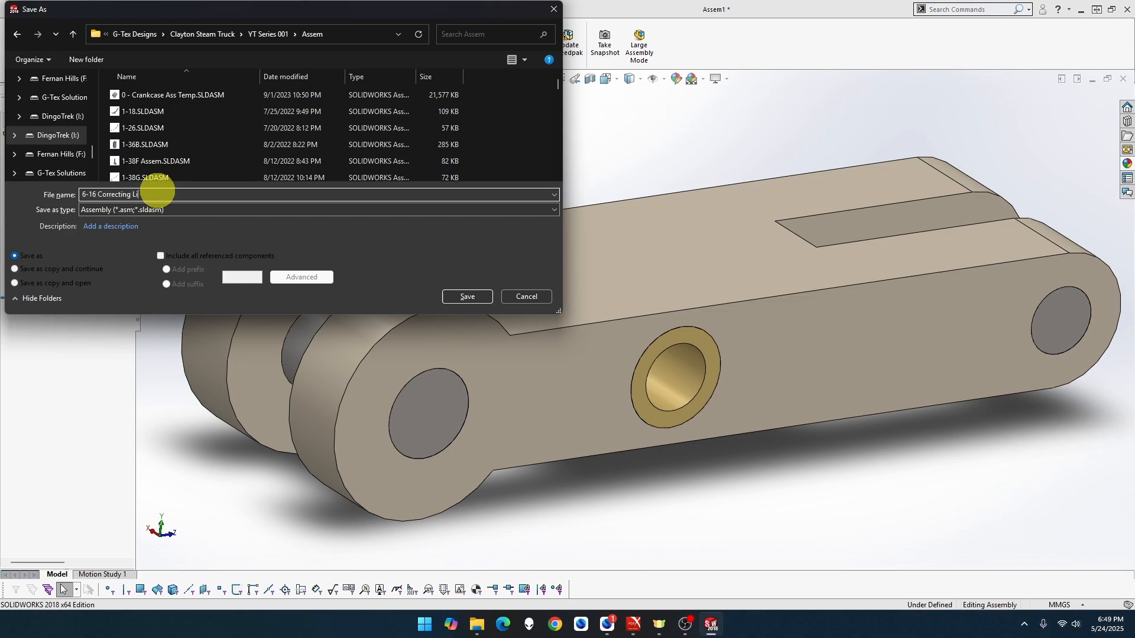
pyautogui.press('Return')
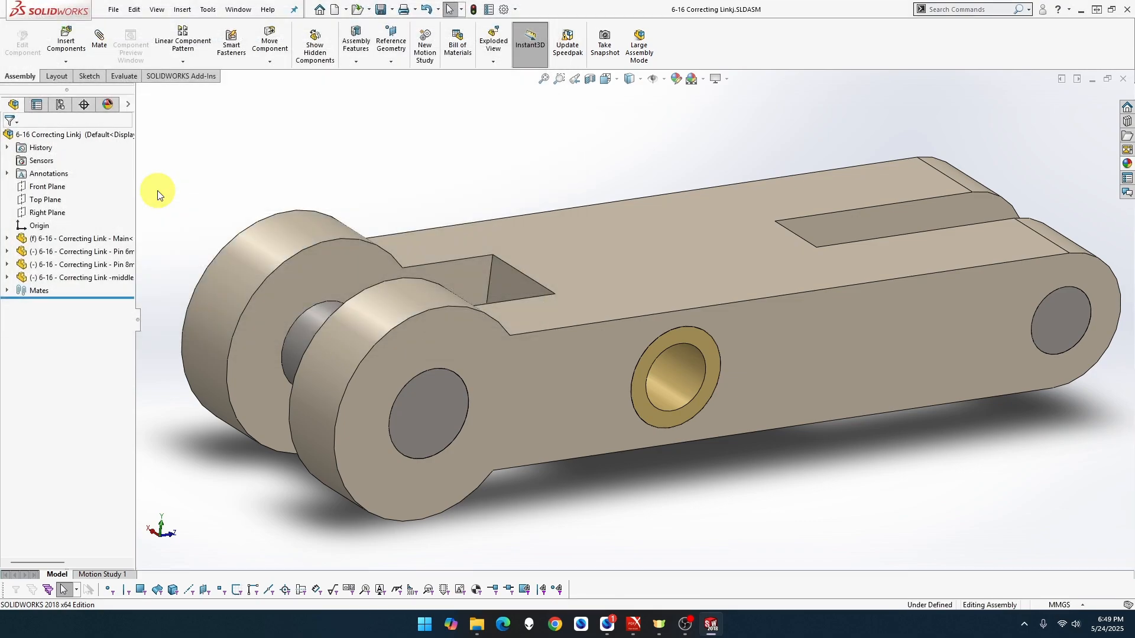